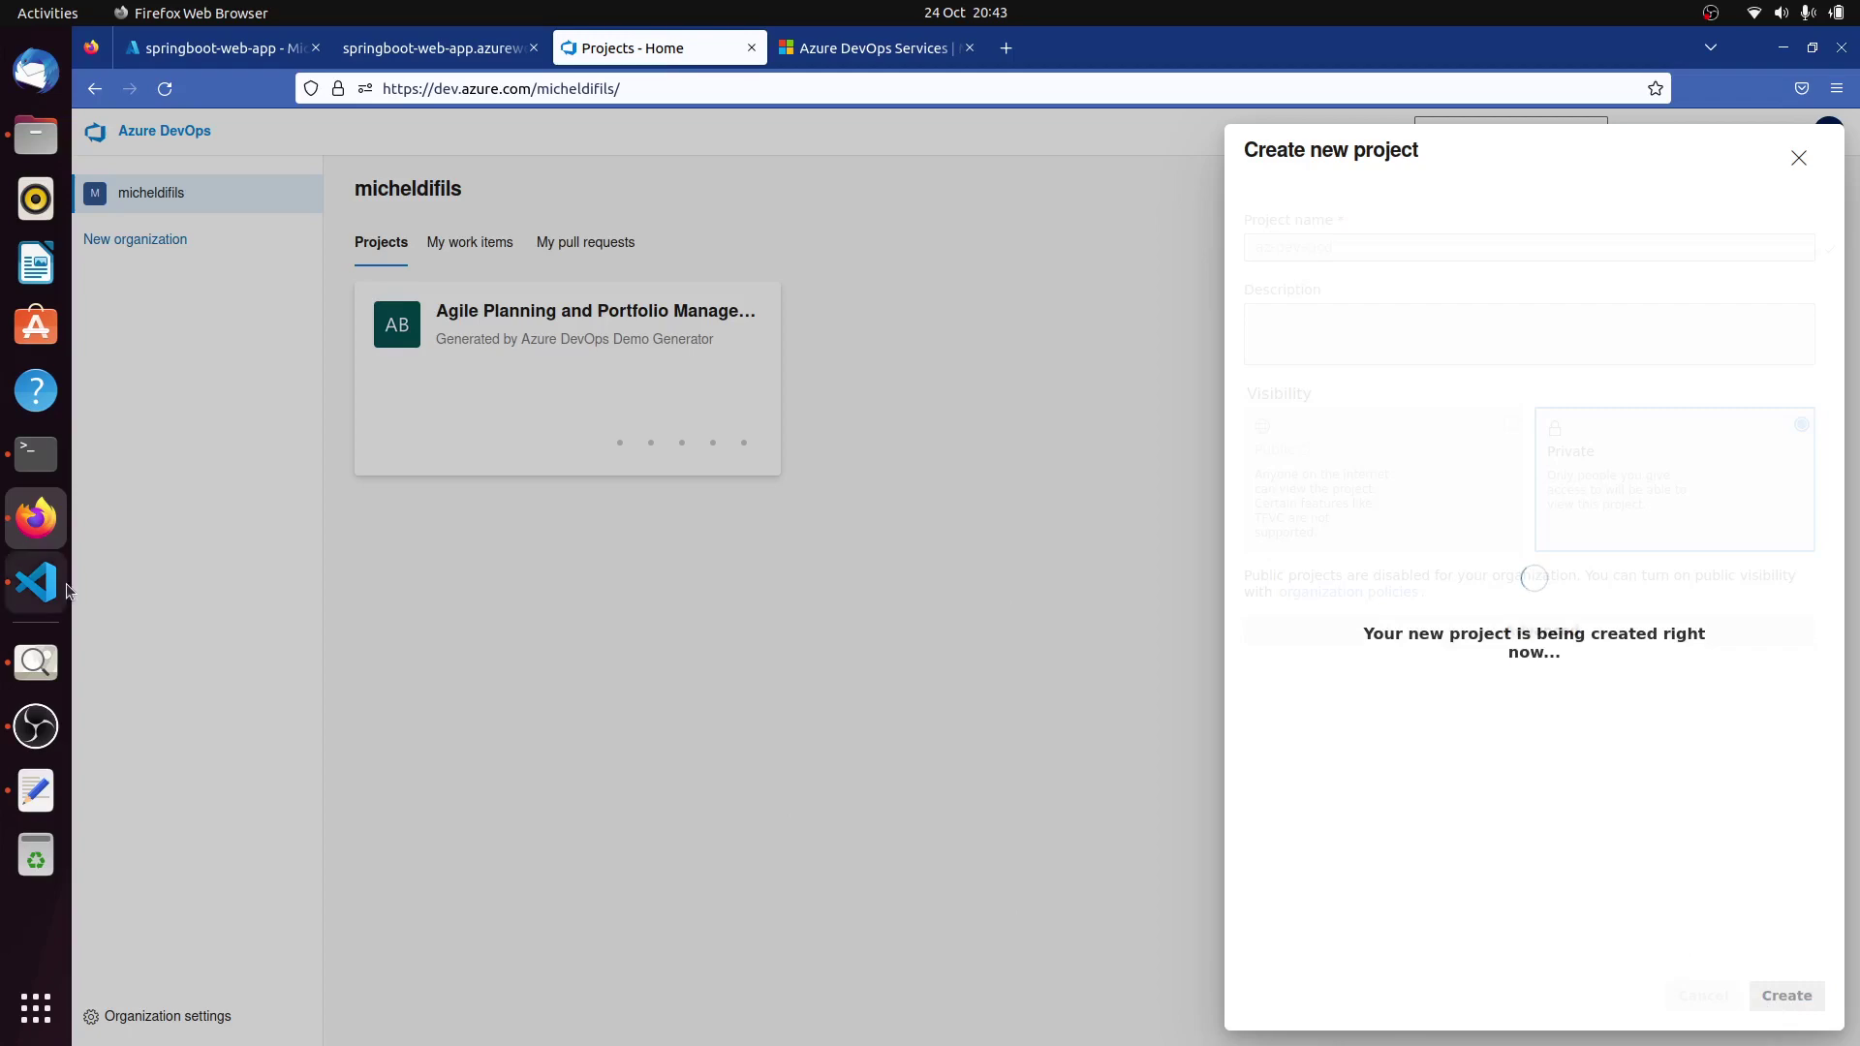
Switch to the Spring Boot project in VS Code, with DemoController.java open.
left_click(68, 588)
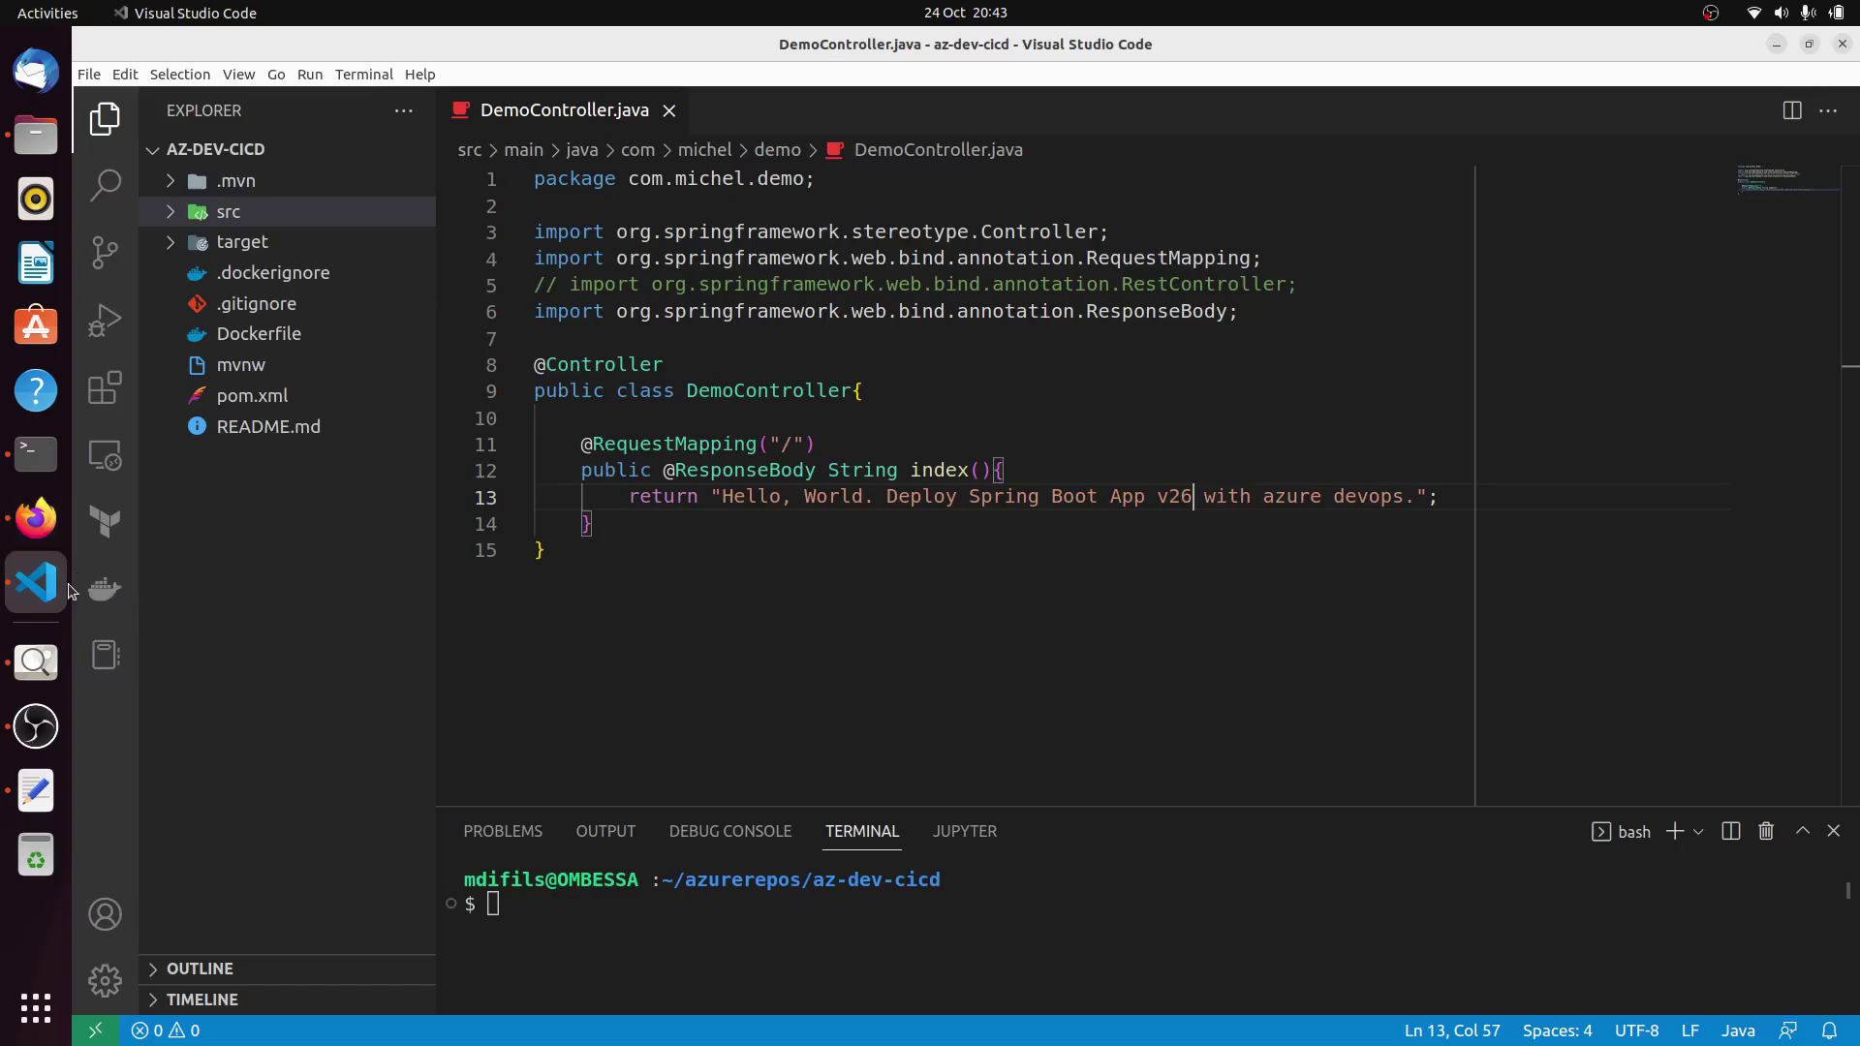
Run git init in the terminal to make az-dev-cicd a Git repository.
left_click(493, 916)
type("git init")
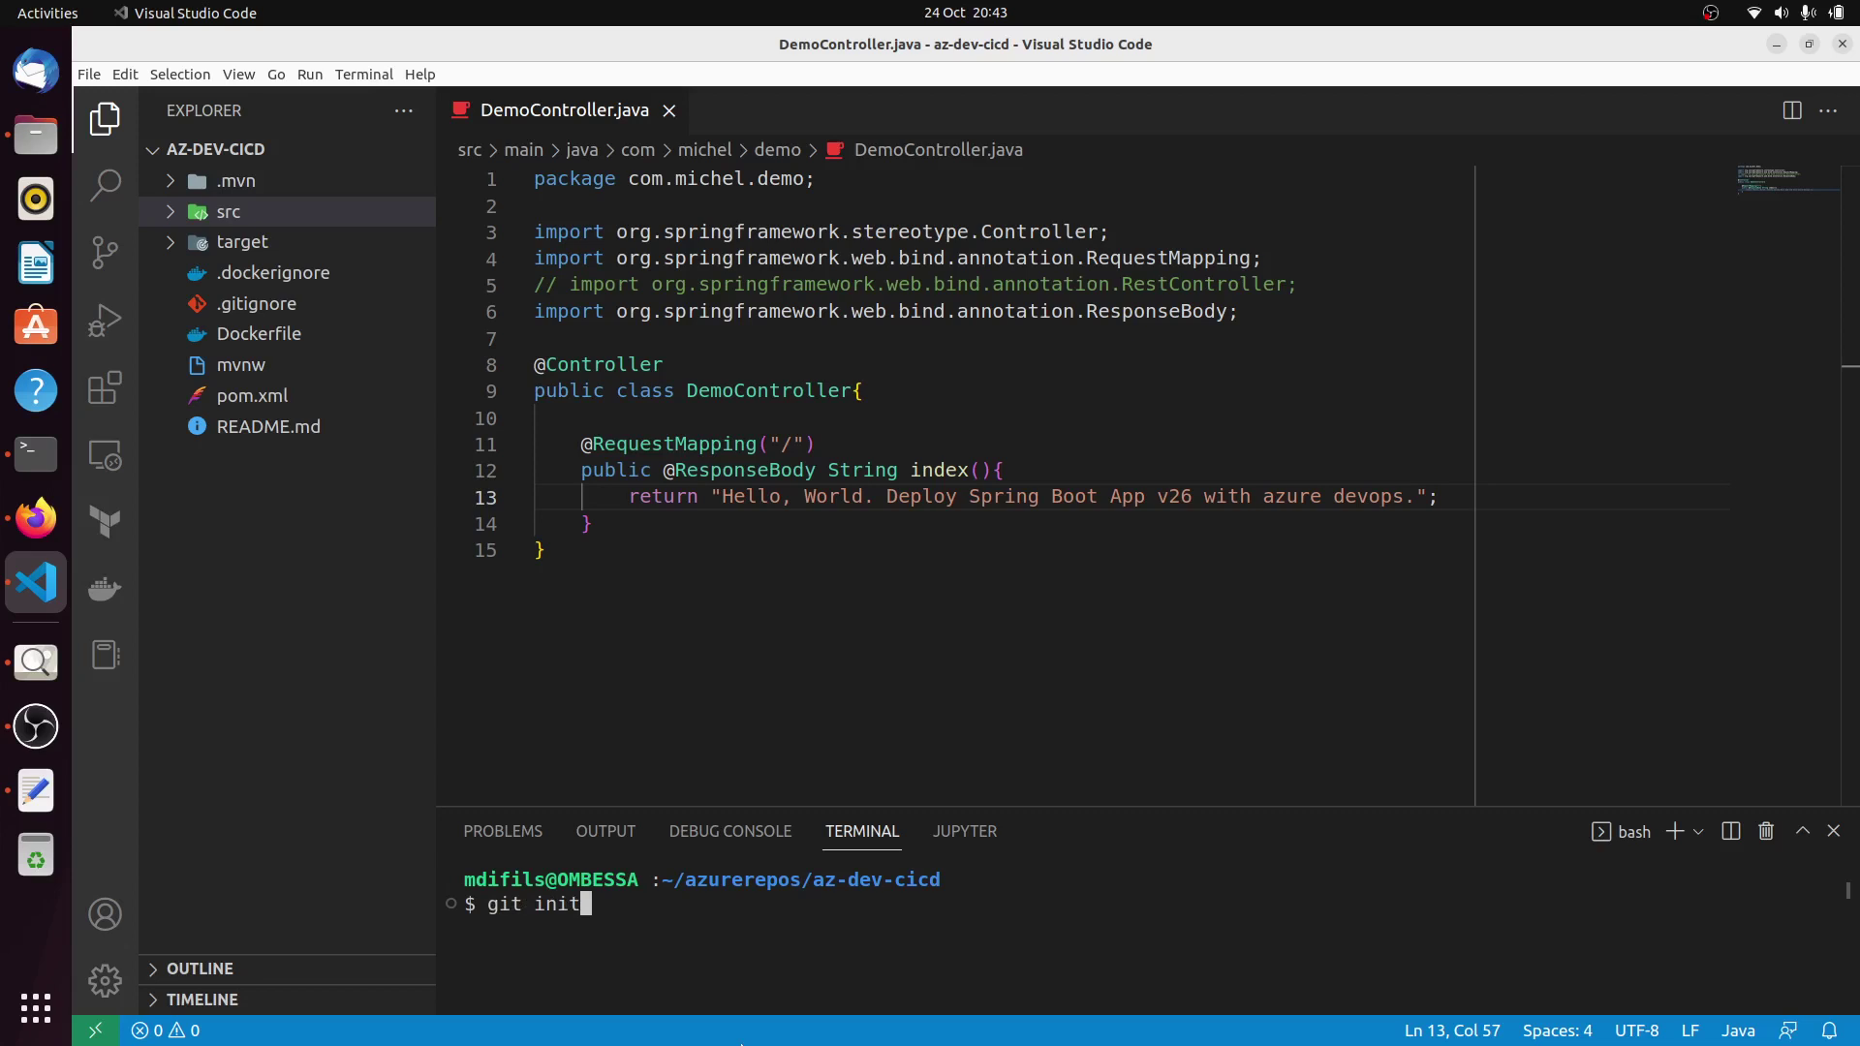
key("Return")
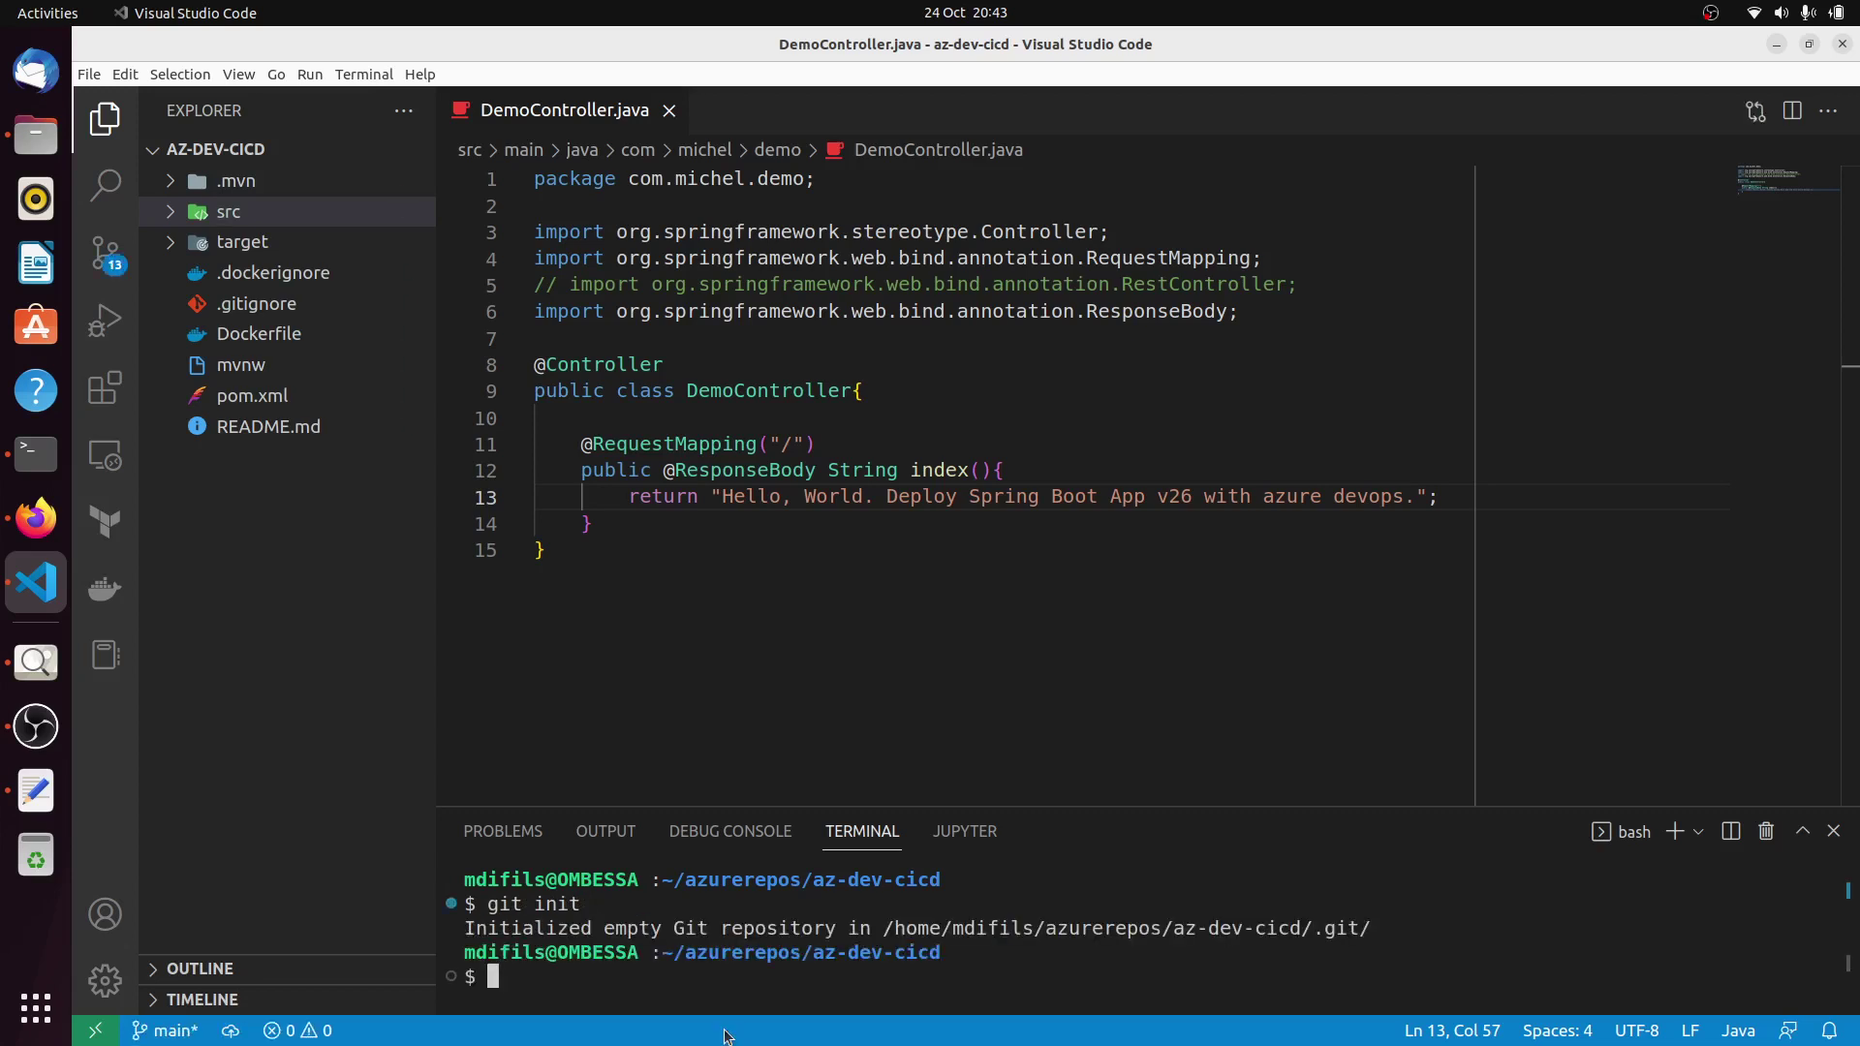
left_click(1803, 831)
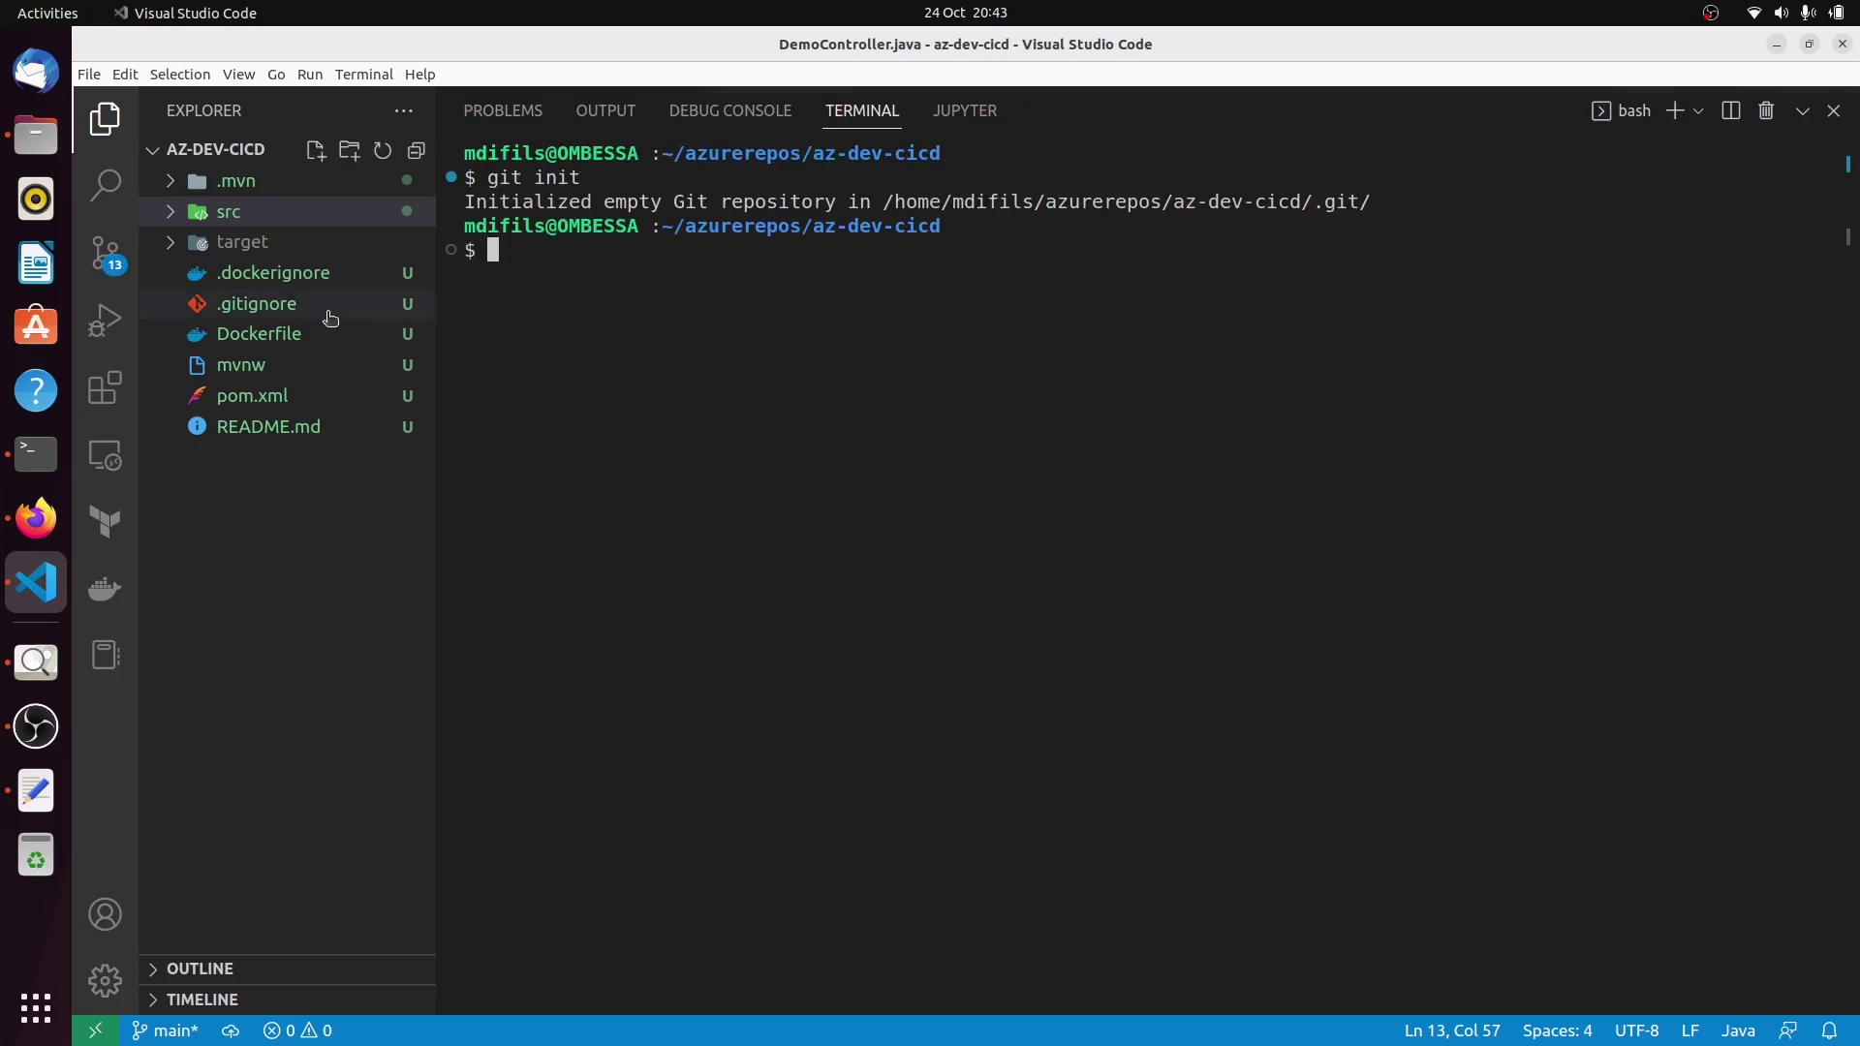
Stage all 13 changed files and commit them as 'First Commit'.
left_click(107, 256)
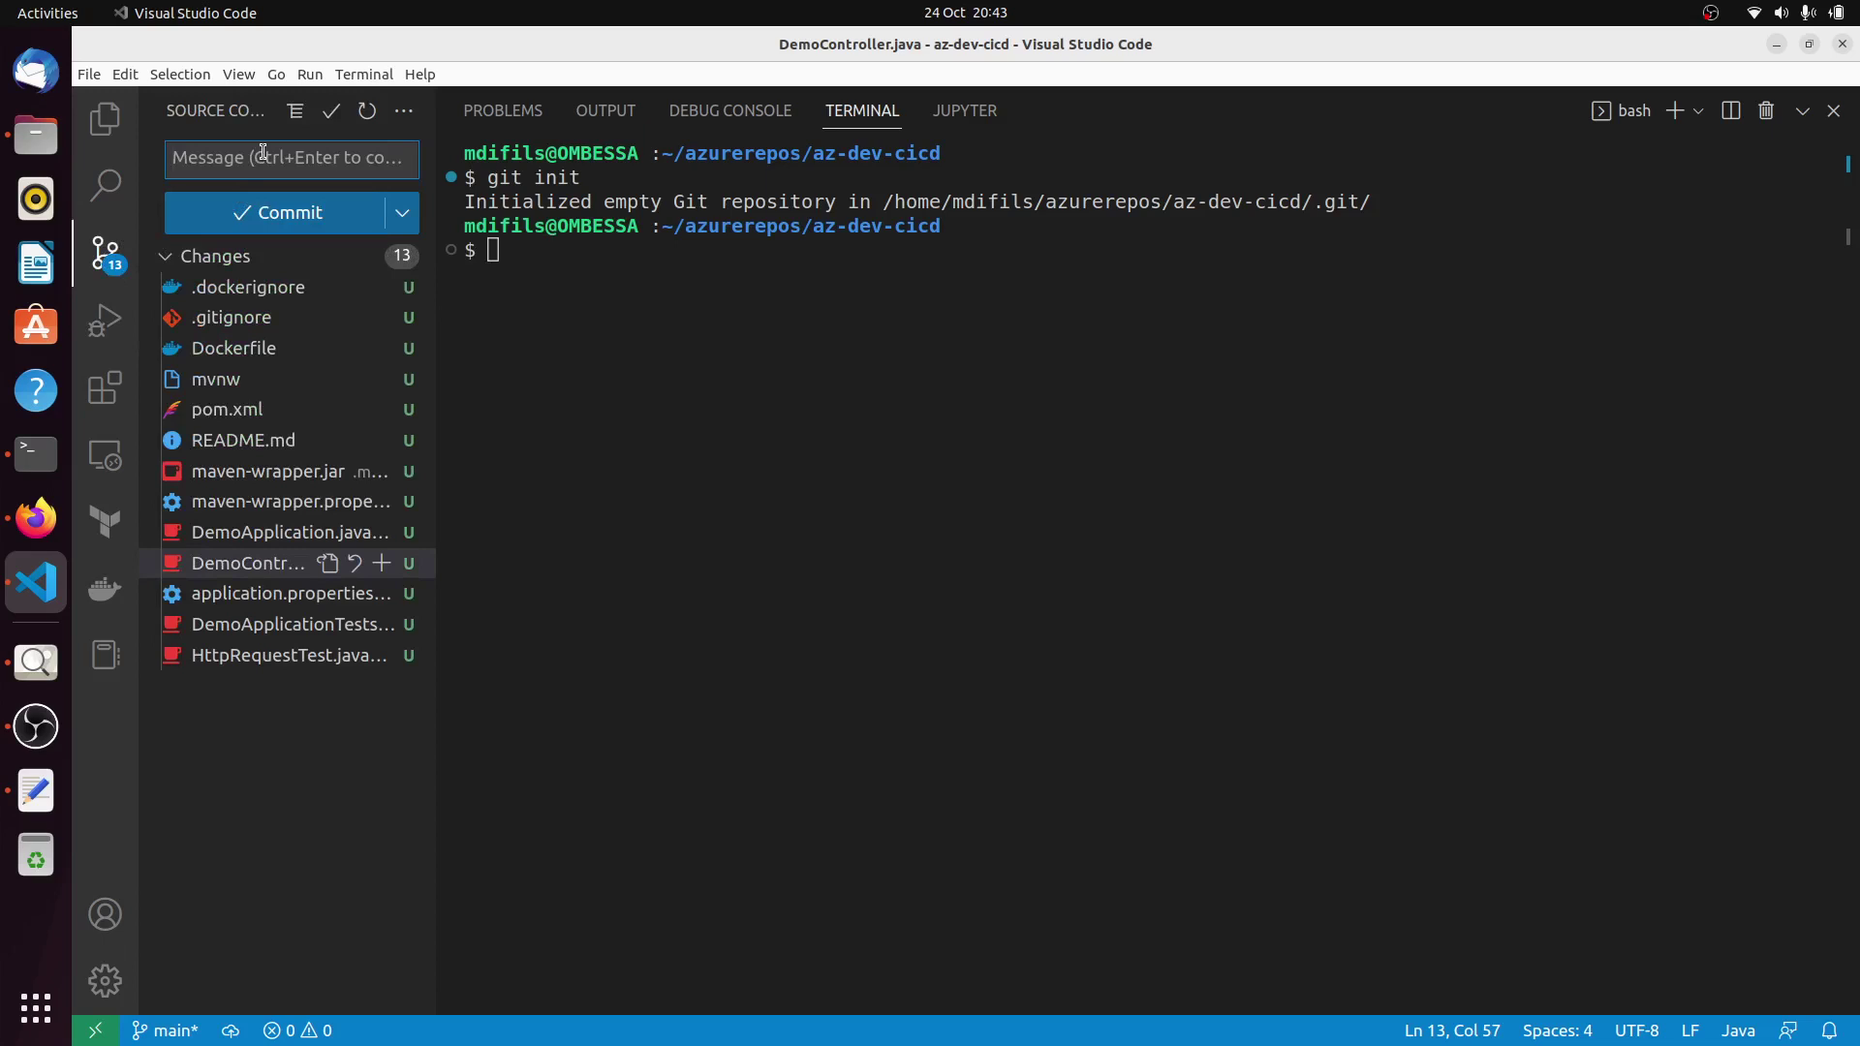
type("Fi")
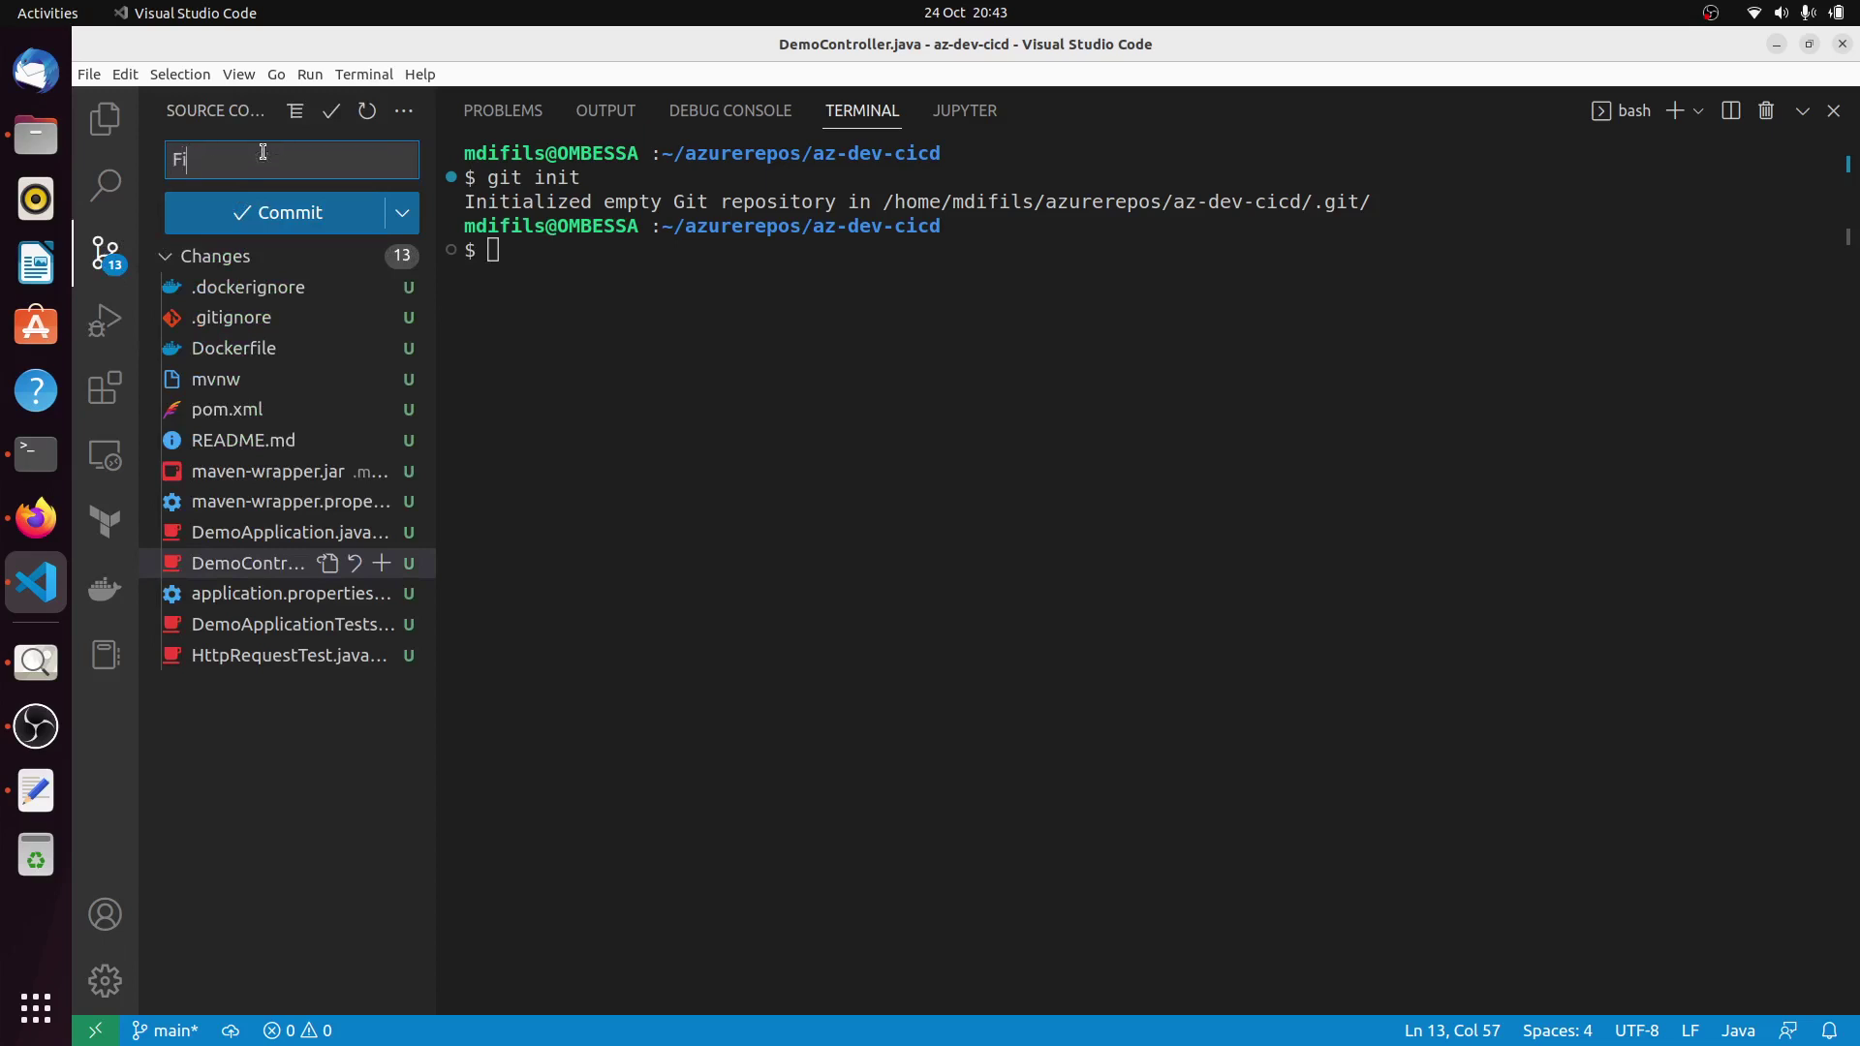
type("rst Commit")
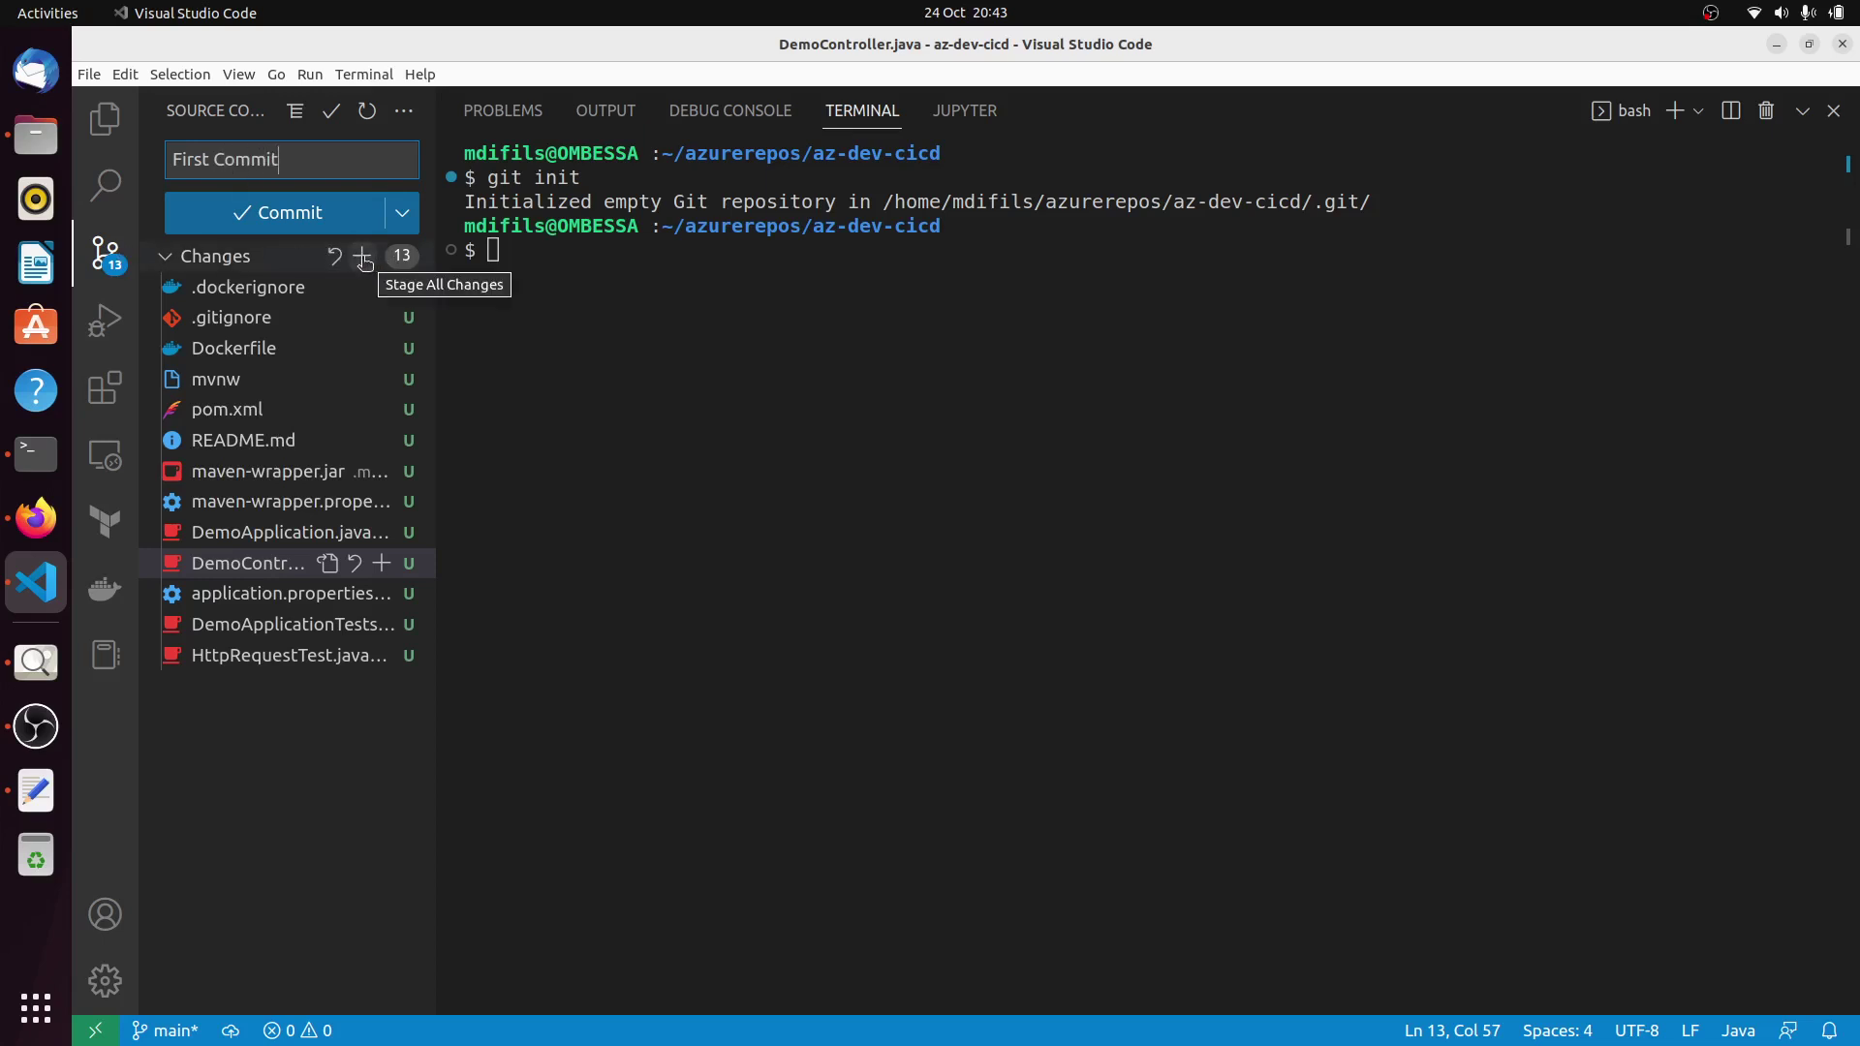
left_click(362, 258)
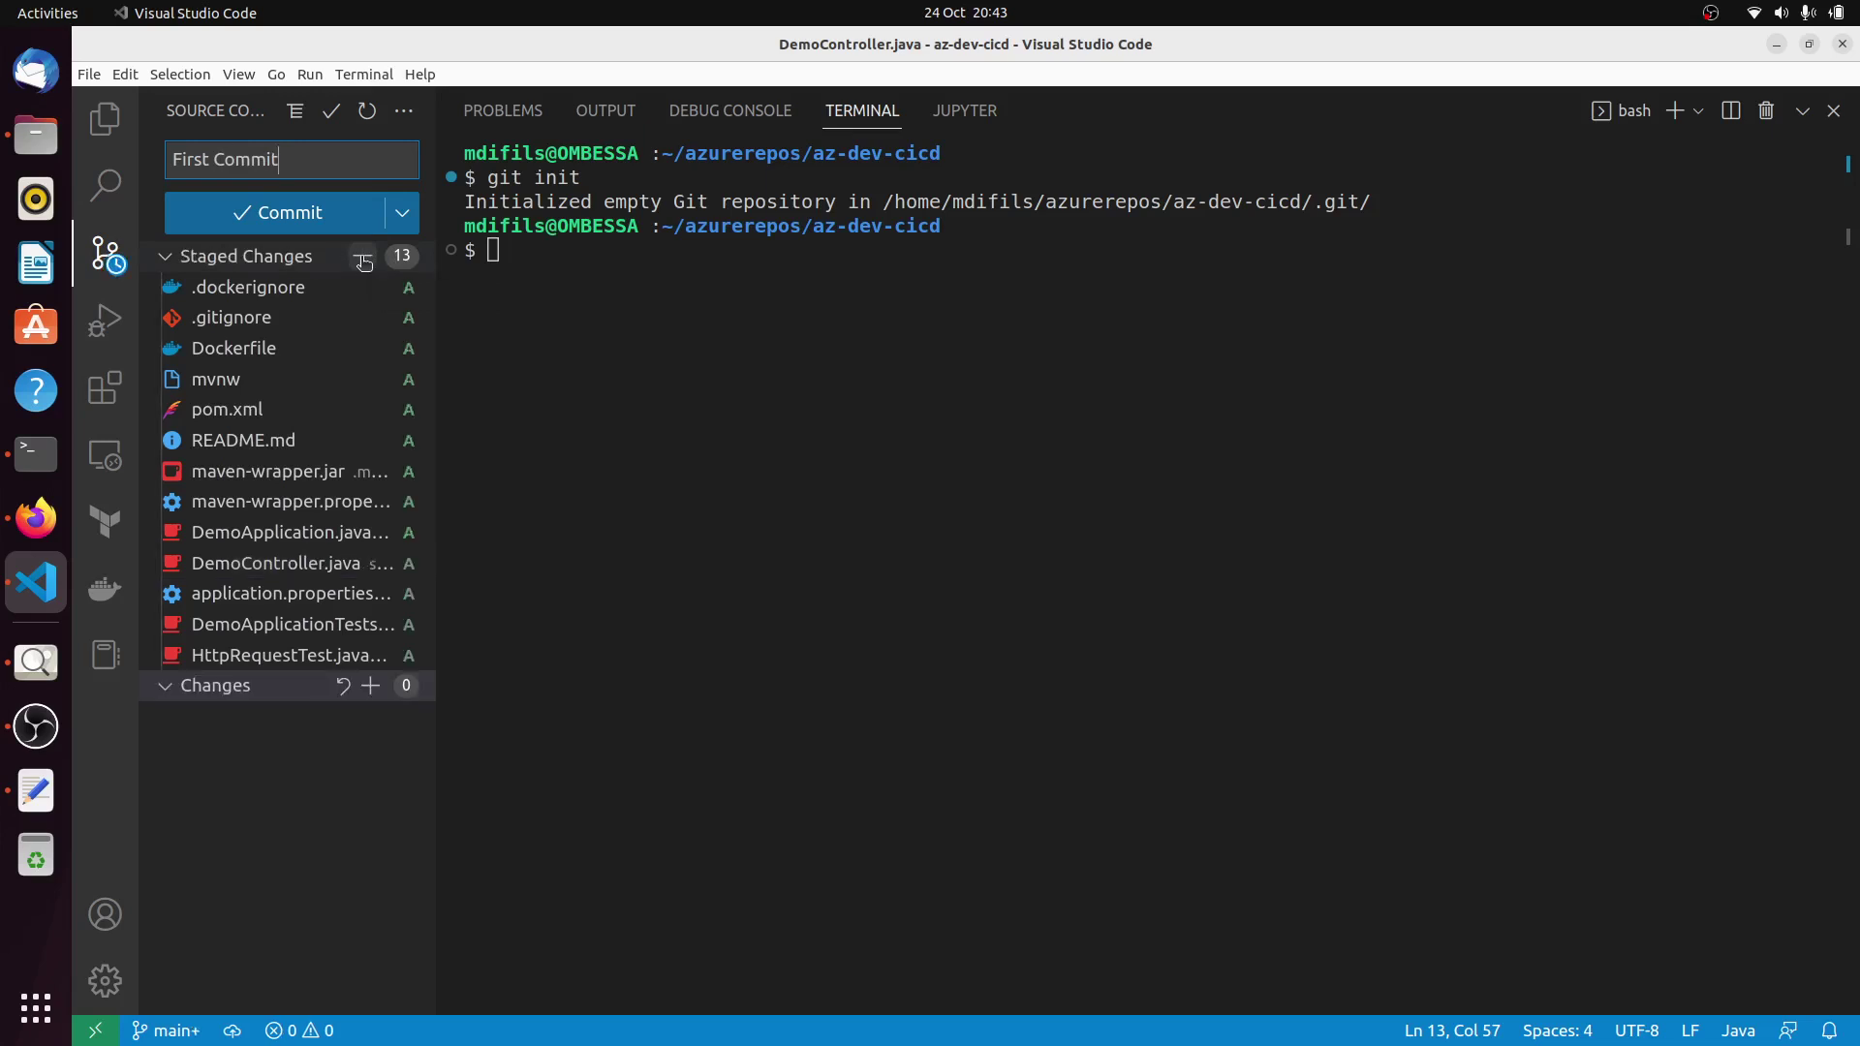
left_click(240, 213)
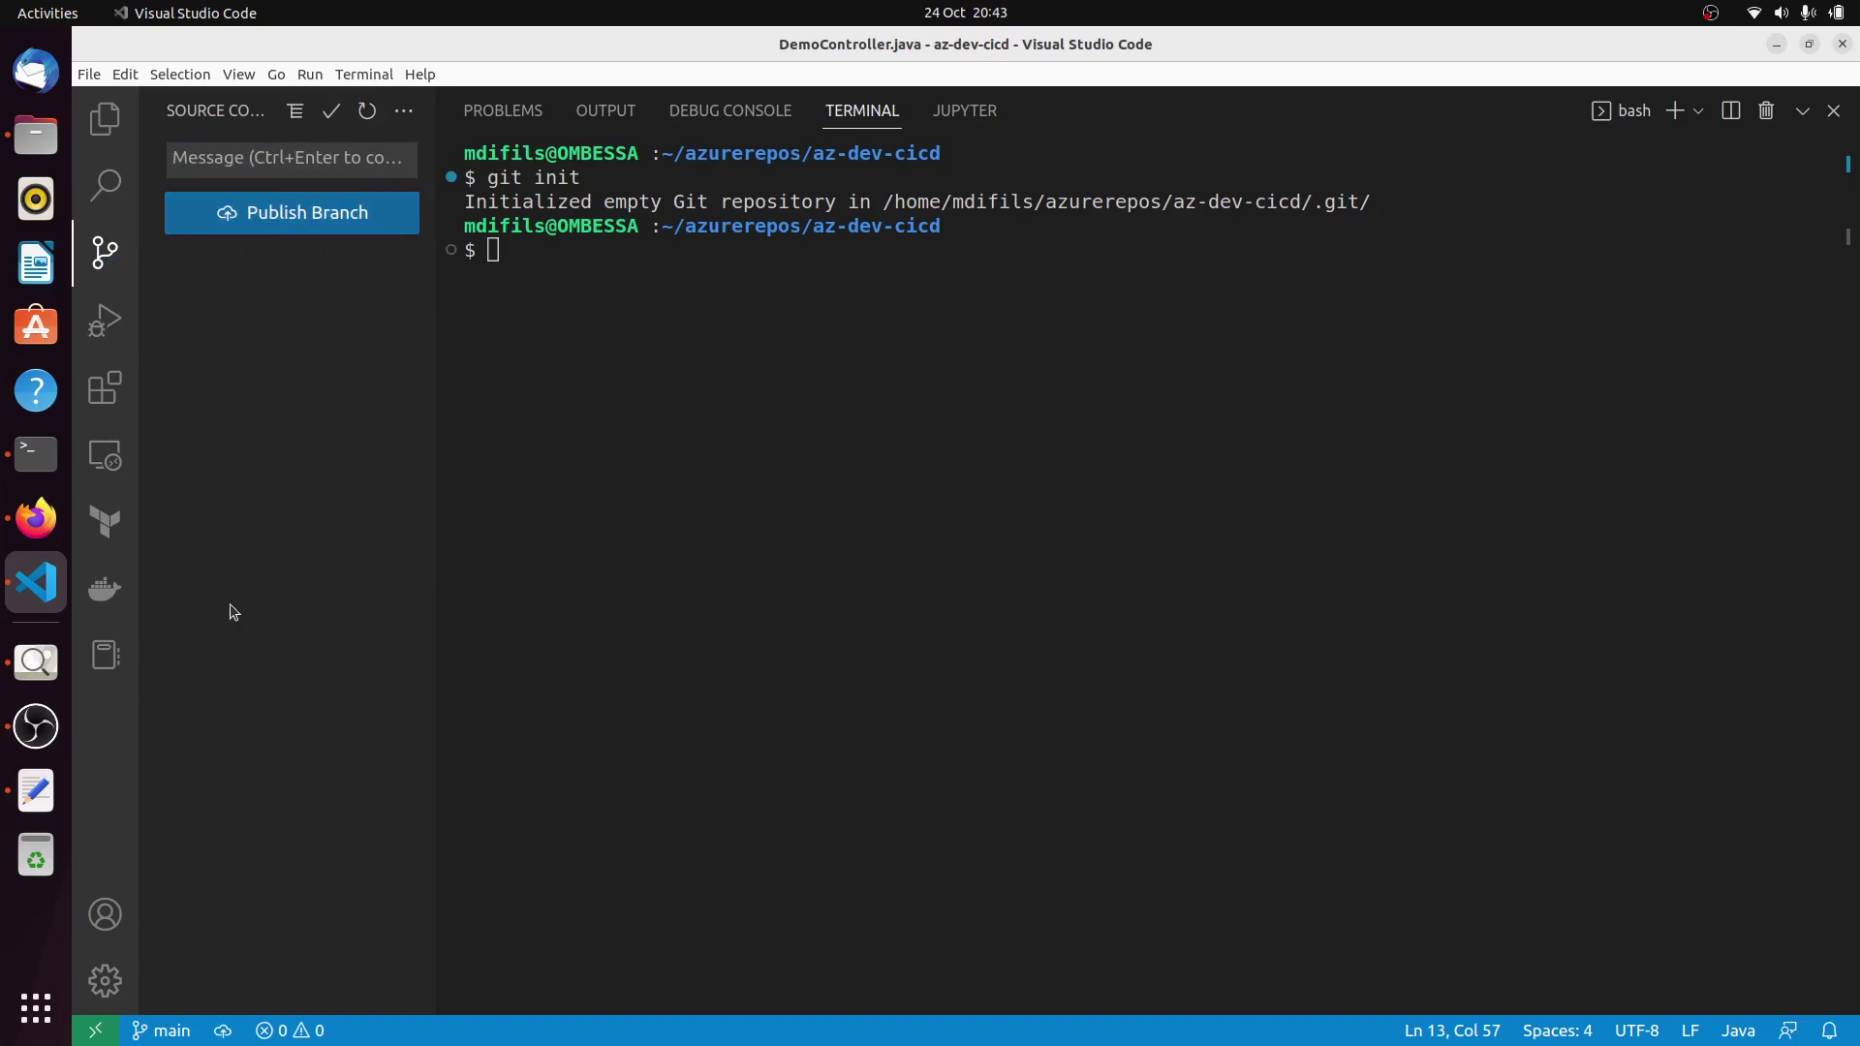
Open the empty az-dev-cicd repository's Files page and show the SSH push commands.
left_click(35, 522)
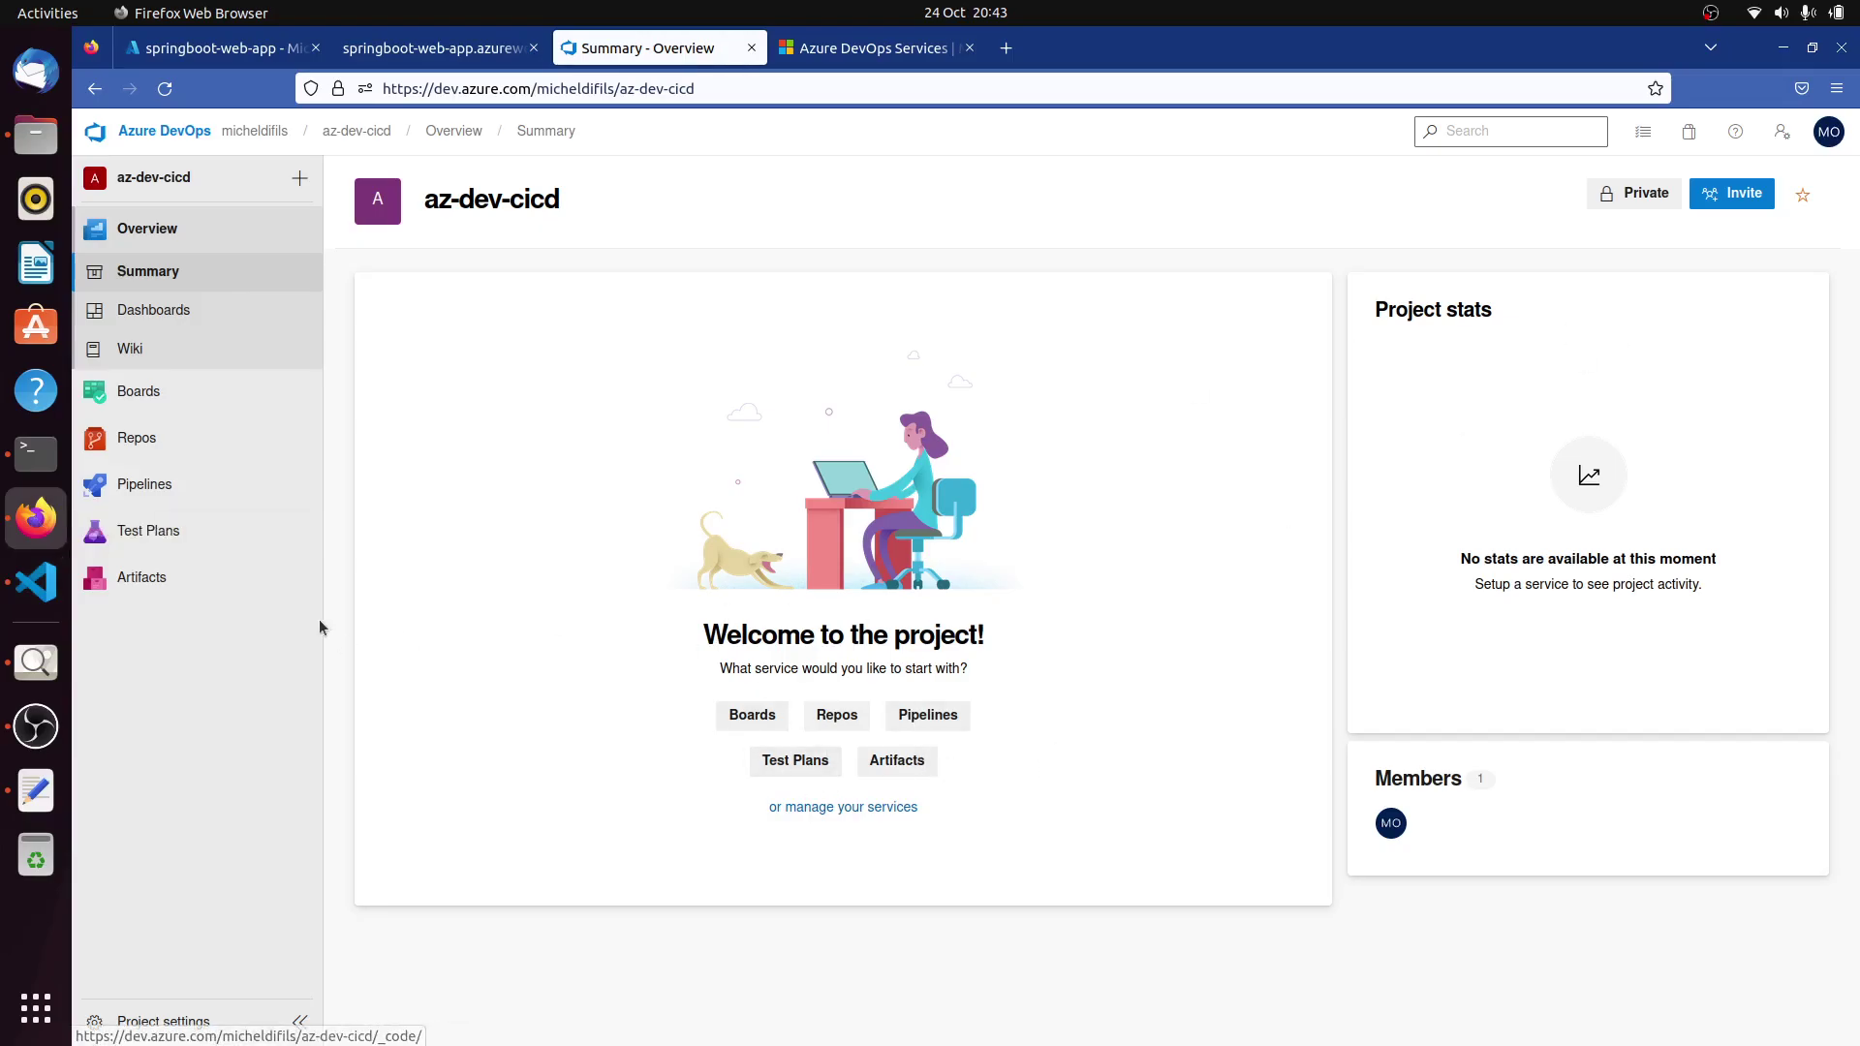
mouse_move(107, 396)
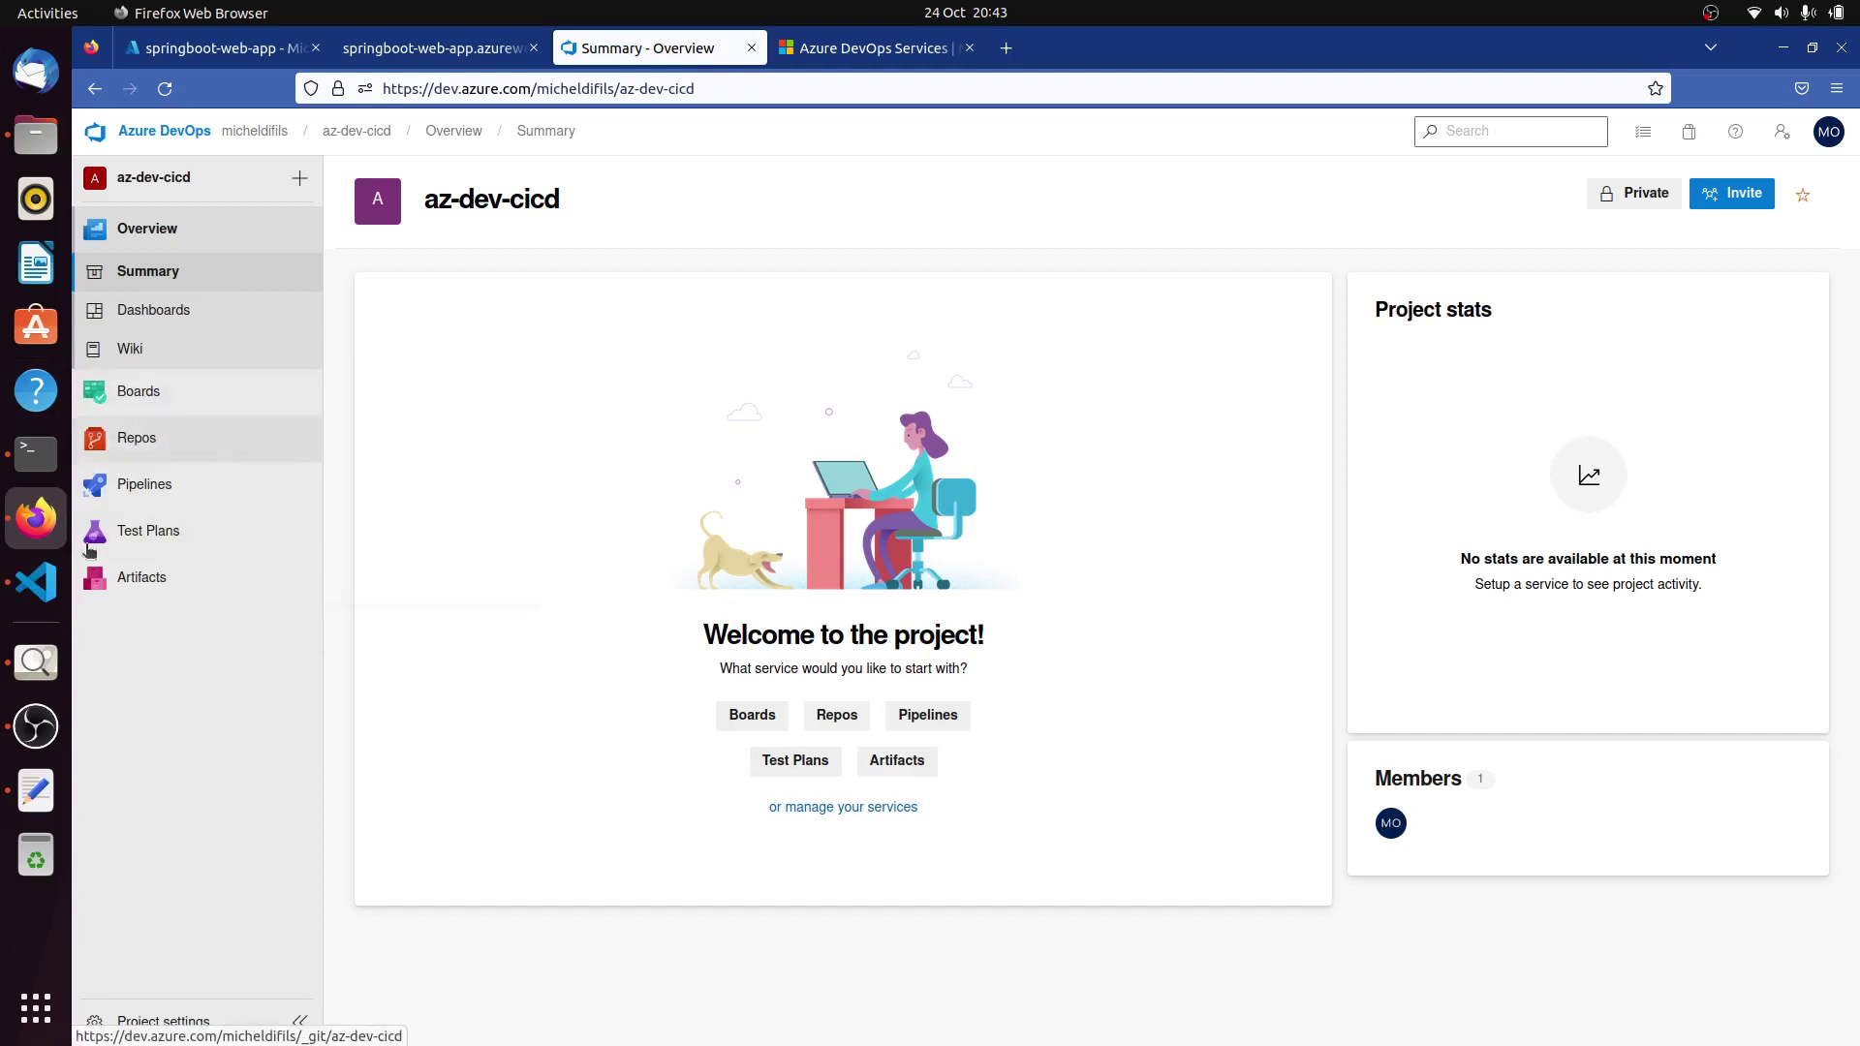
mouse_move(101, 451)
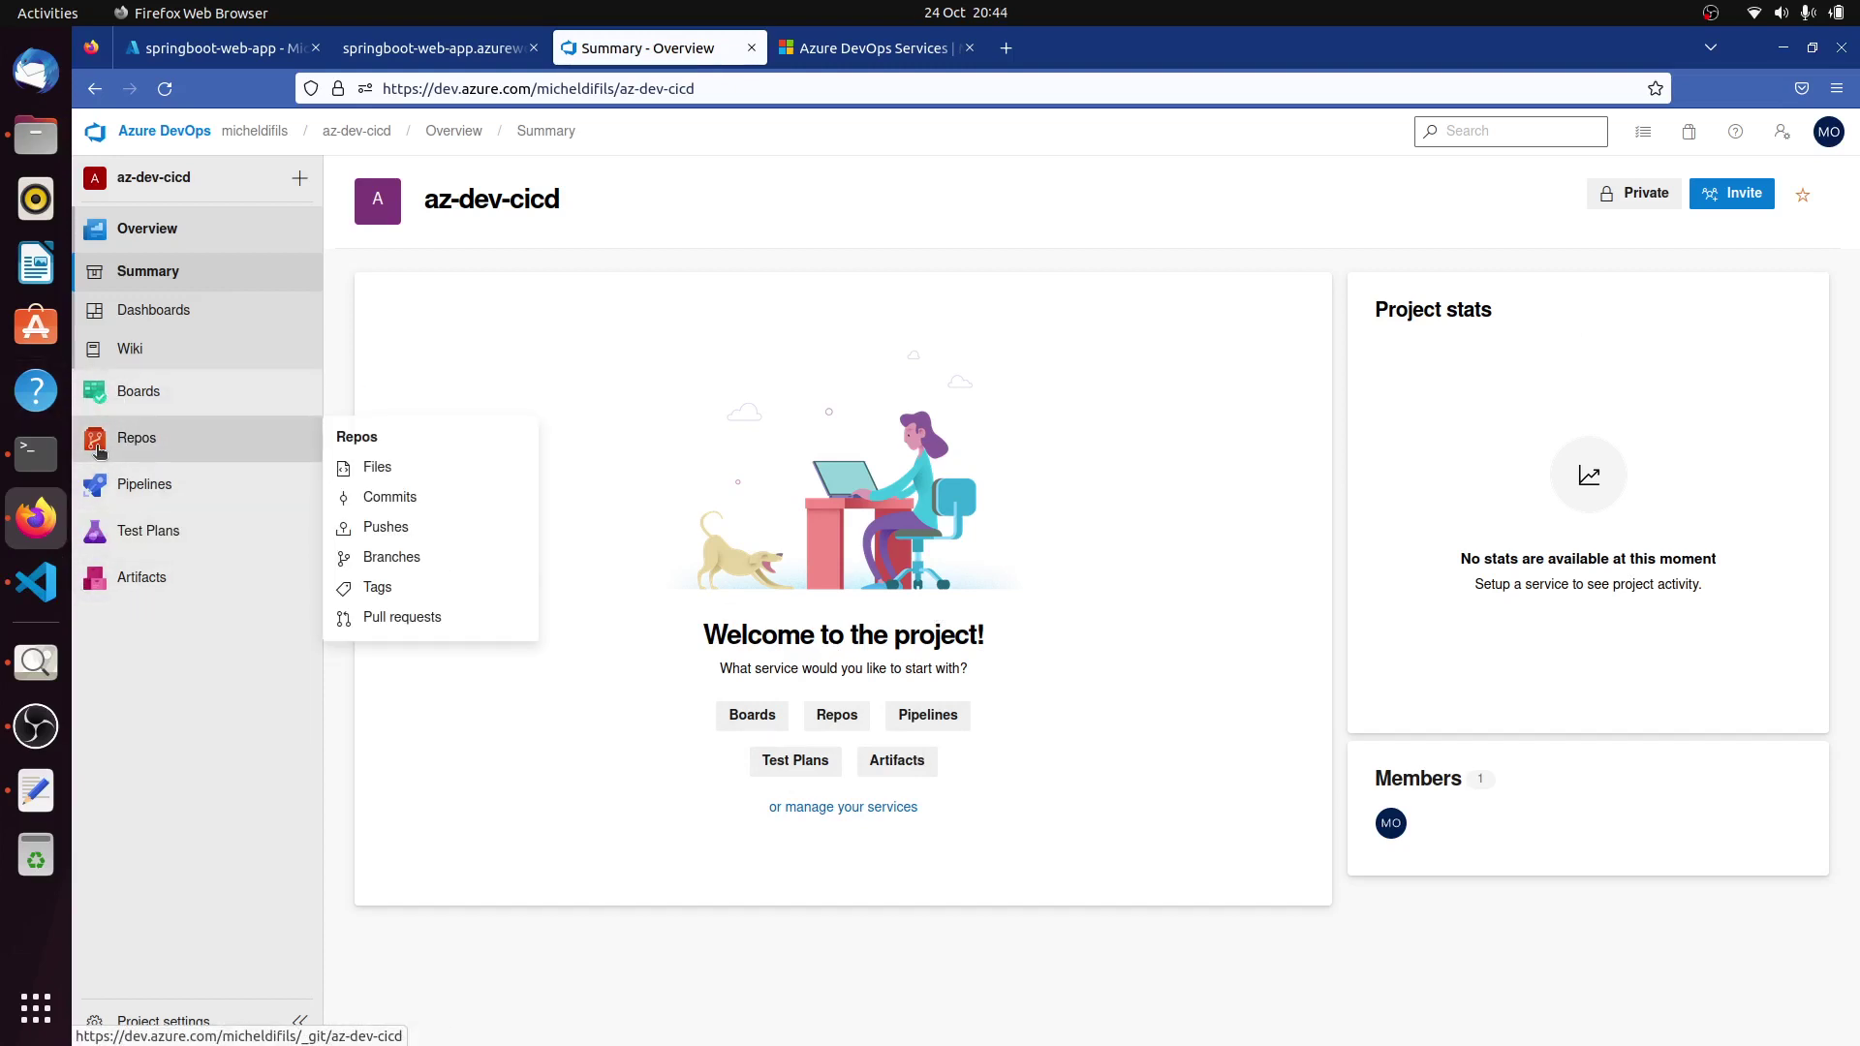
mouse_move(127, 490)
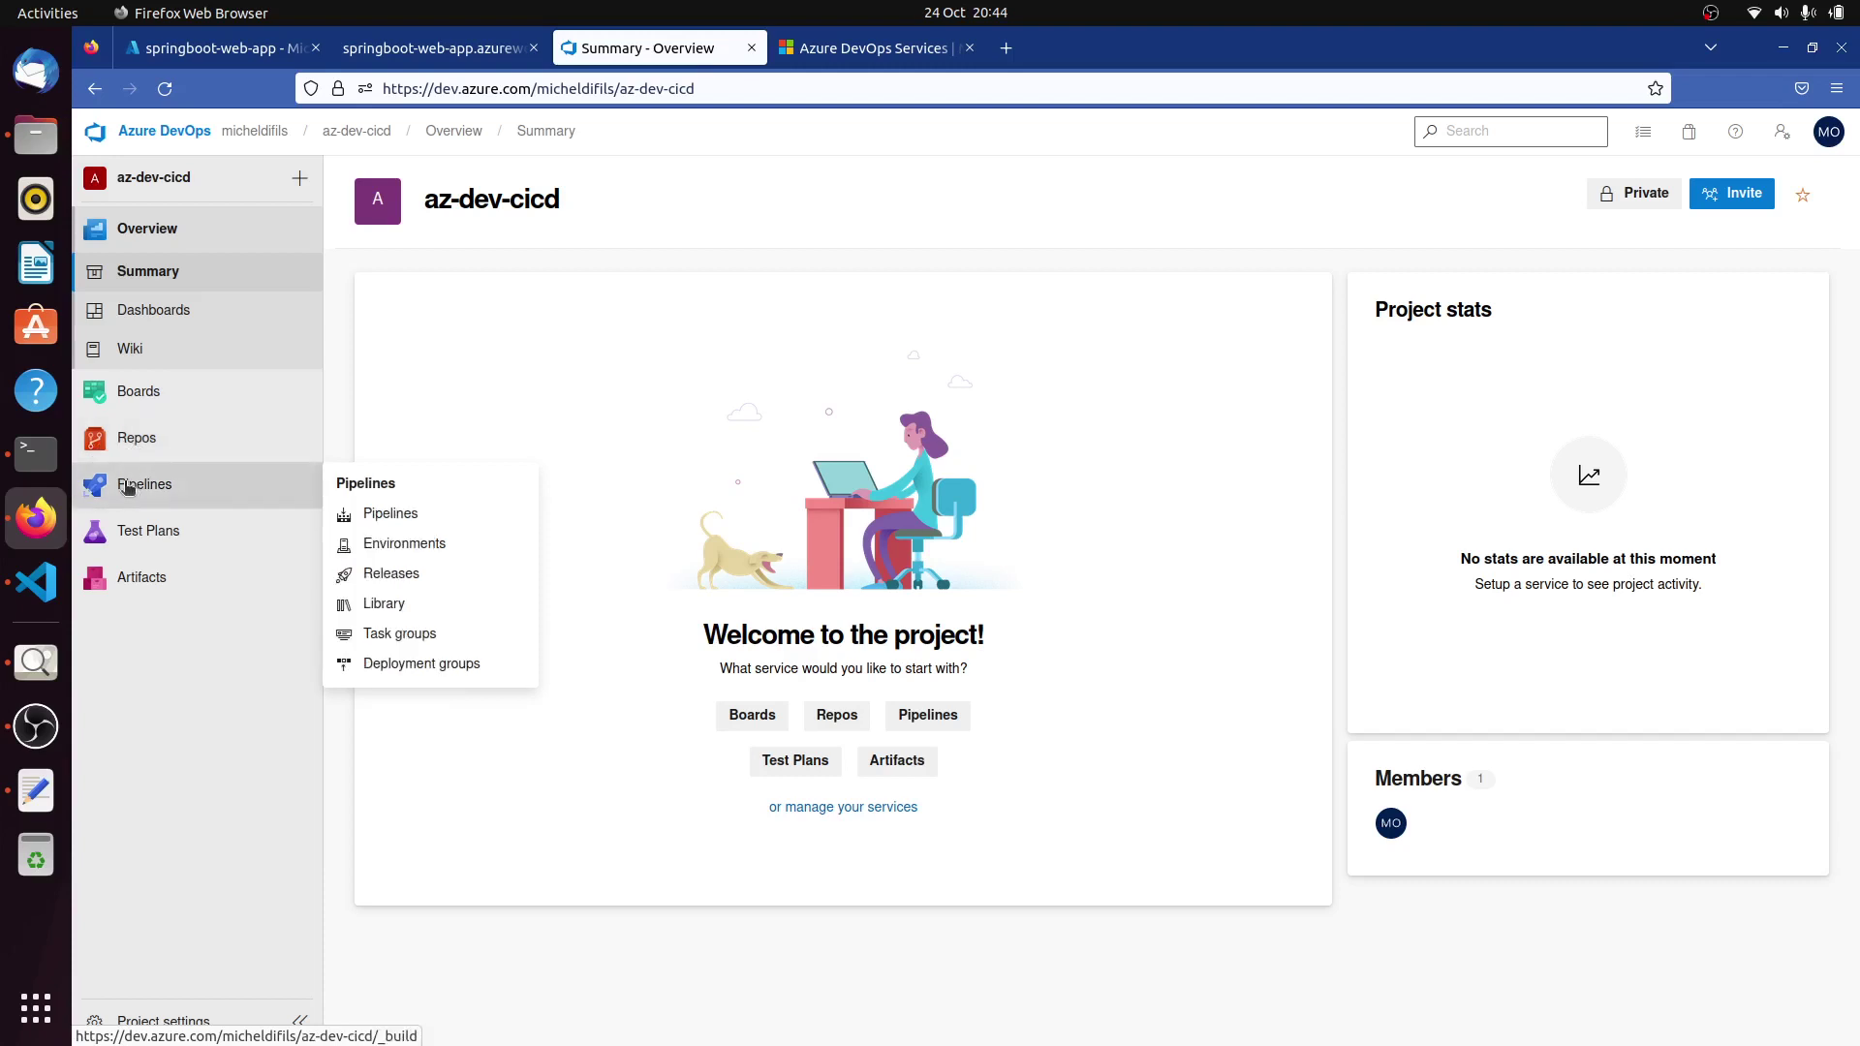
left_click(136, 439)
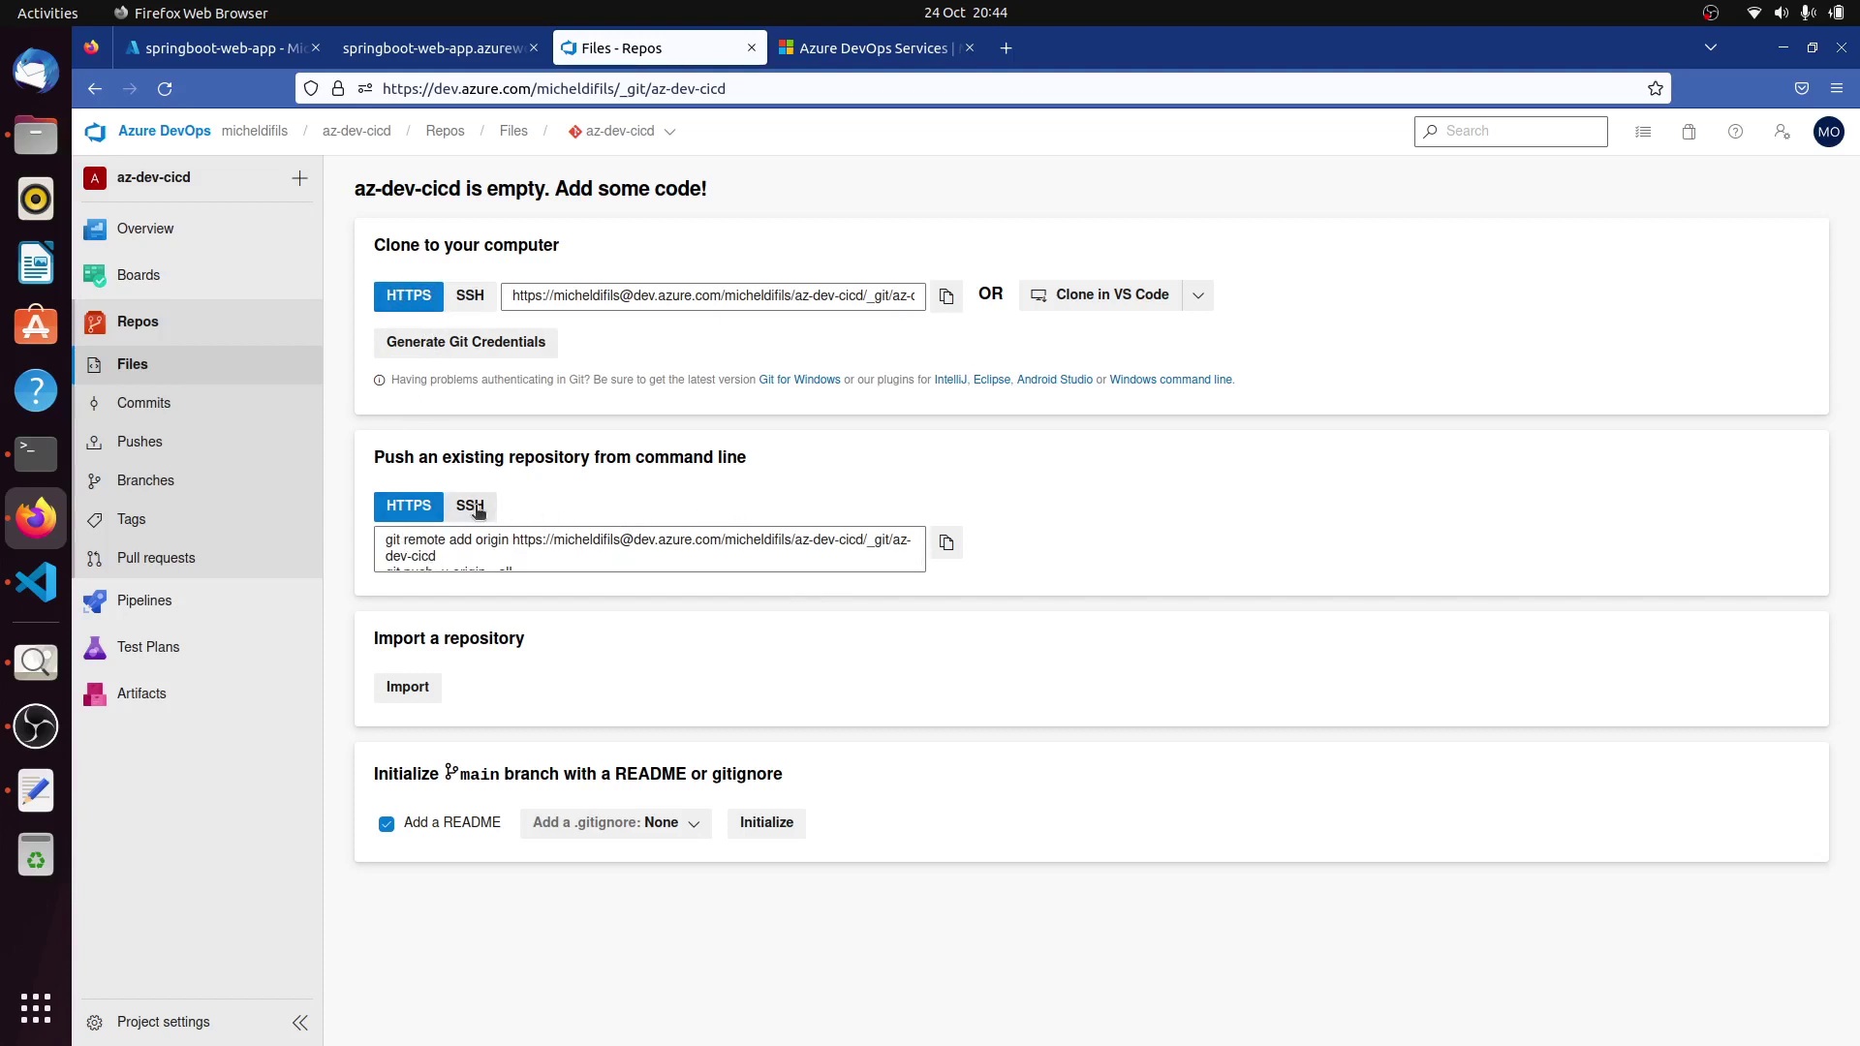
left_click(470, 506)
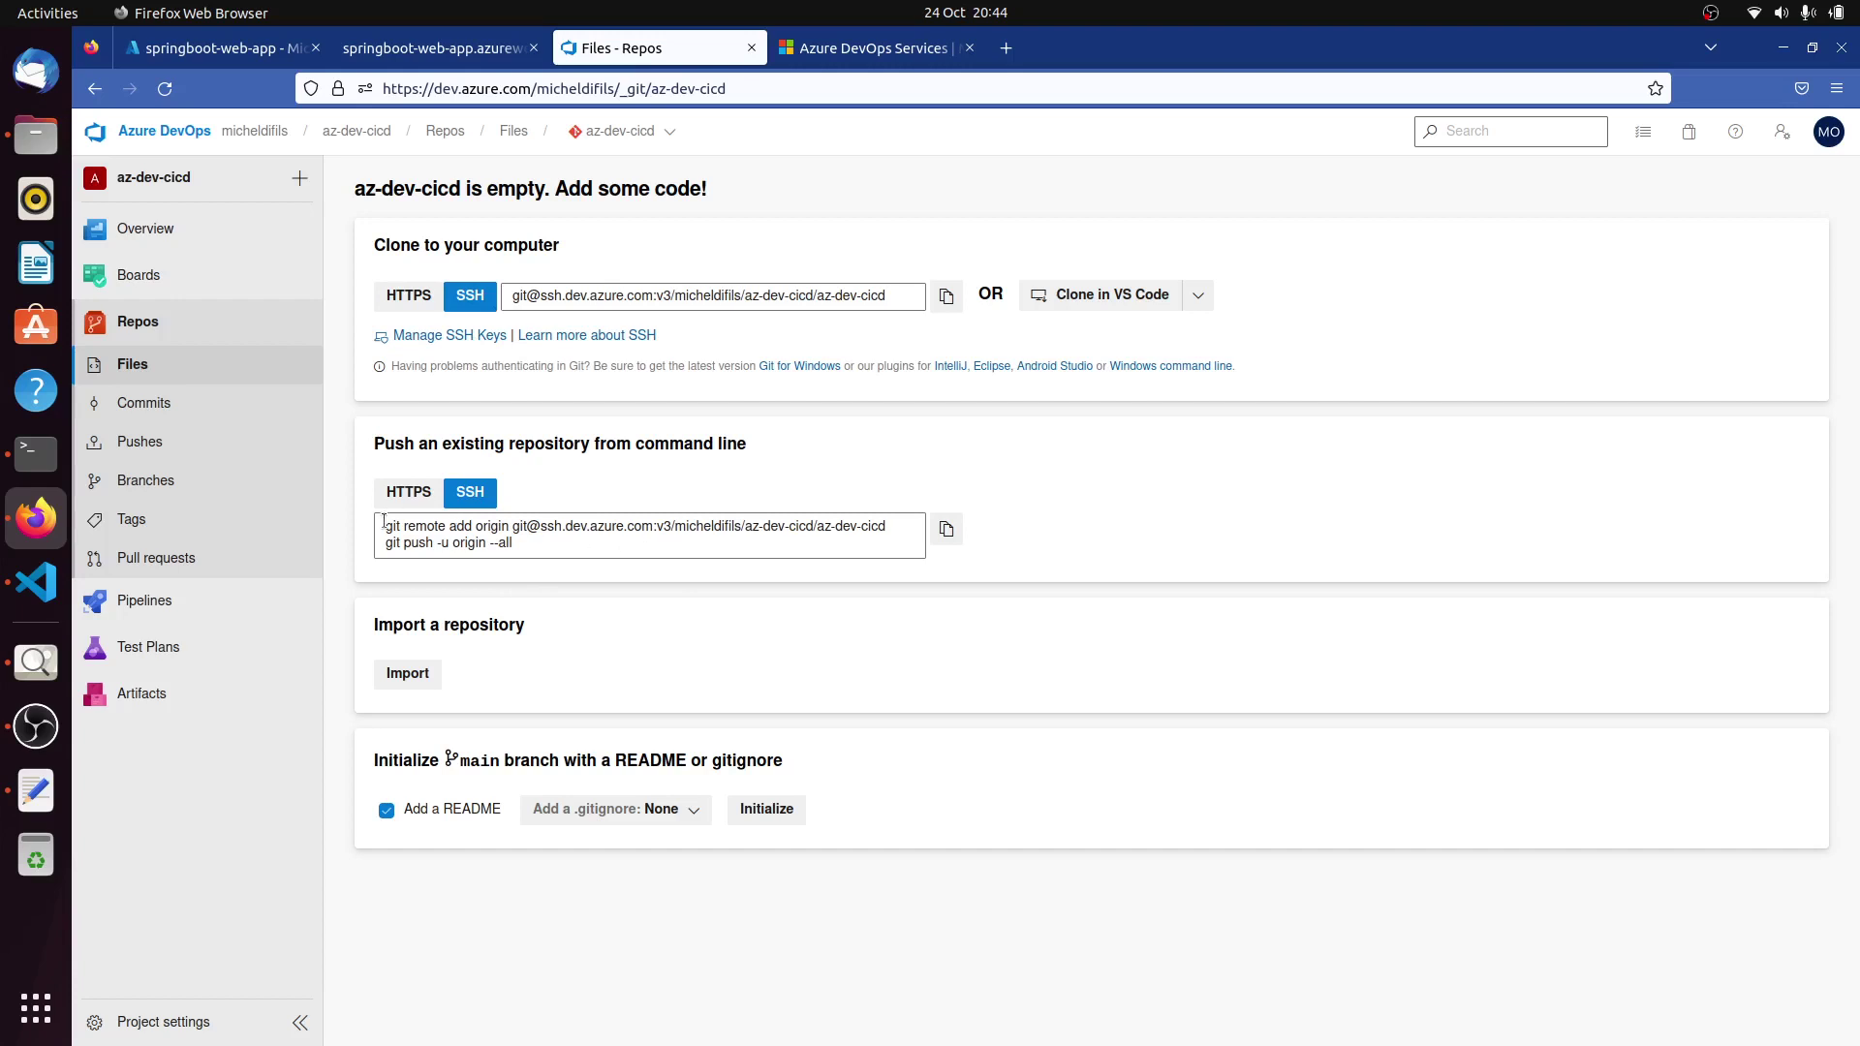
Copy the SSH git remote add origin command and bring it to the VS Code terminal.
left_click_drag(385, 521, 886, 531)
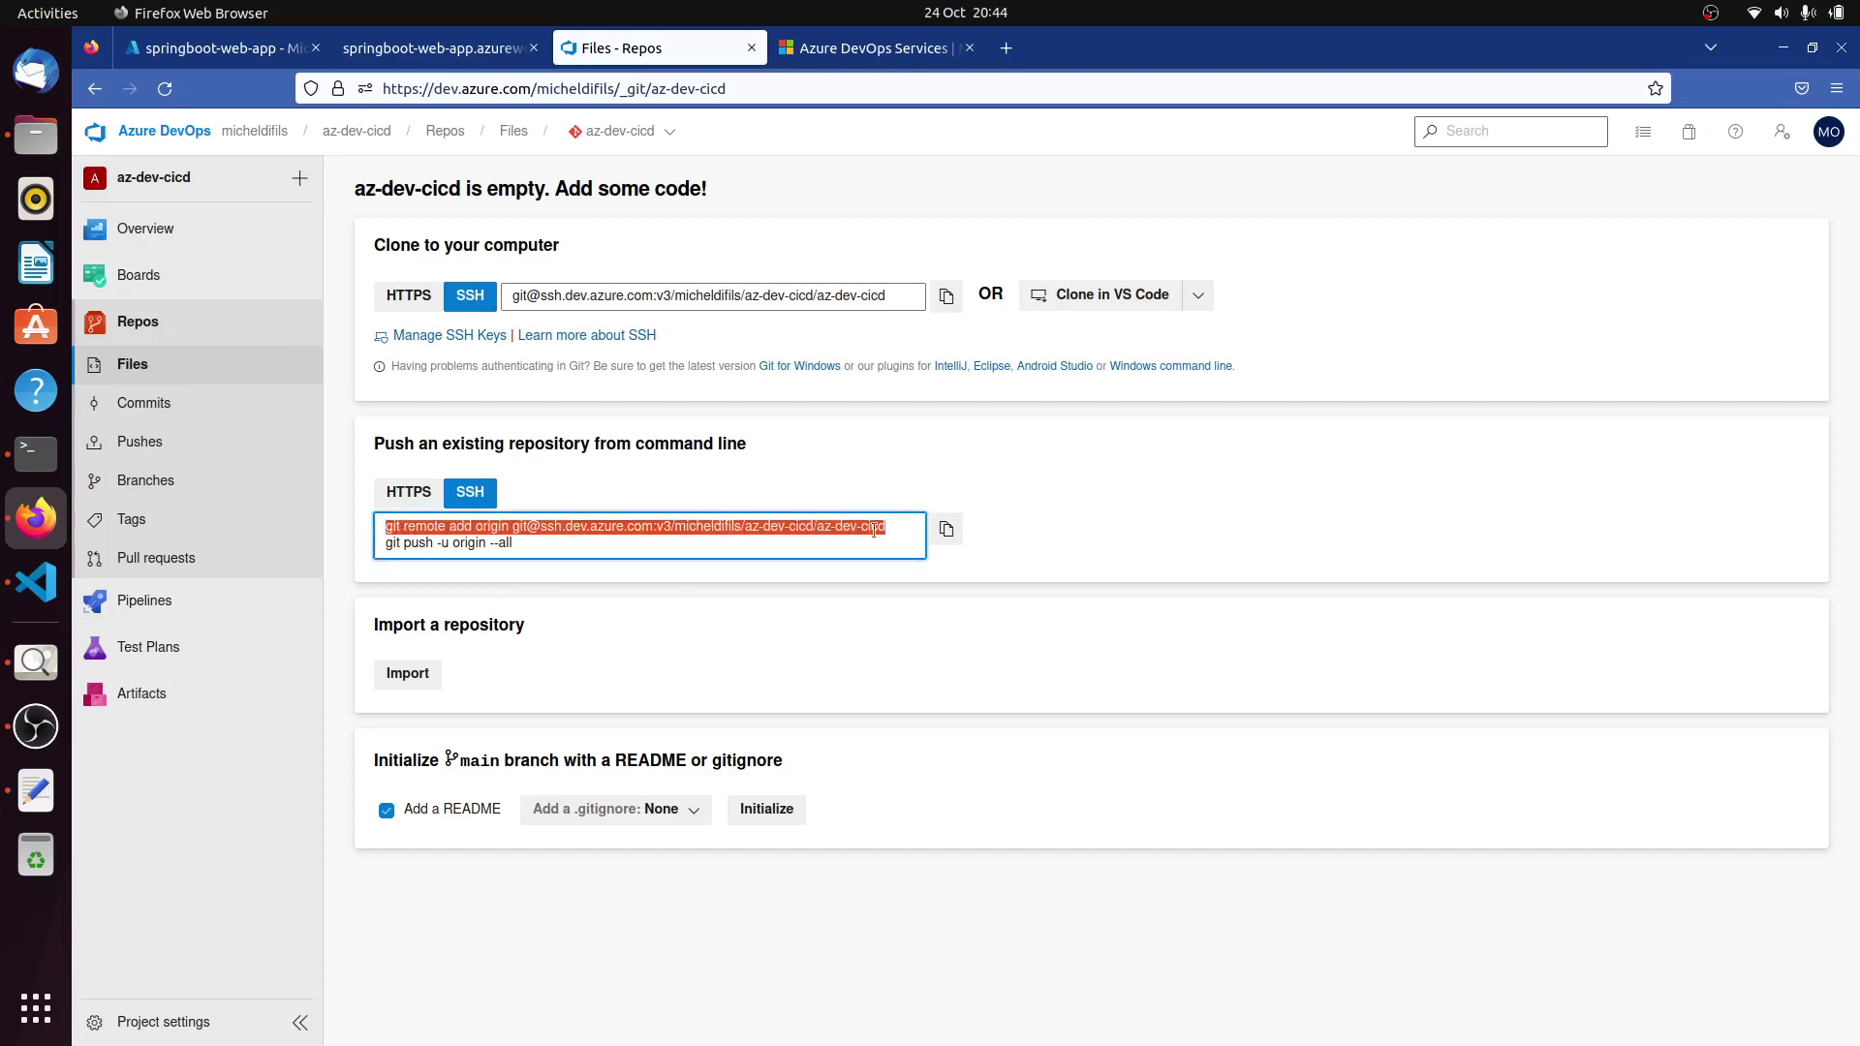
right_click(875, 530)
left_click(911, 623)
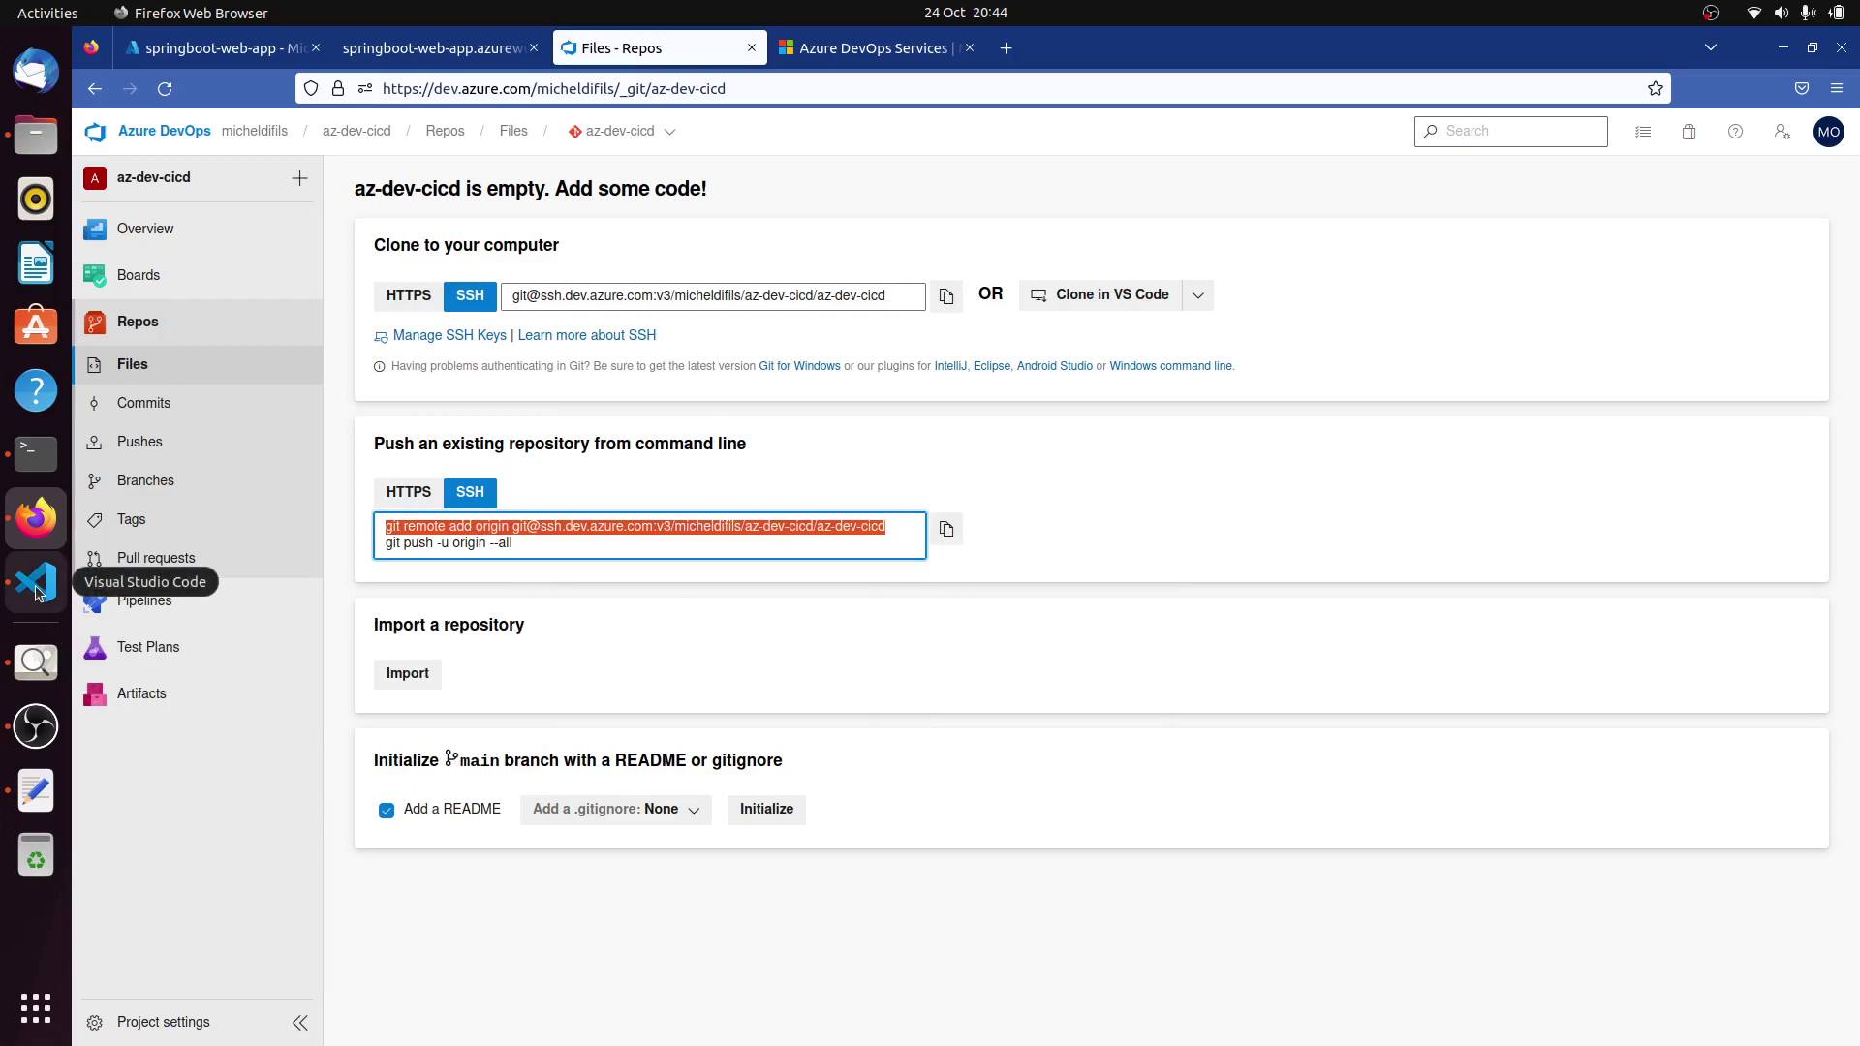
left_click(37, 589)
right_click(758, 399)
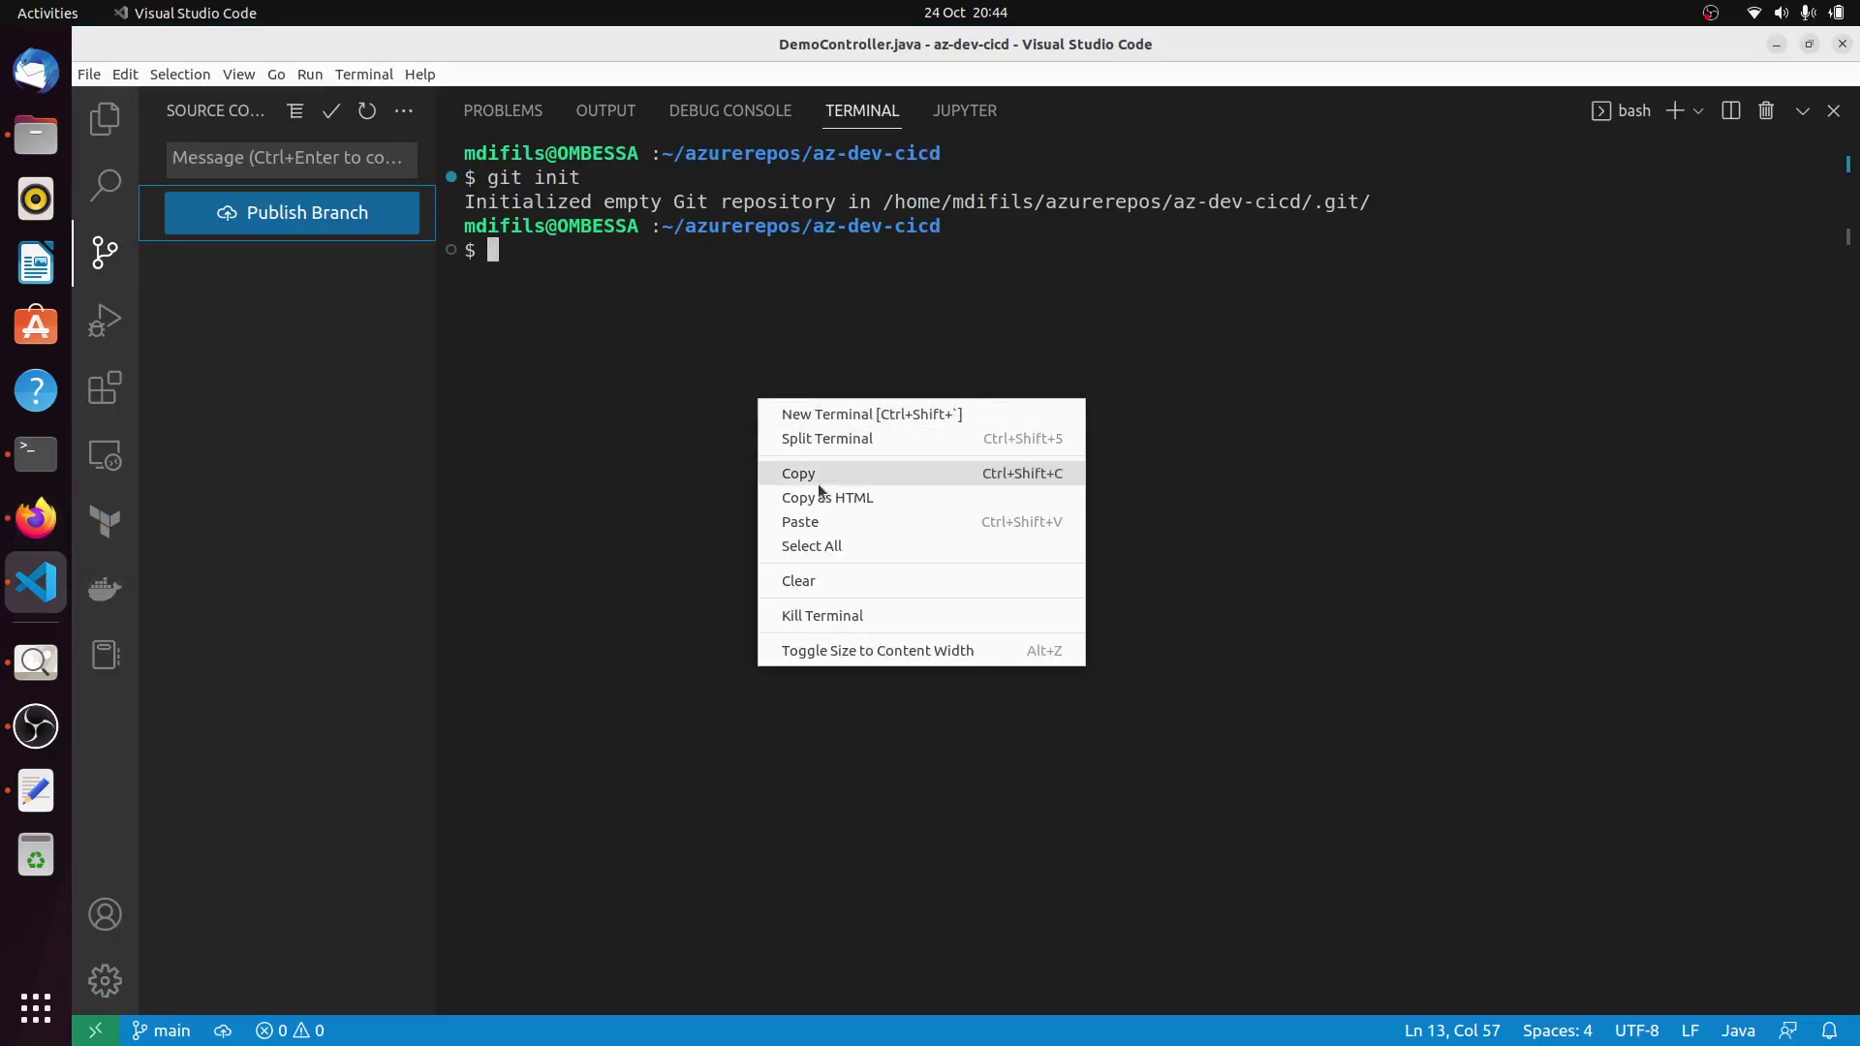
Add the SSH origin remote, then copy the git push -u origin command from Azure DevOps.
left_click(814, 522)
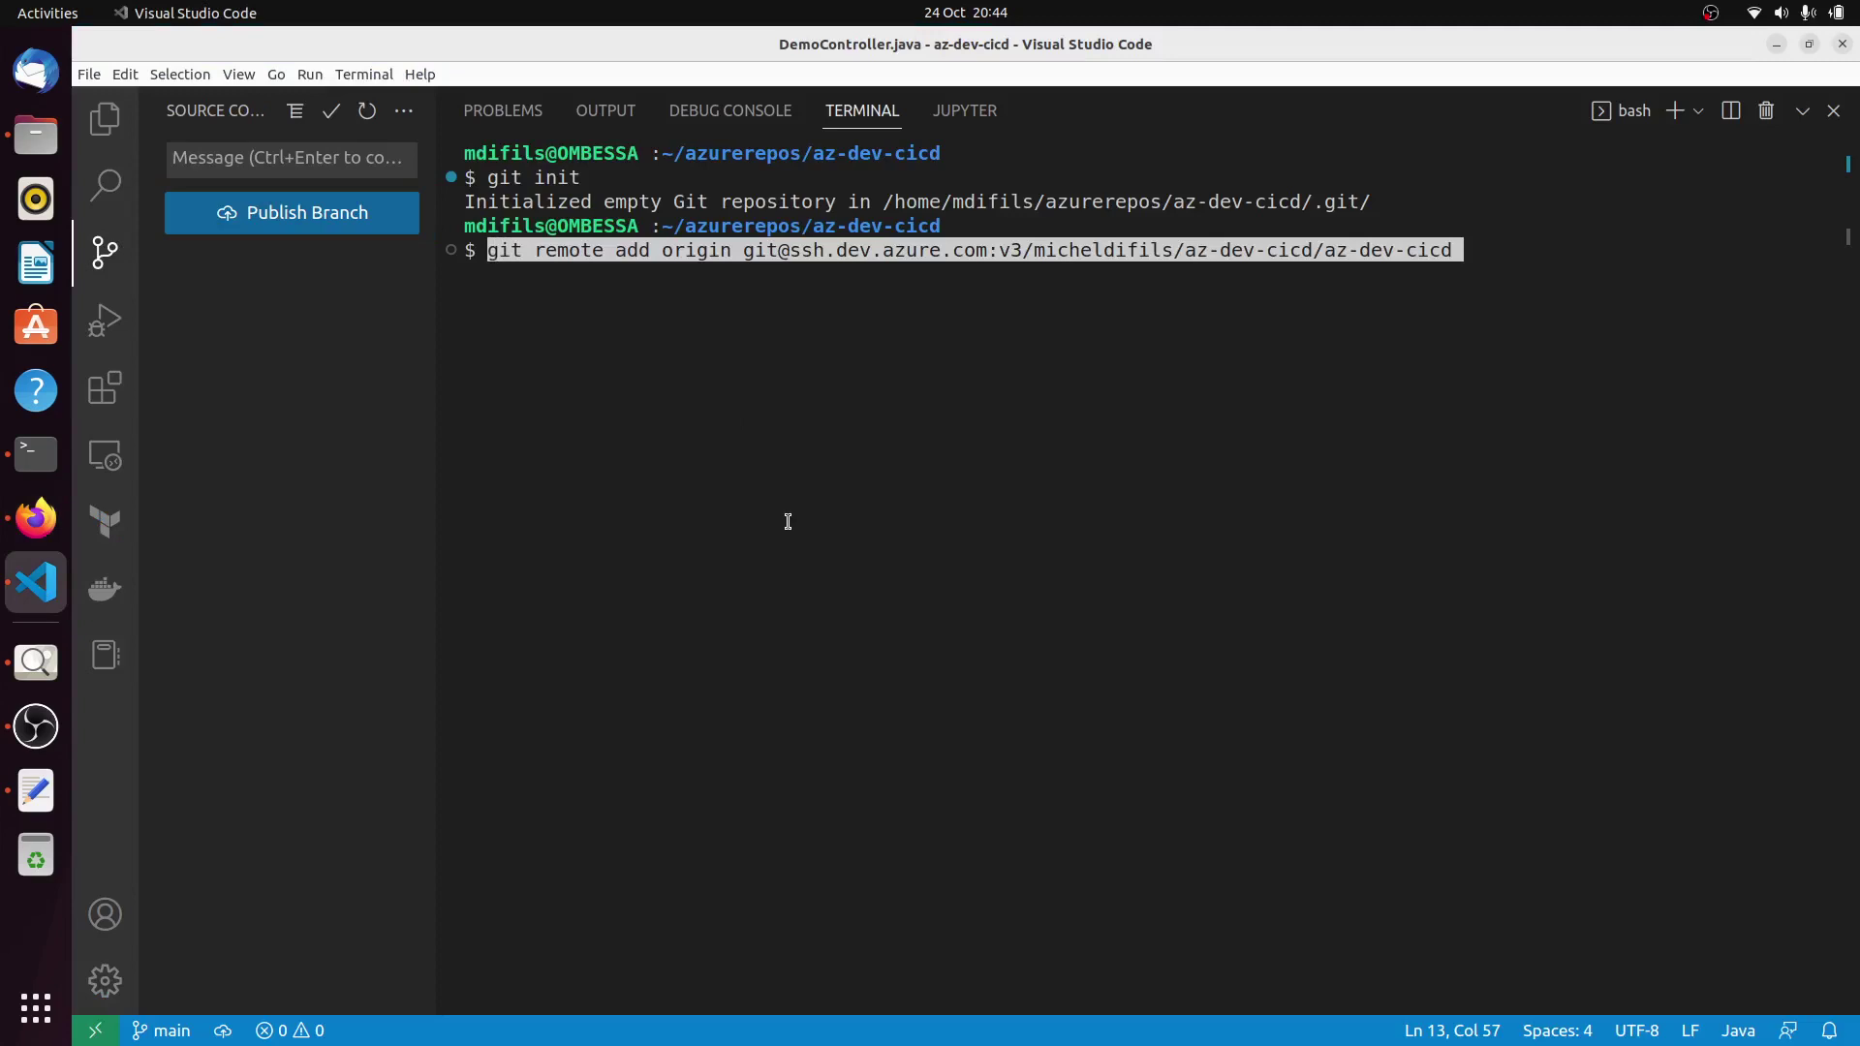
key("Return")
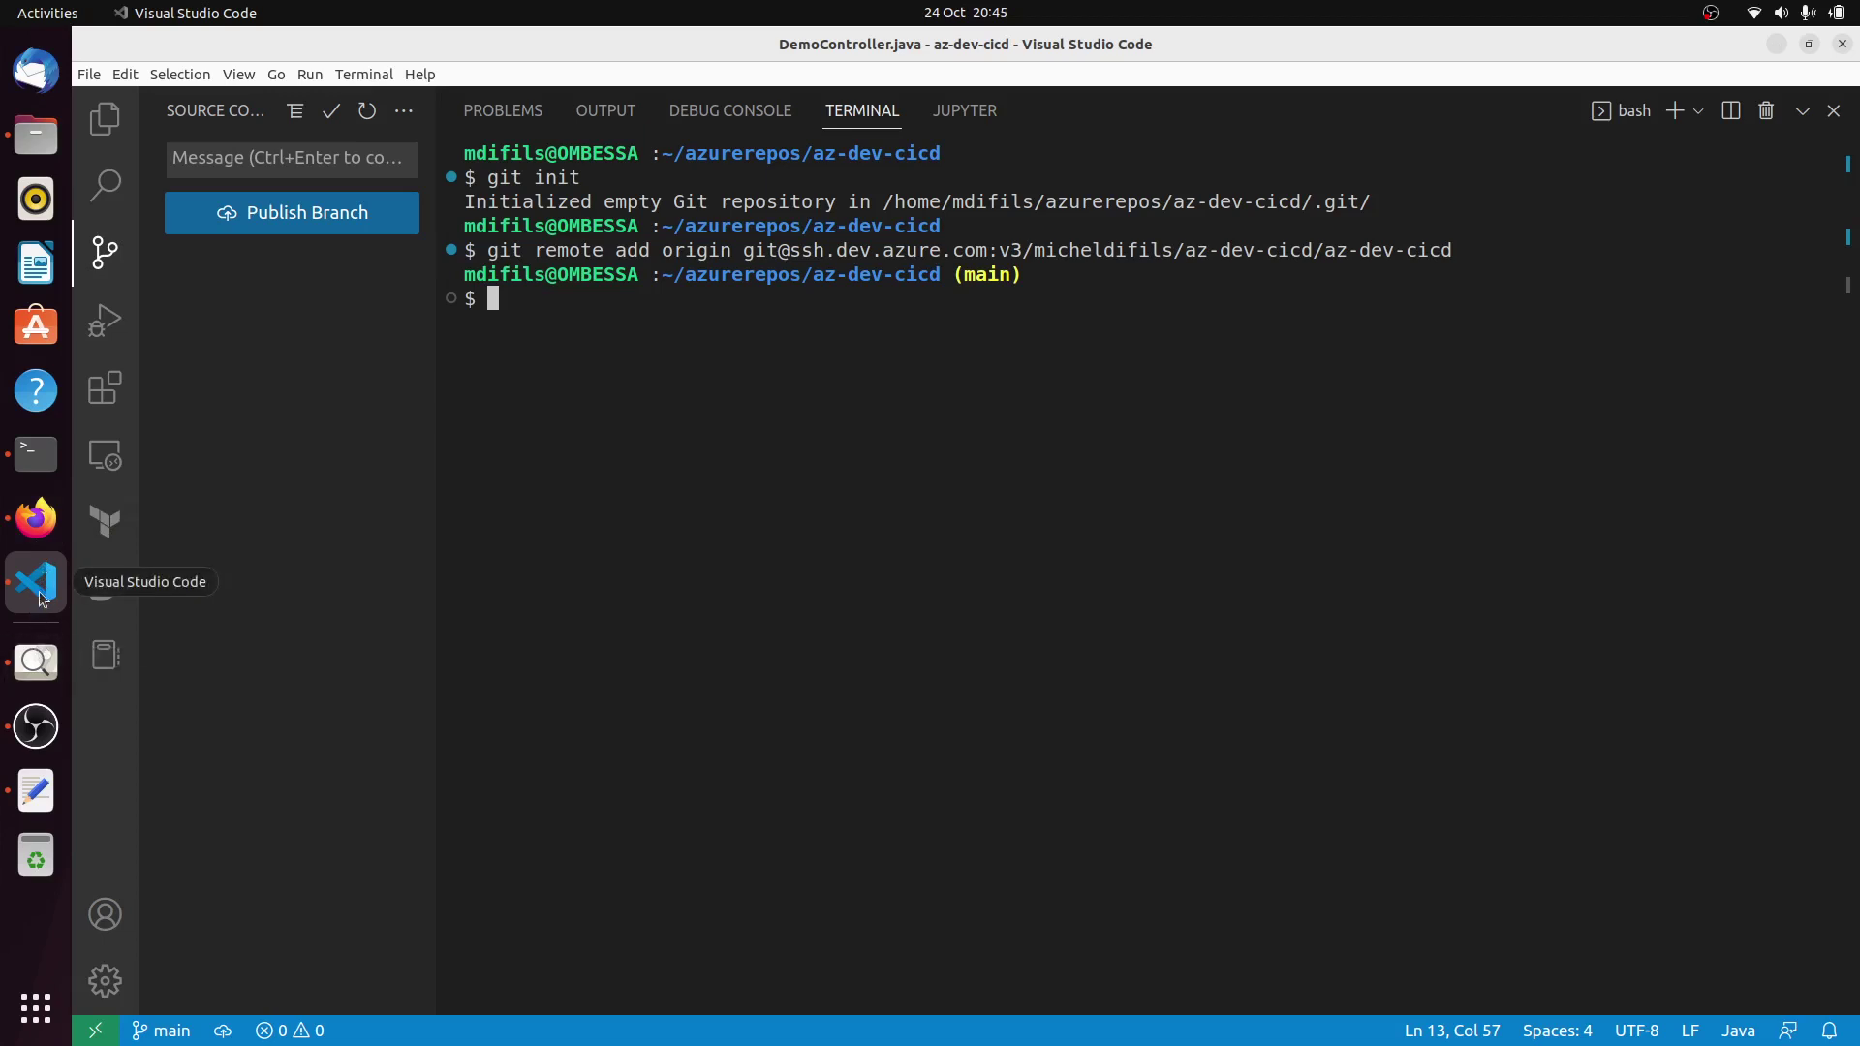
left_click(36, 520)
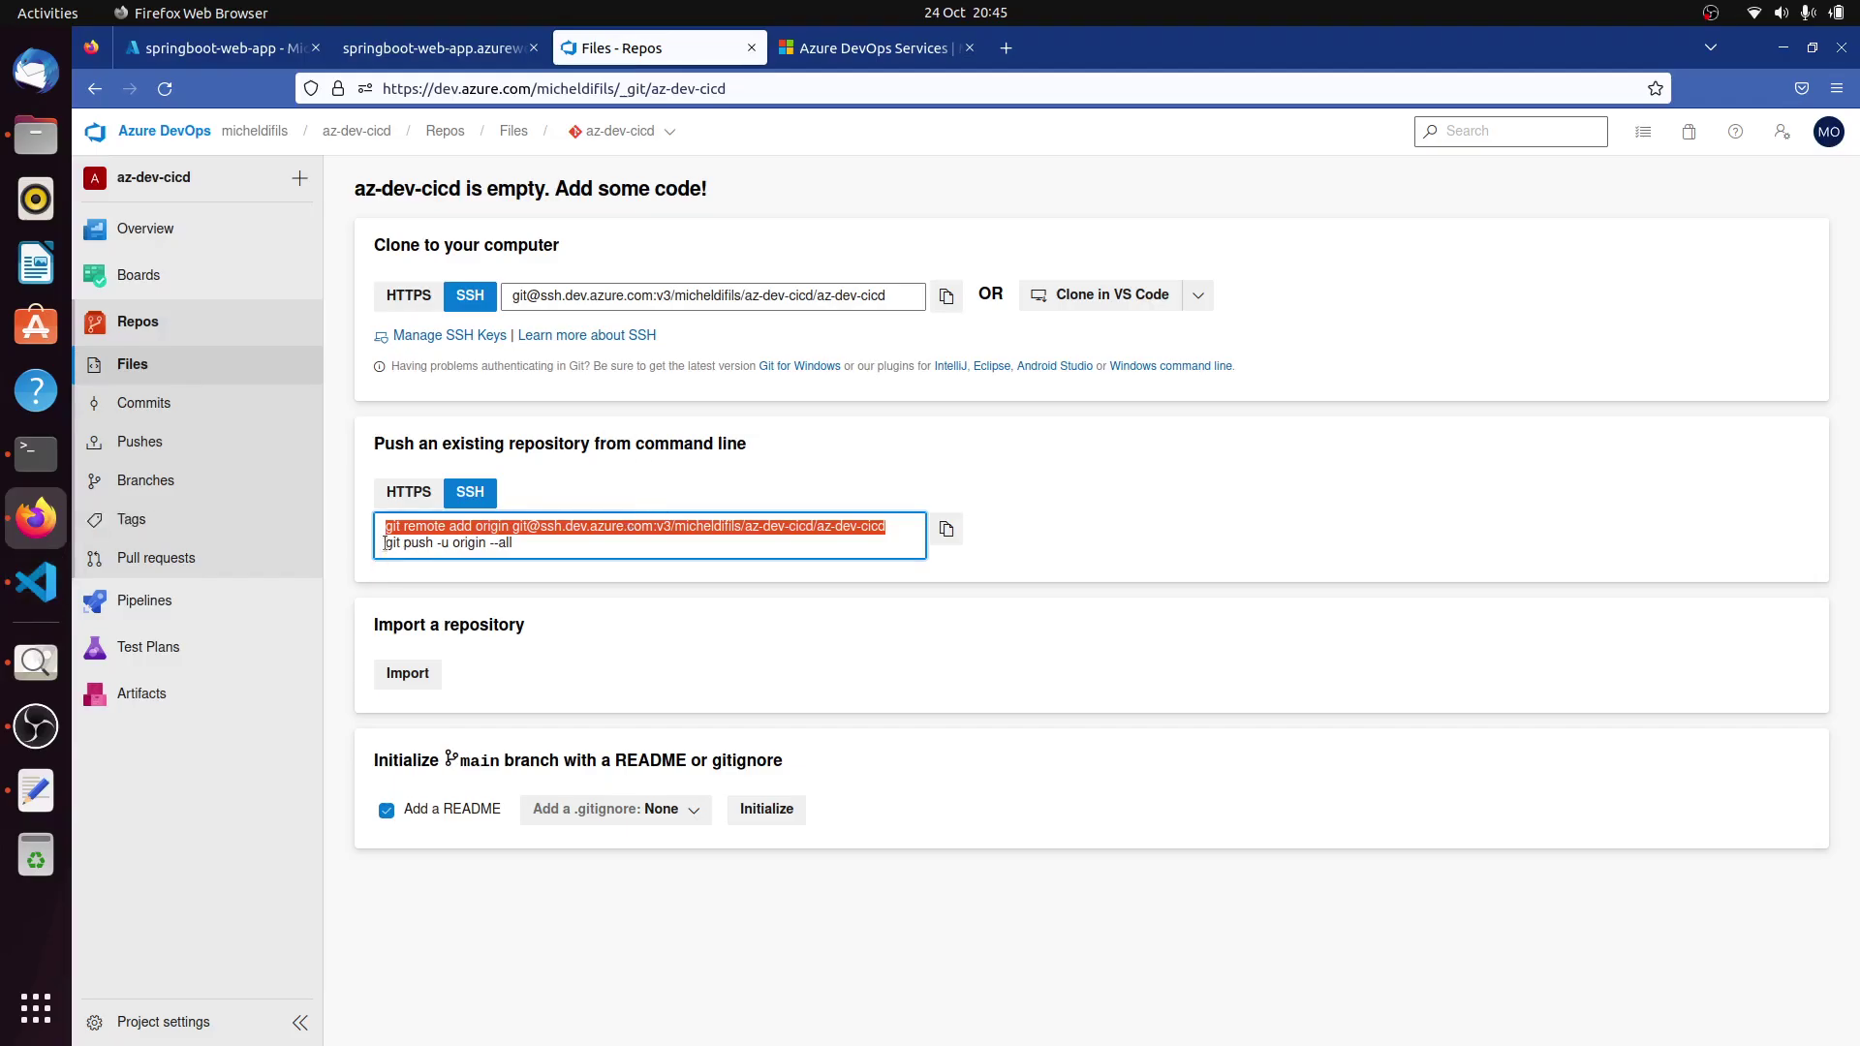
left_click_drag(385, 543, 513, 545)
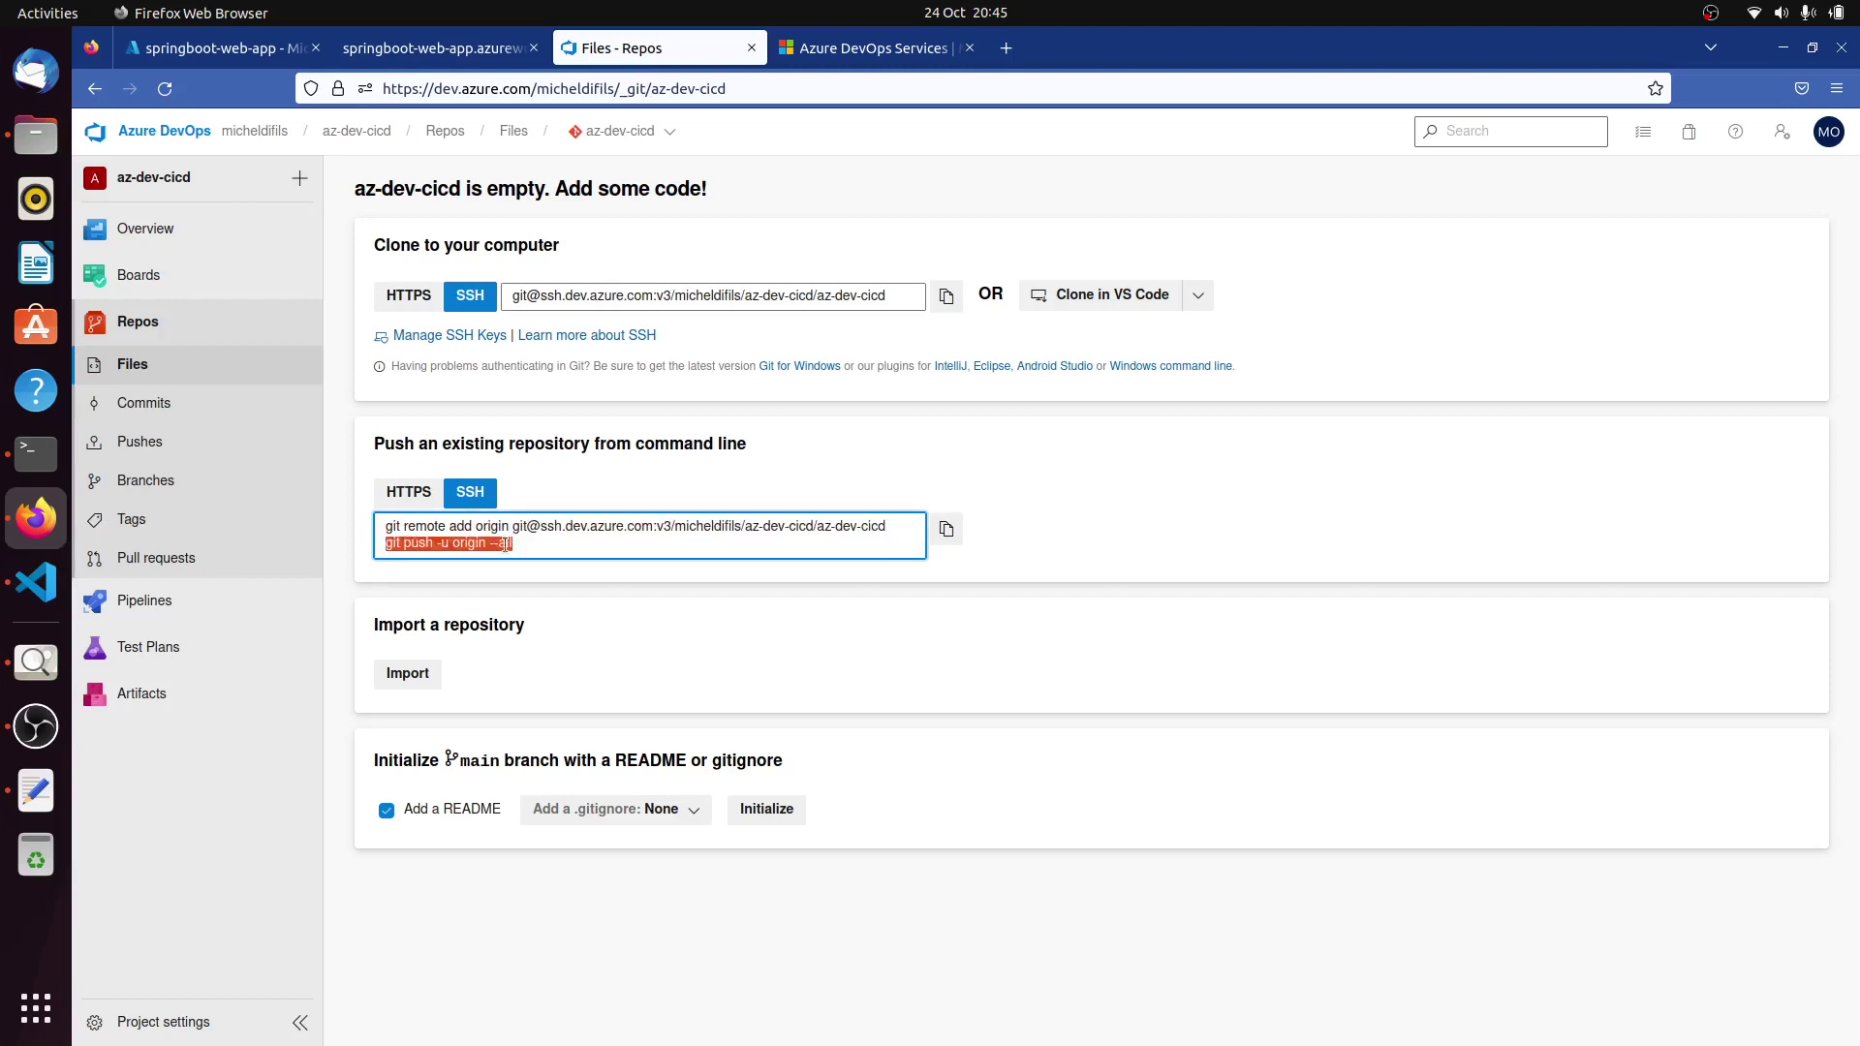
right_click(504, 545)
left_click(551, 640)
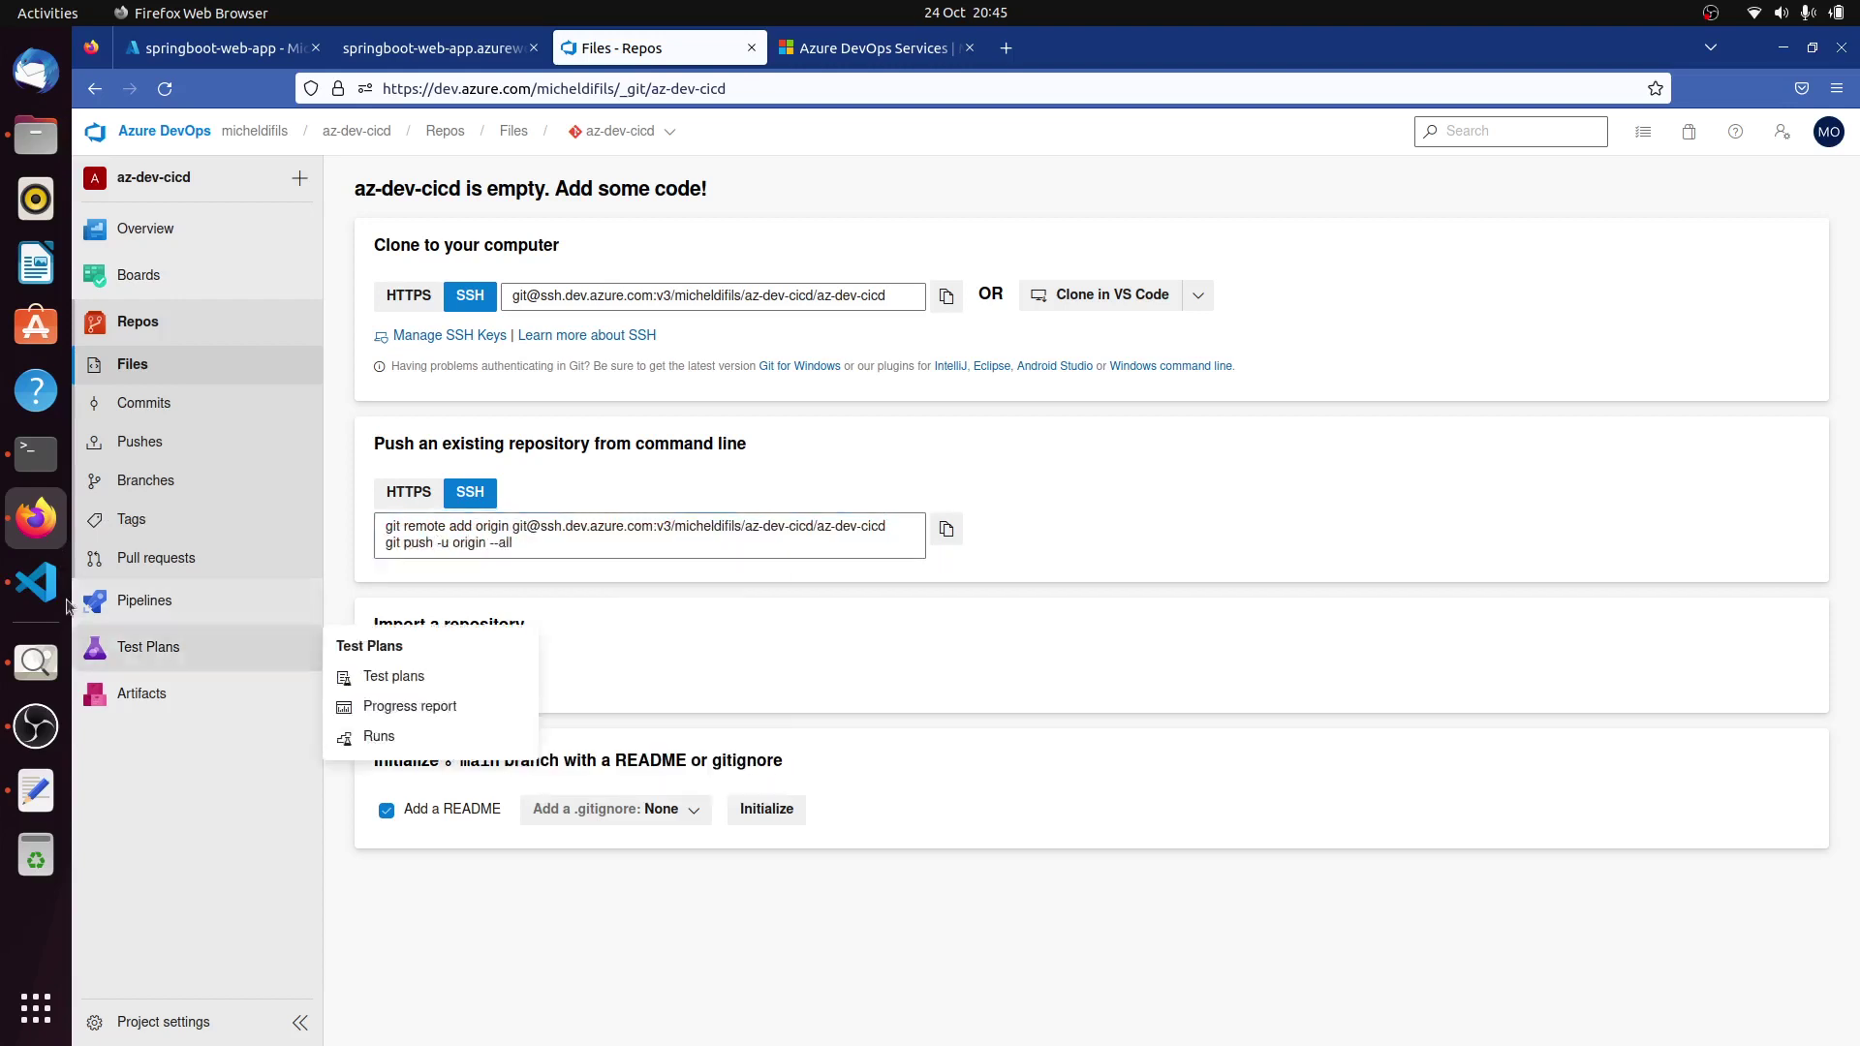
Push the main branch with git push -u origin main.
left_click(36, 582)
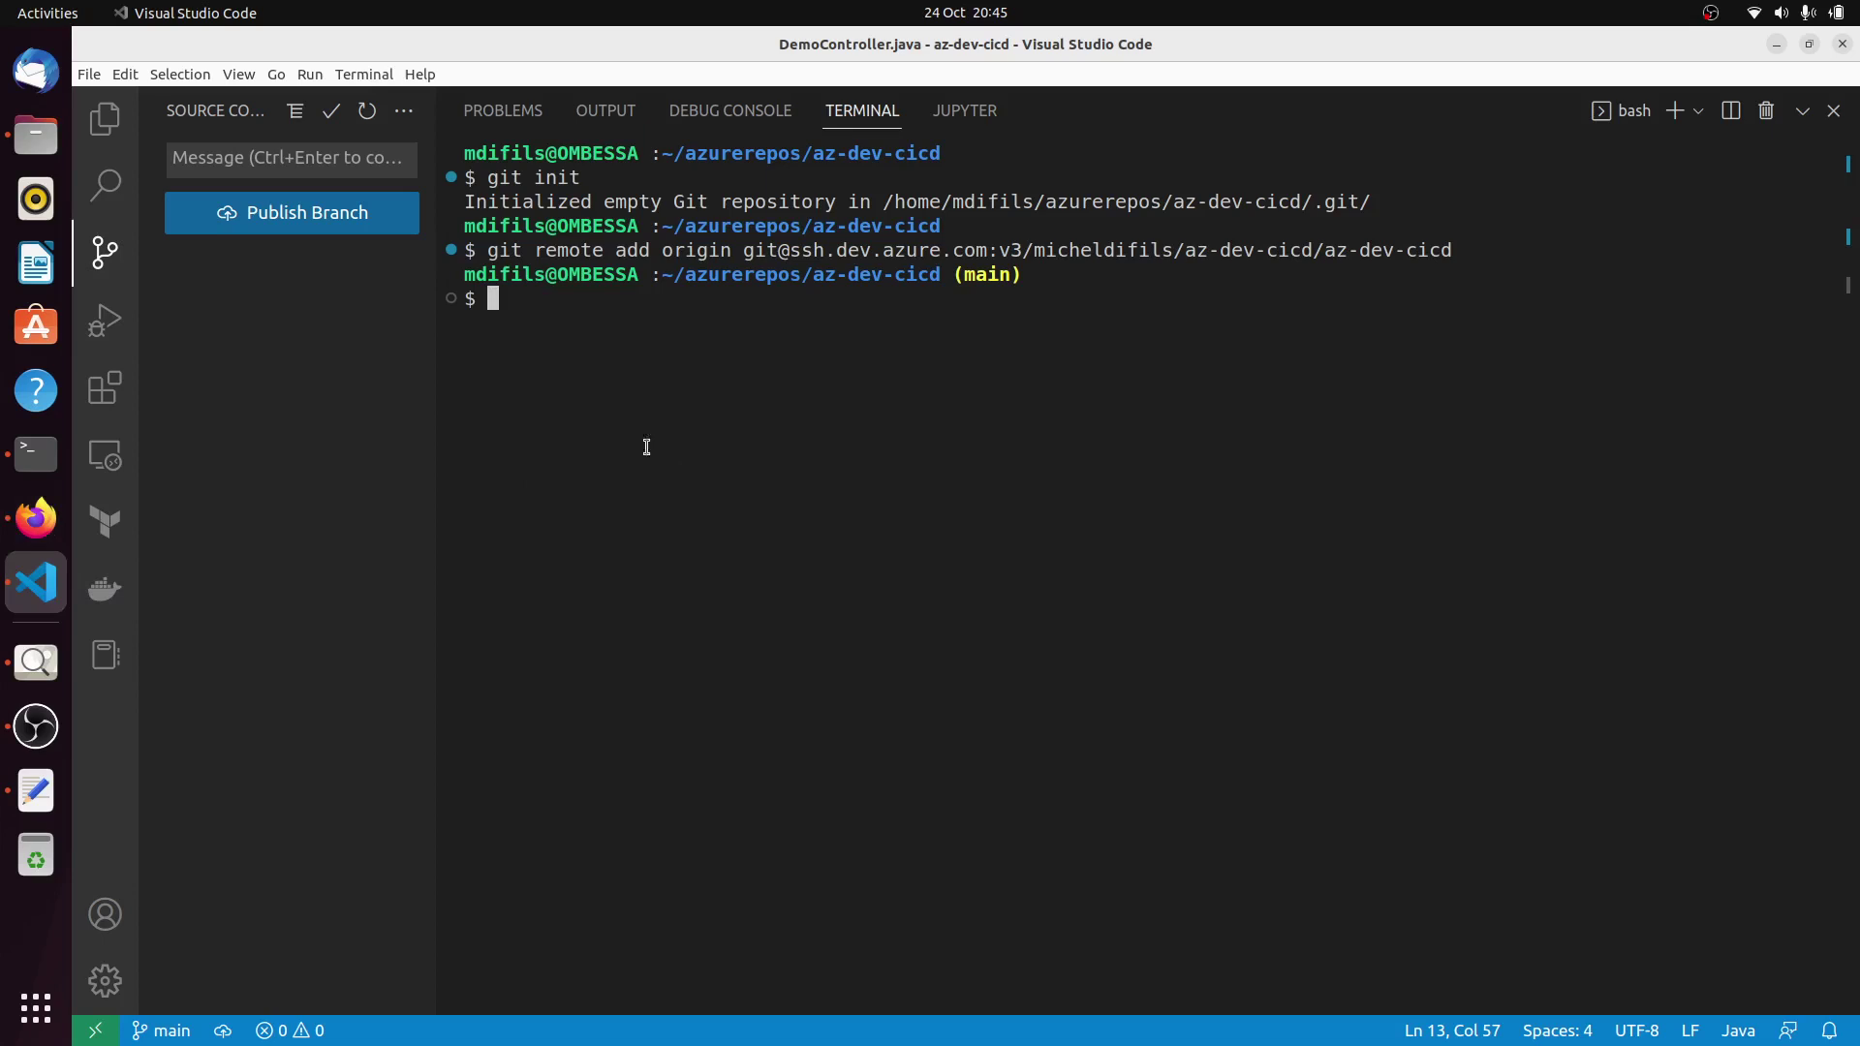
right_click(713, 446)
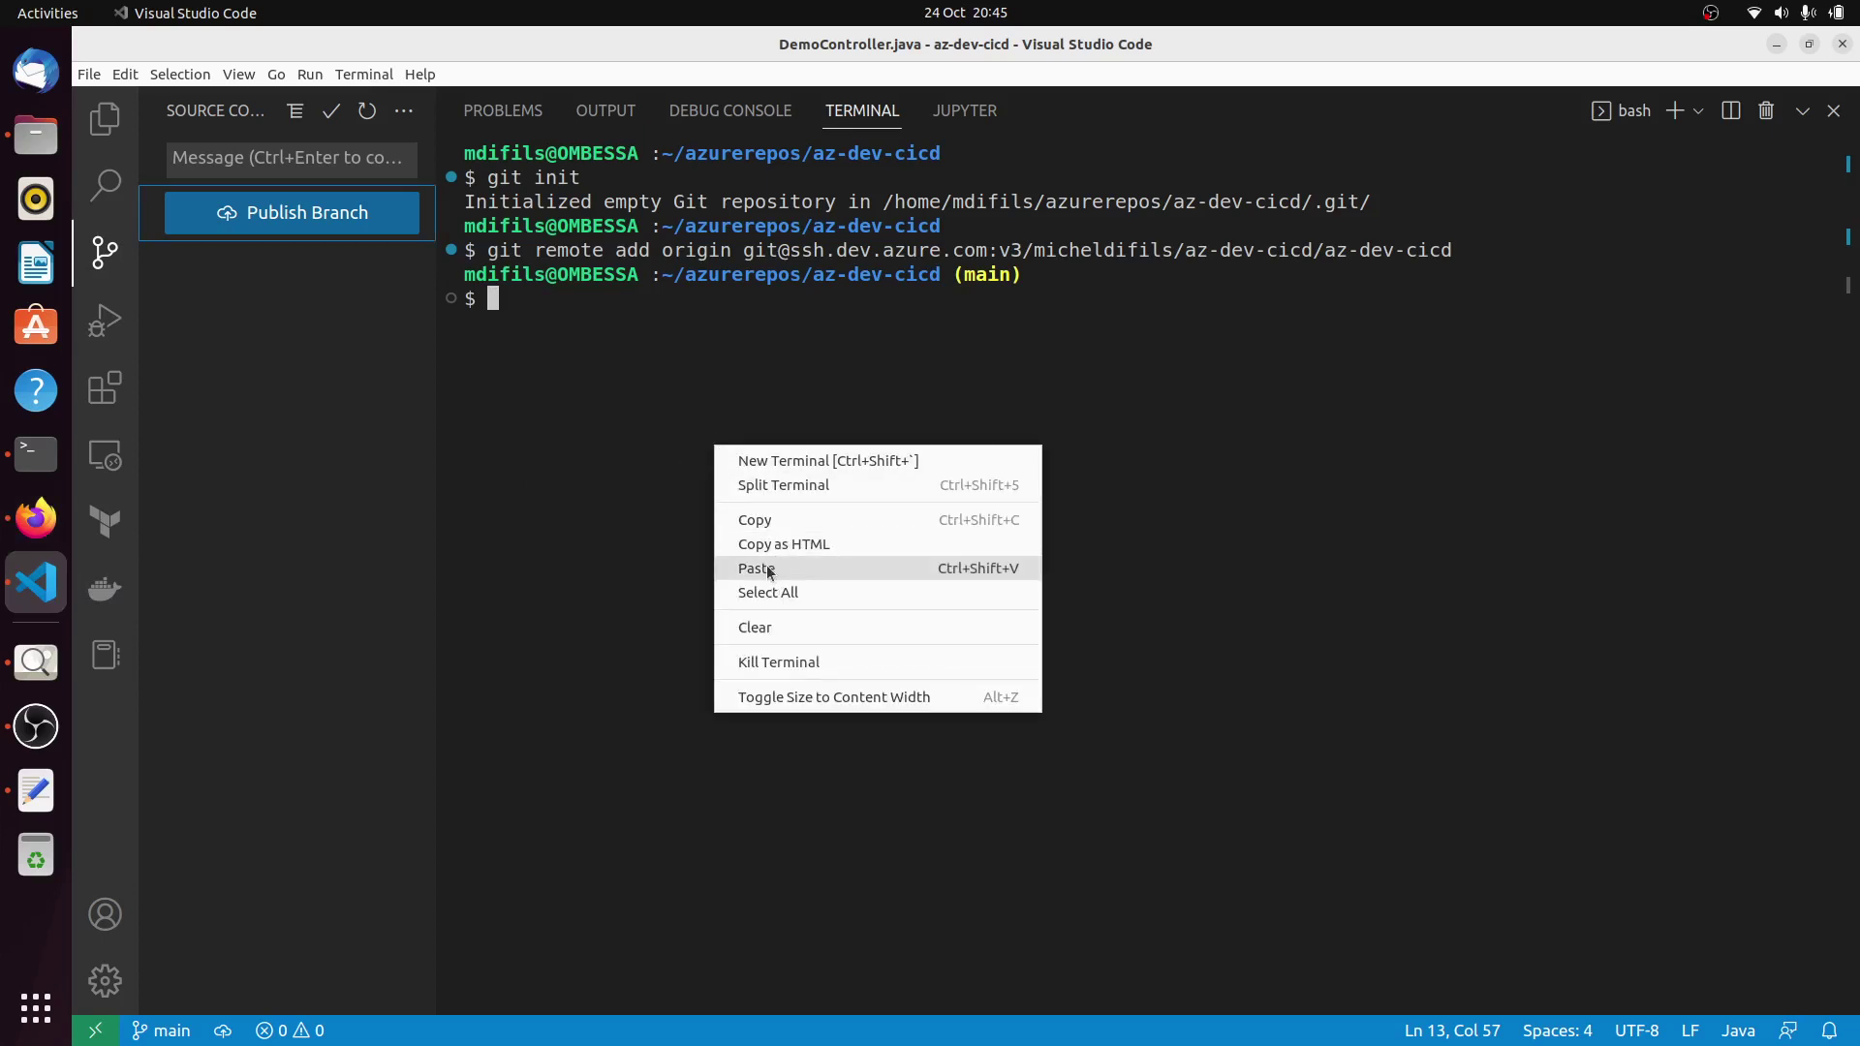
left_click(757, 569)
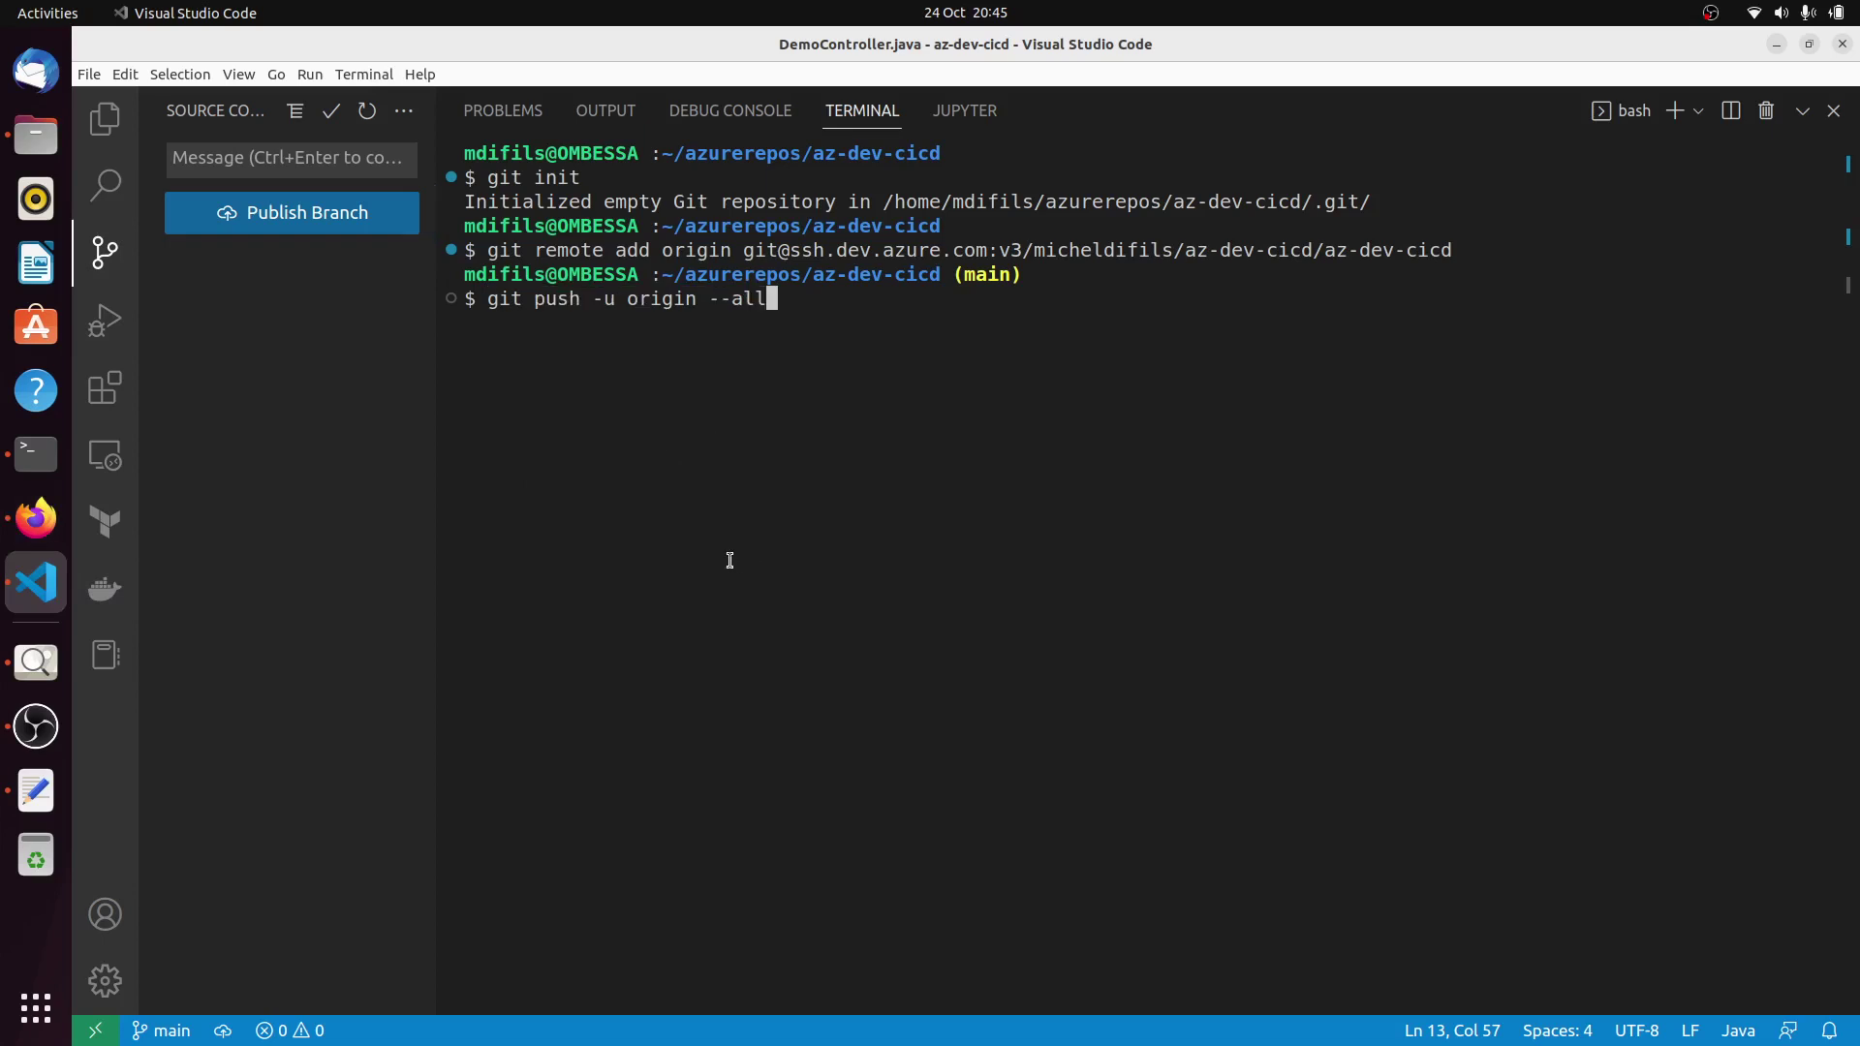
key("BackSpace")
key("BackSpace")
key("BackSpace")
key("BackSpace")
key("BackSpace")
type("main")
key("Return")
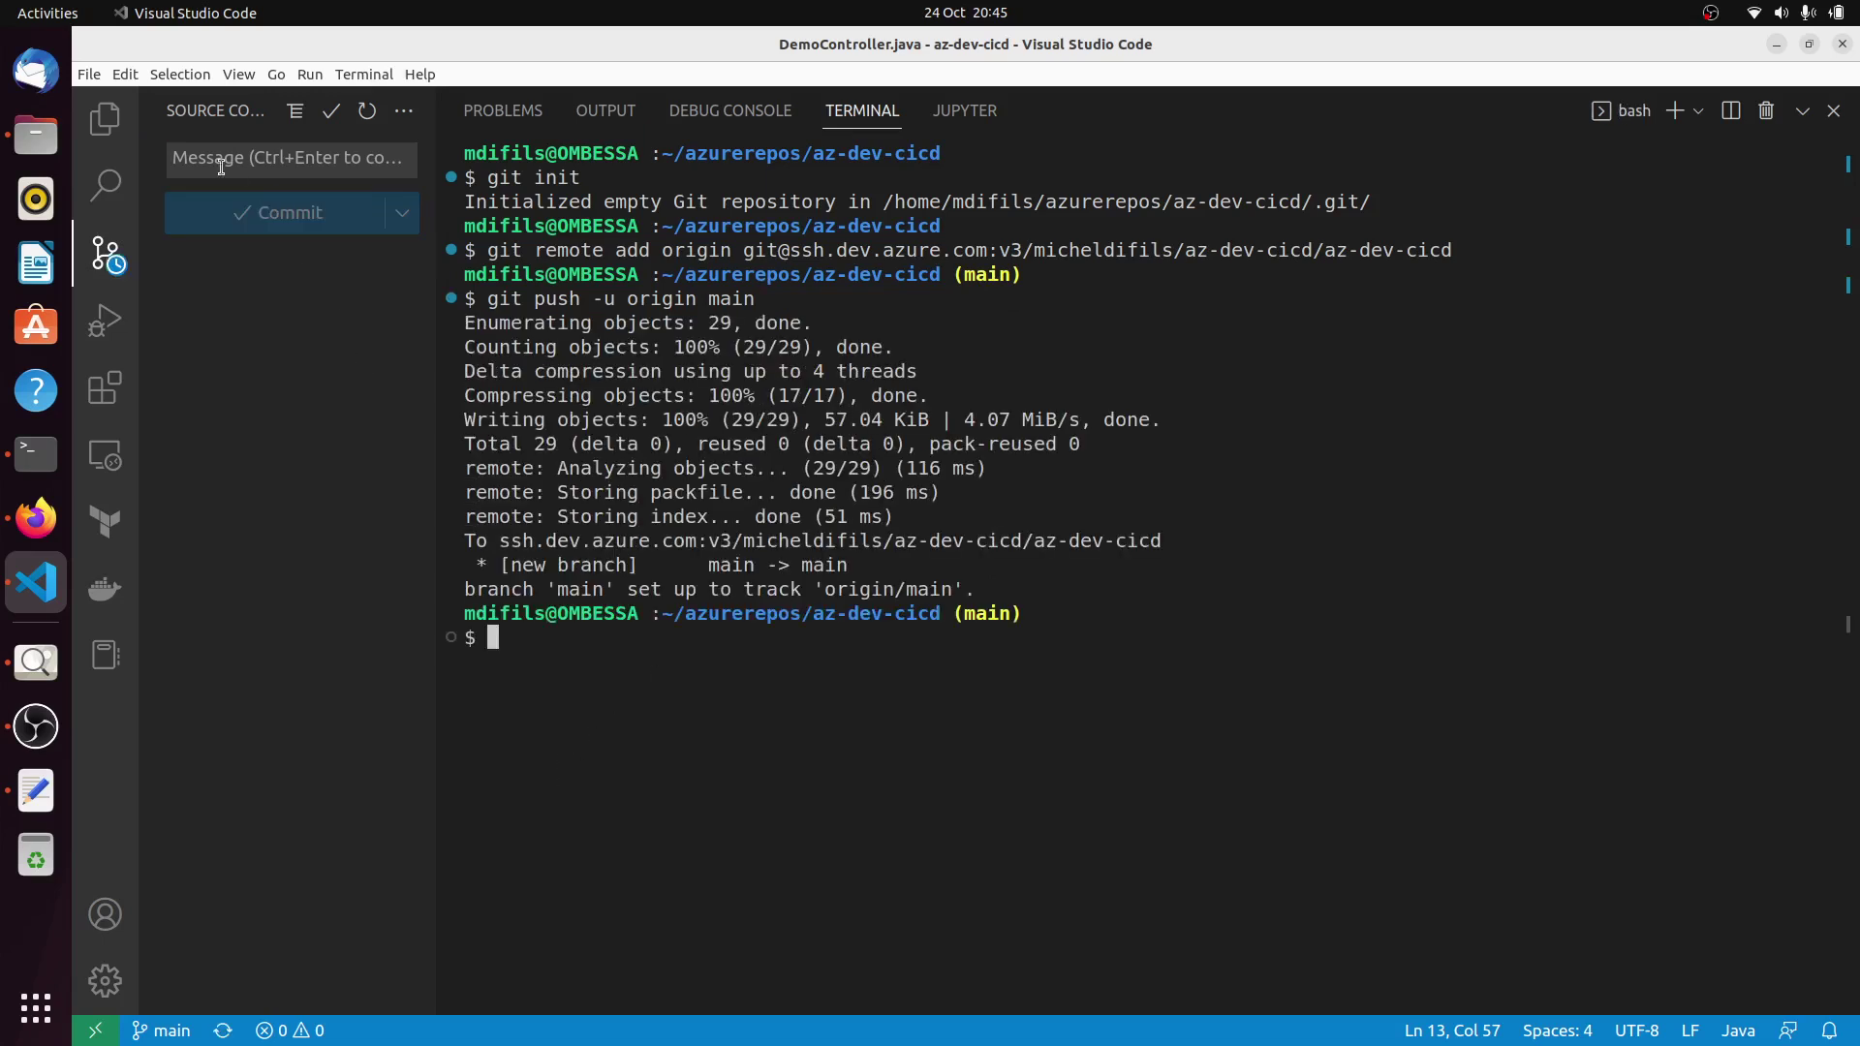
left_click(105, 118)
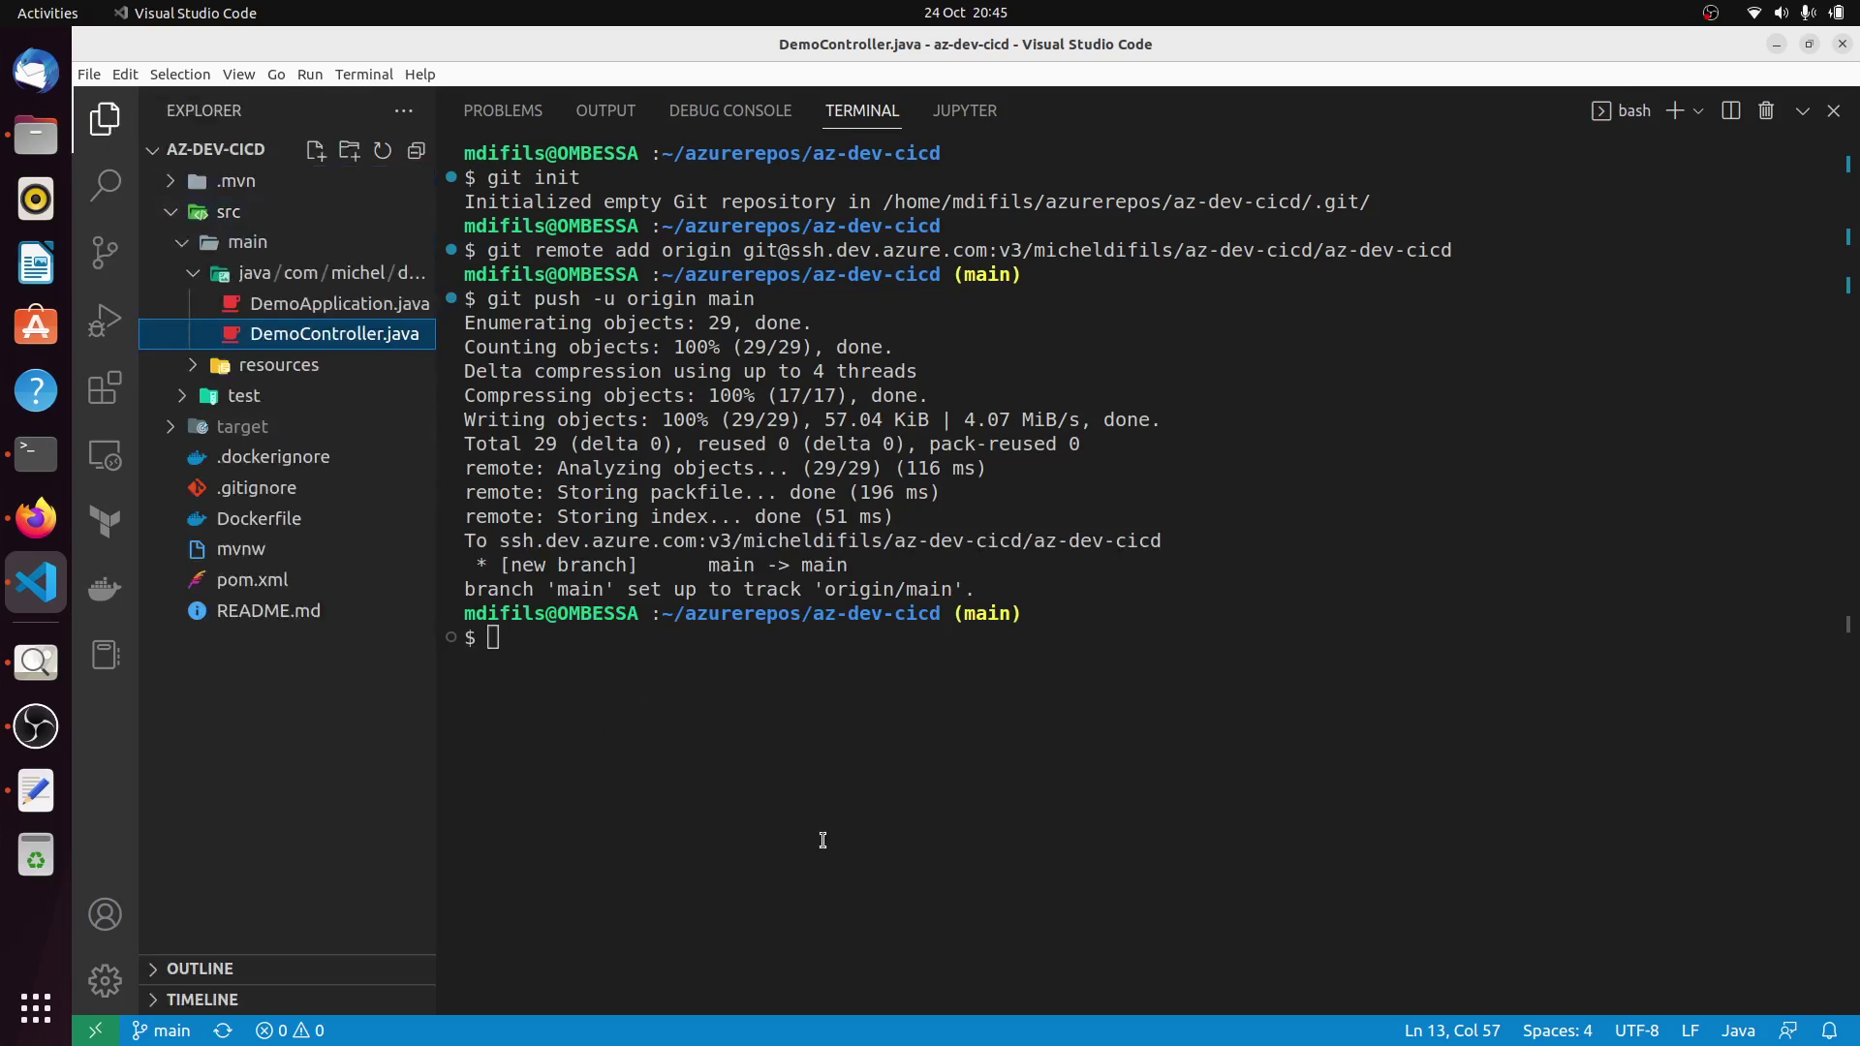
Reload the az-dev-cicd Repos page to list the pushed files, glancing at the CI/CD diagram.
left_click(37, 521)
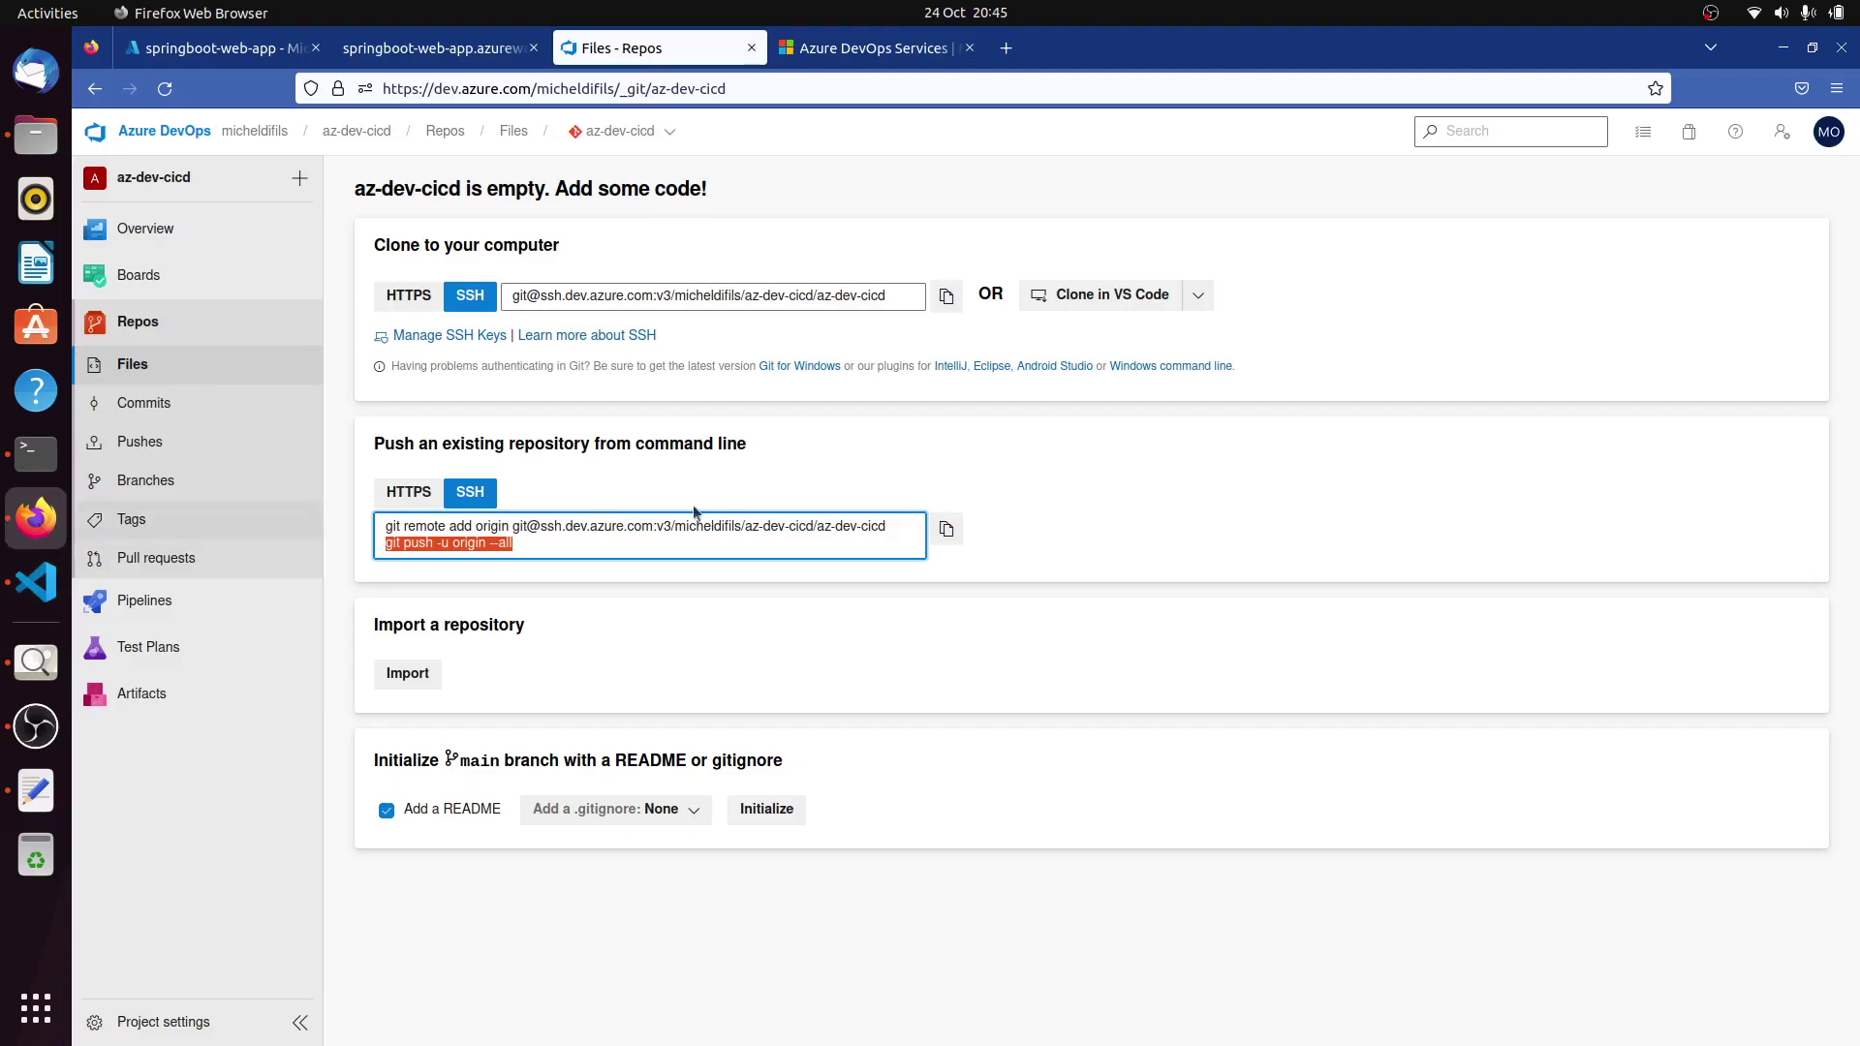
left_click(166, 89)
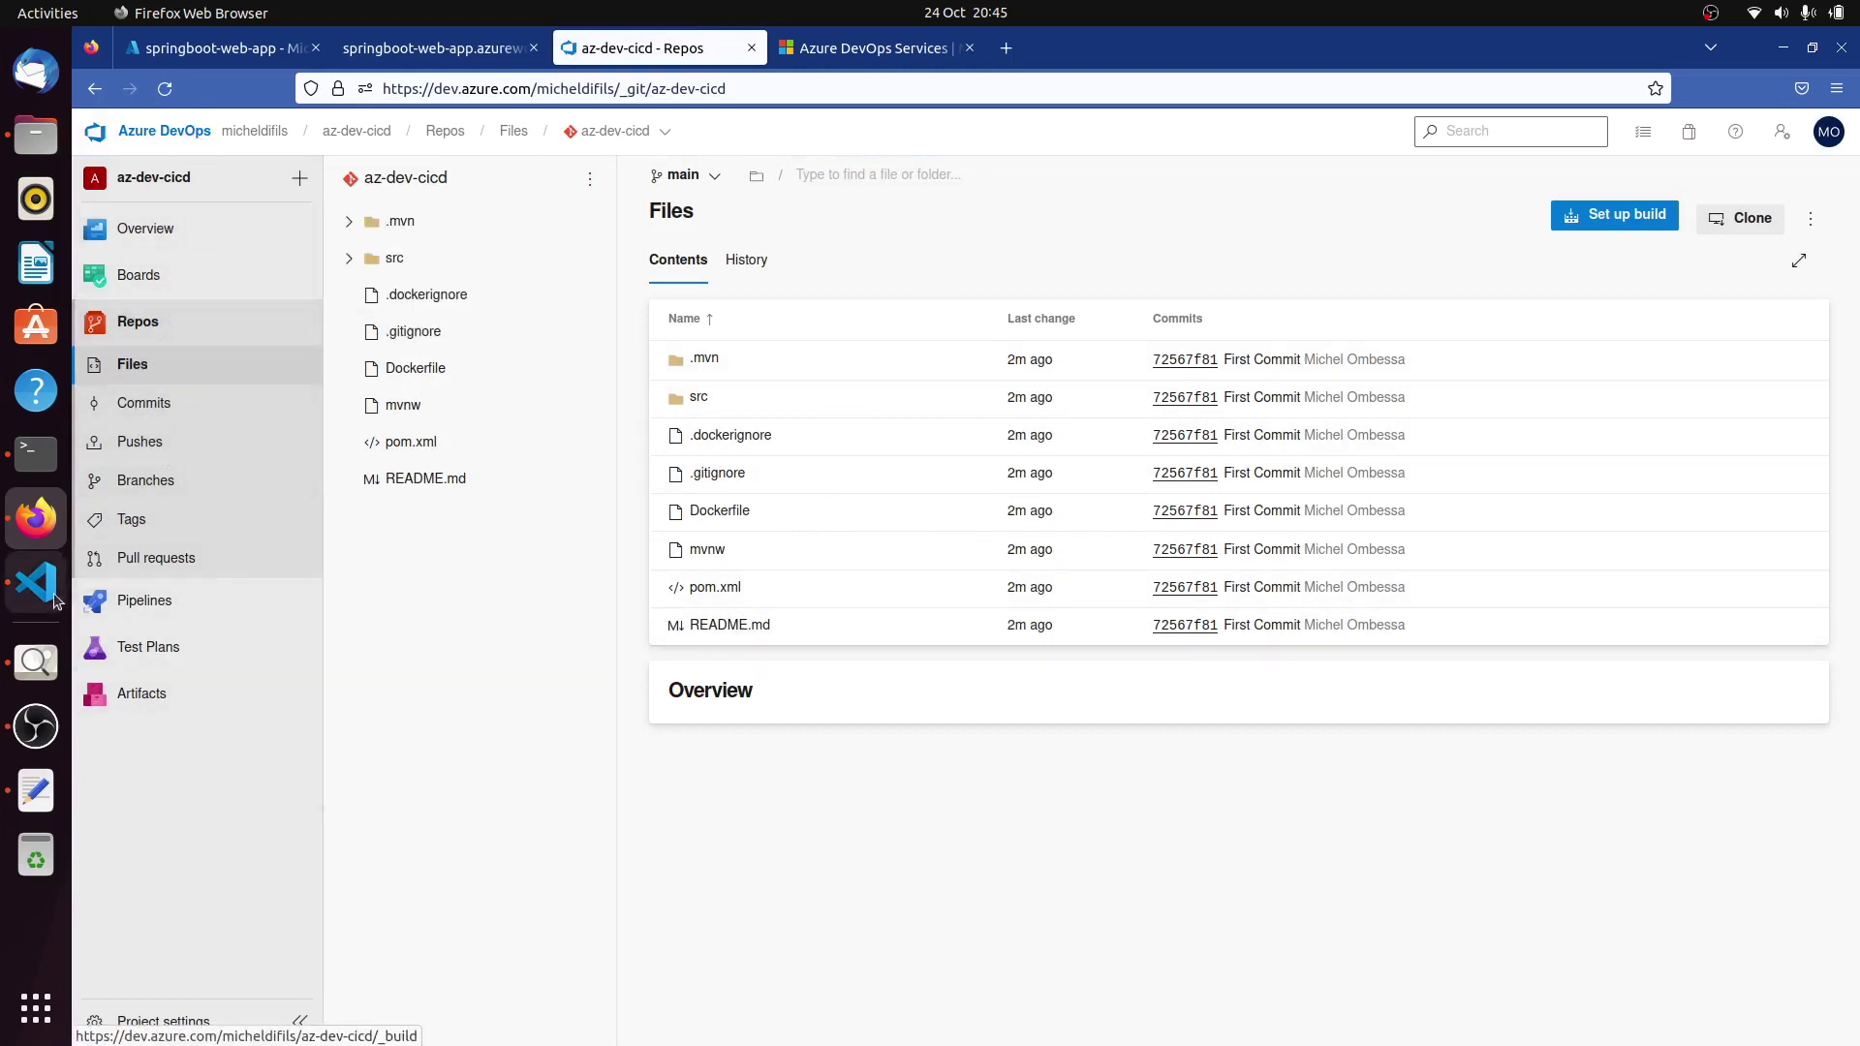
left_click(36, 662)
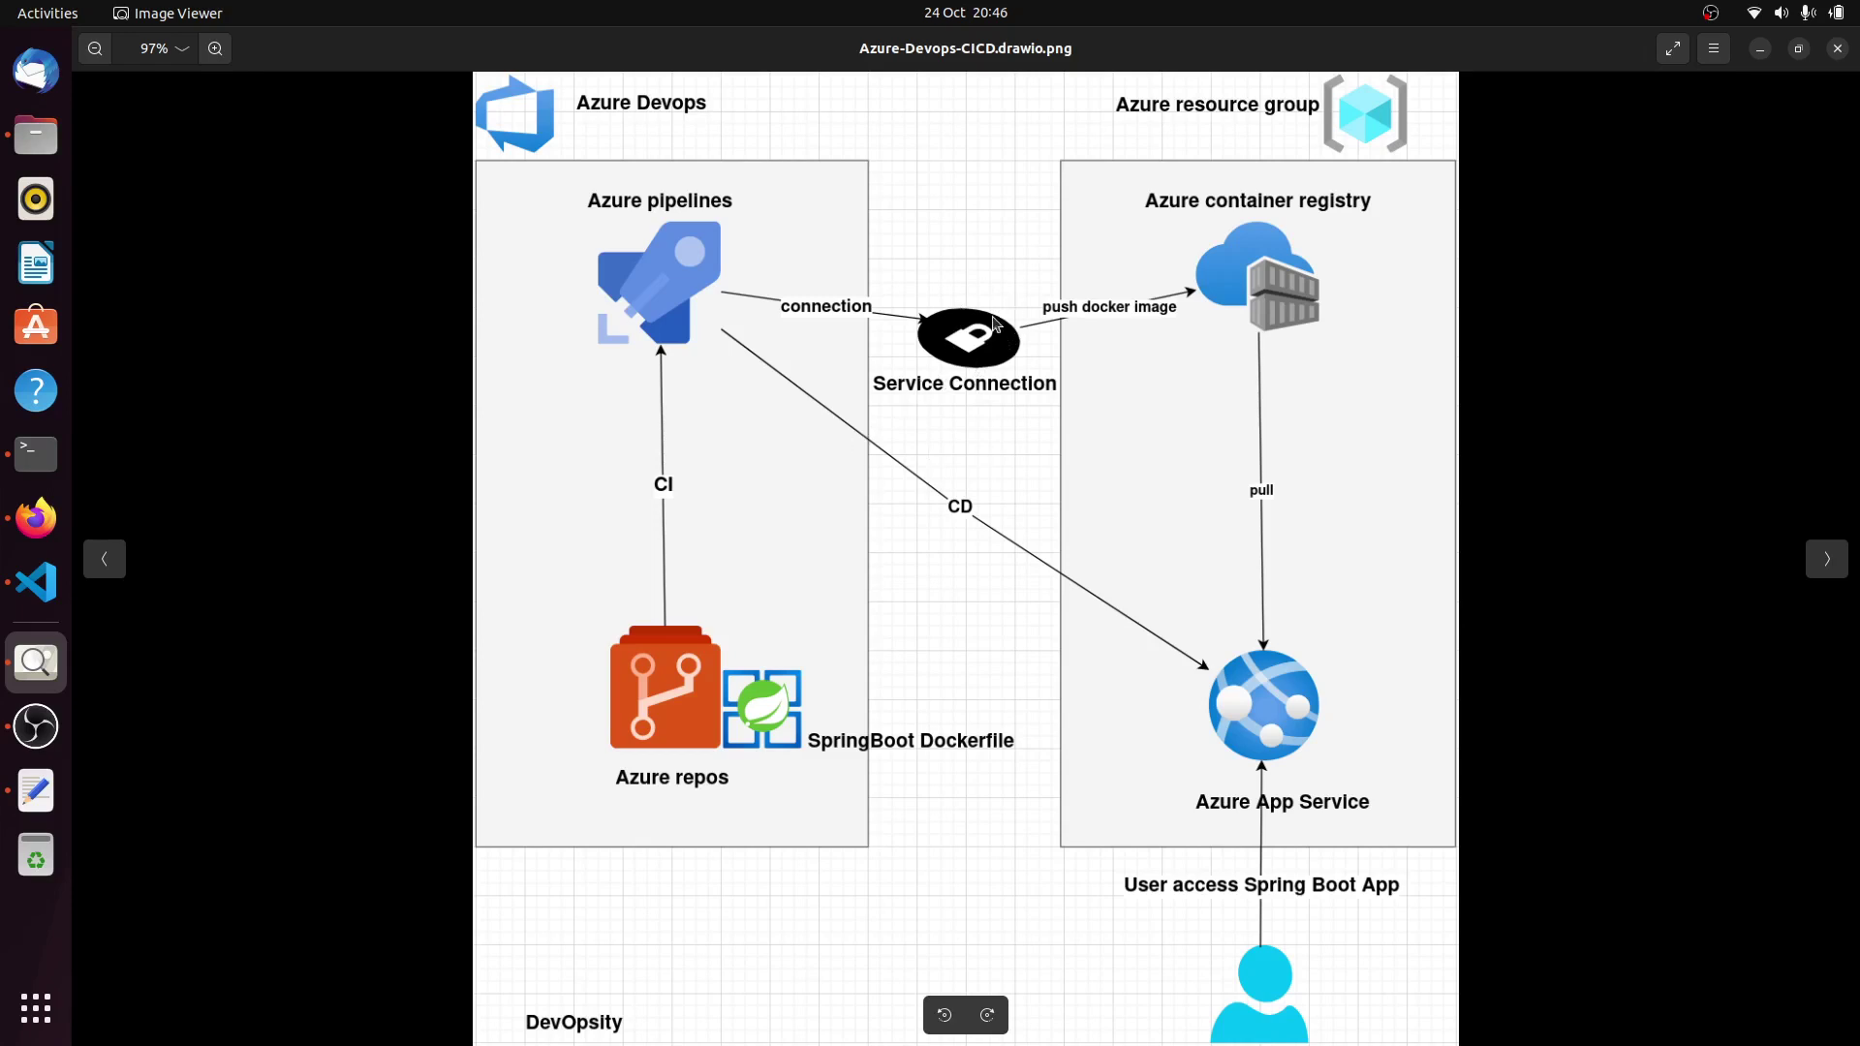
left_click(36, 519)
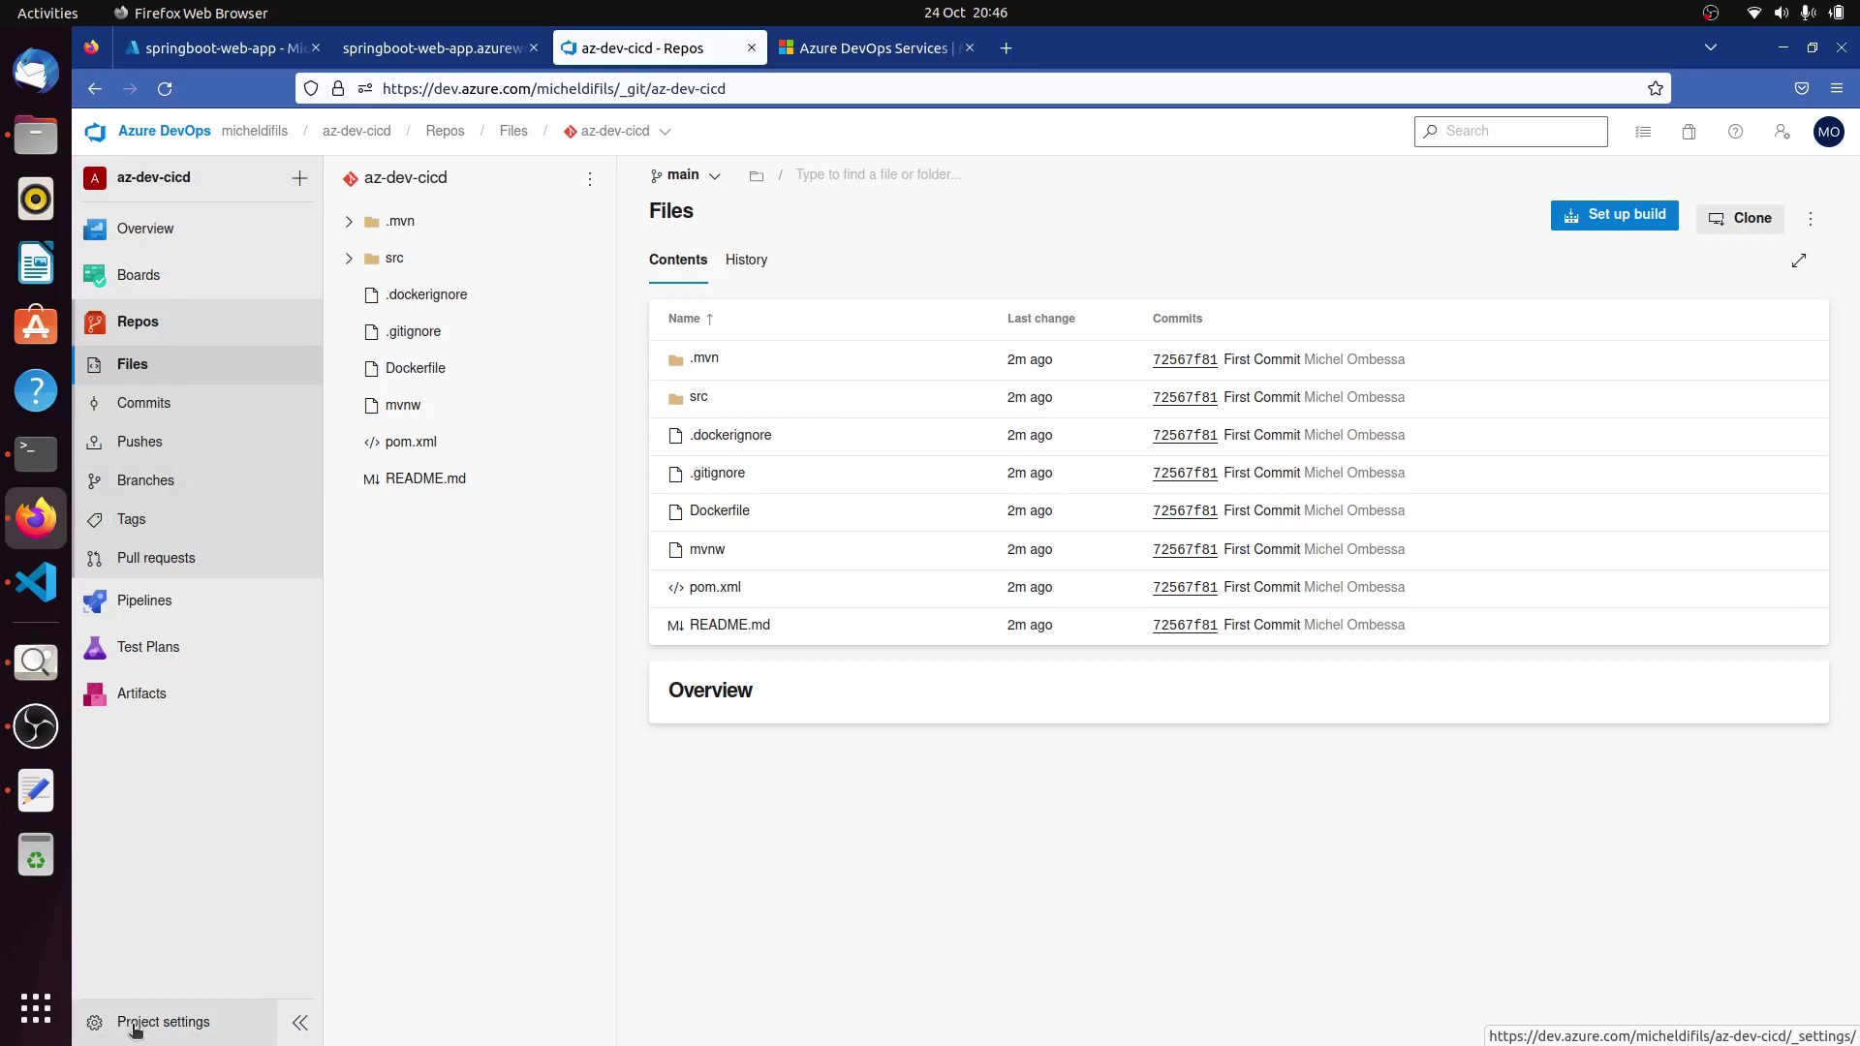
Go to Project settings > Service connections and start creating a new service connection.
left_click(138, 1027)
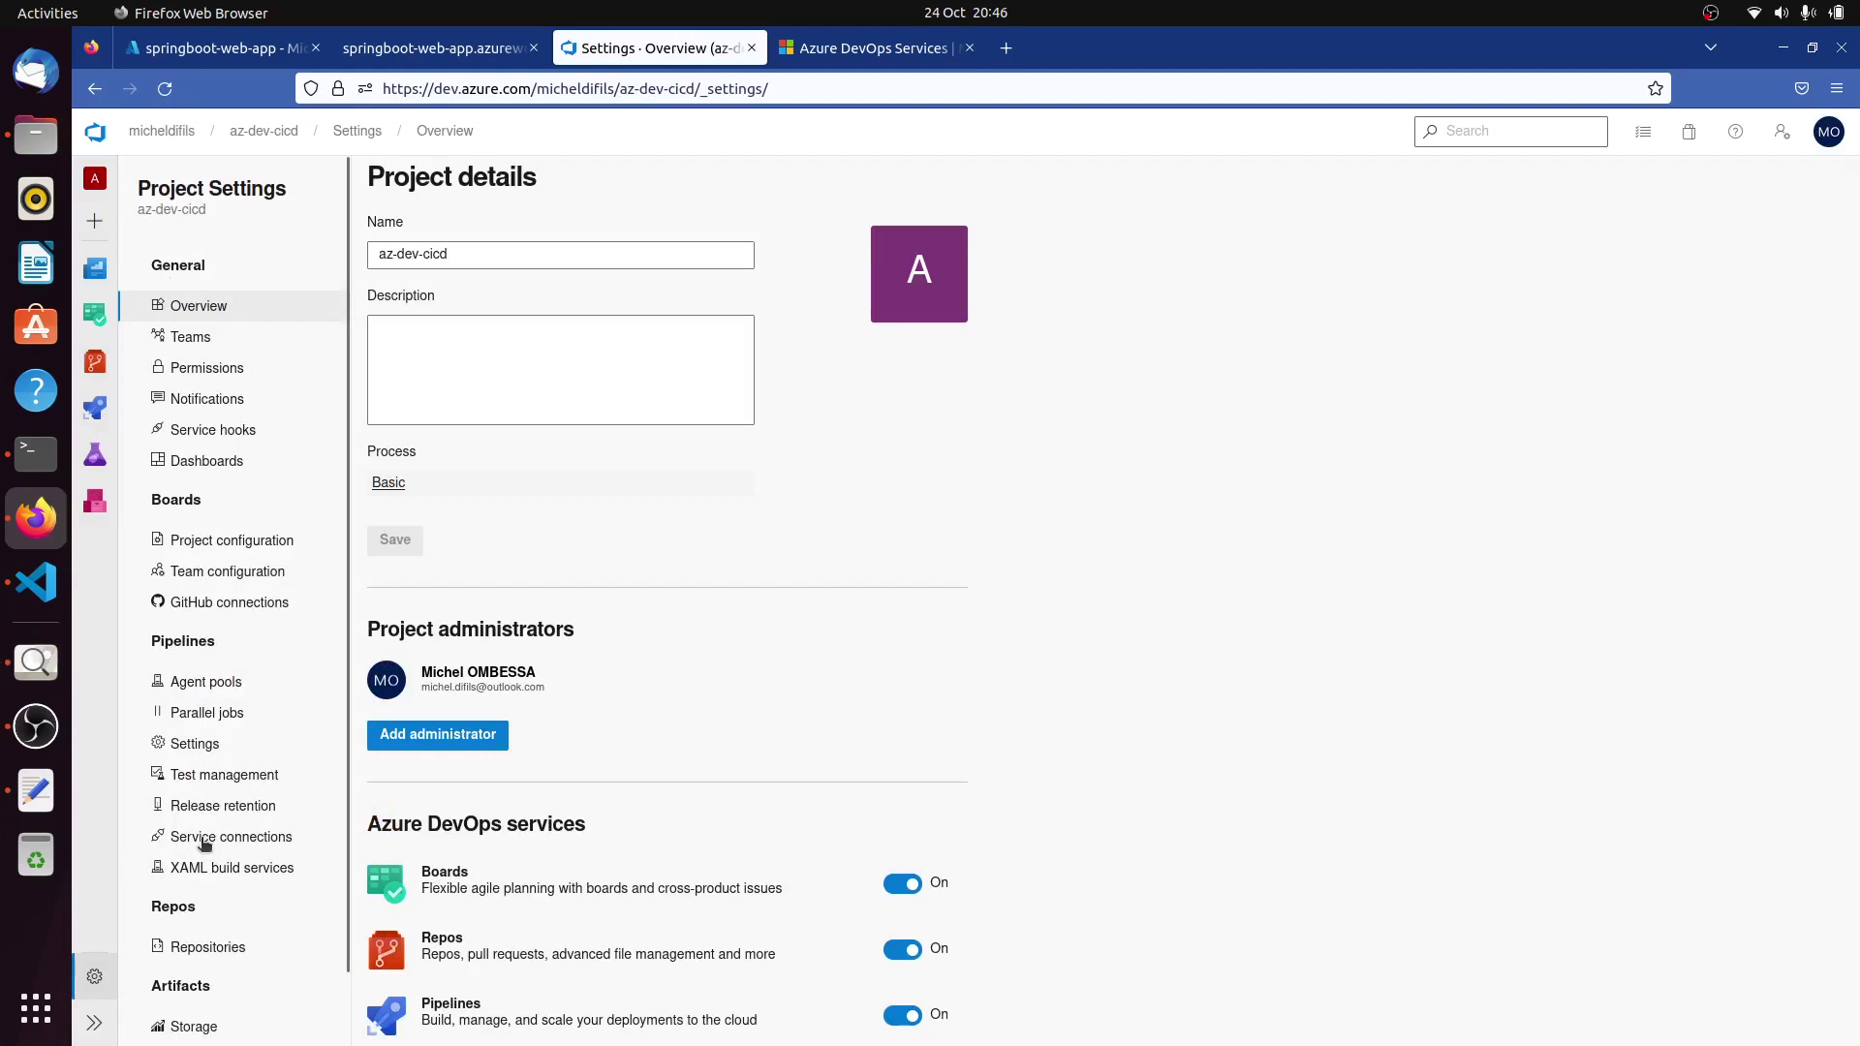
left_click(204, 839)
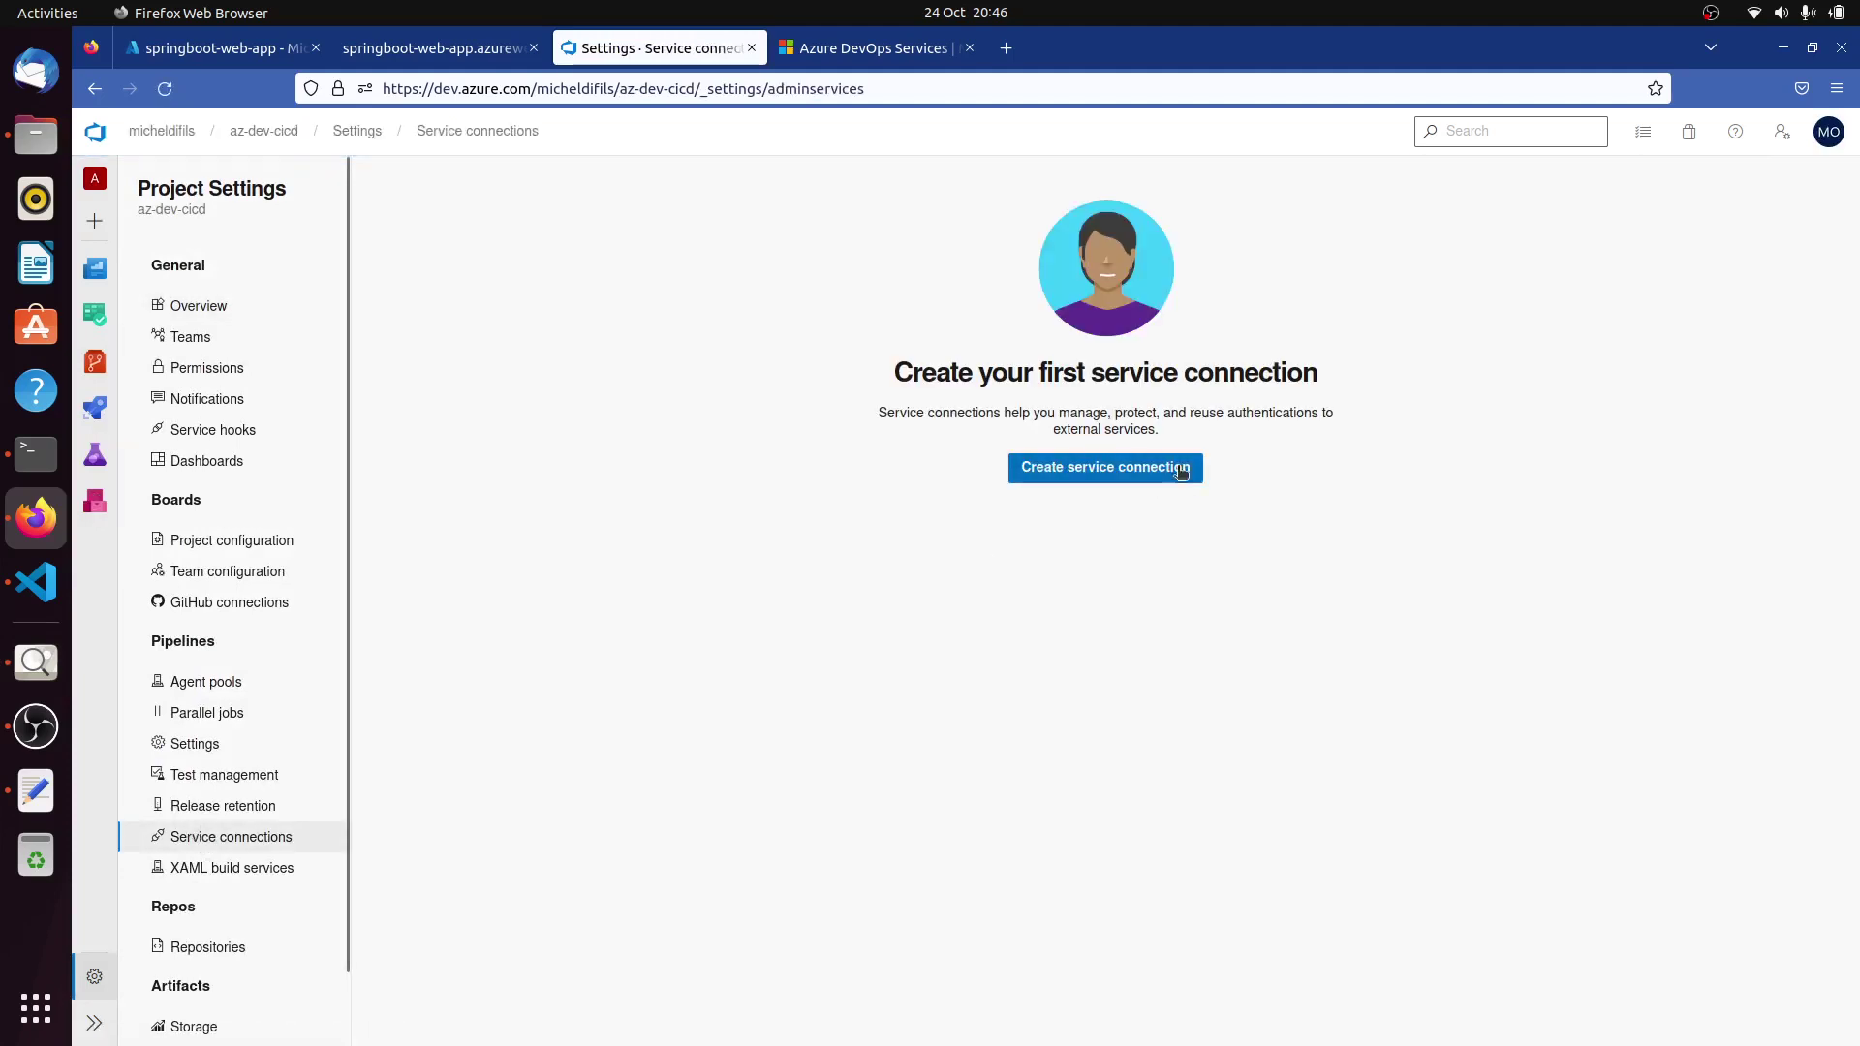
left_click(1171, 465)
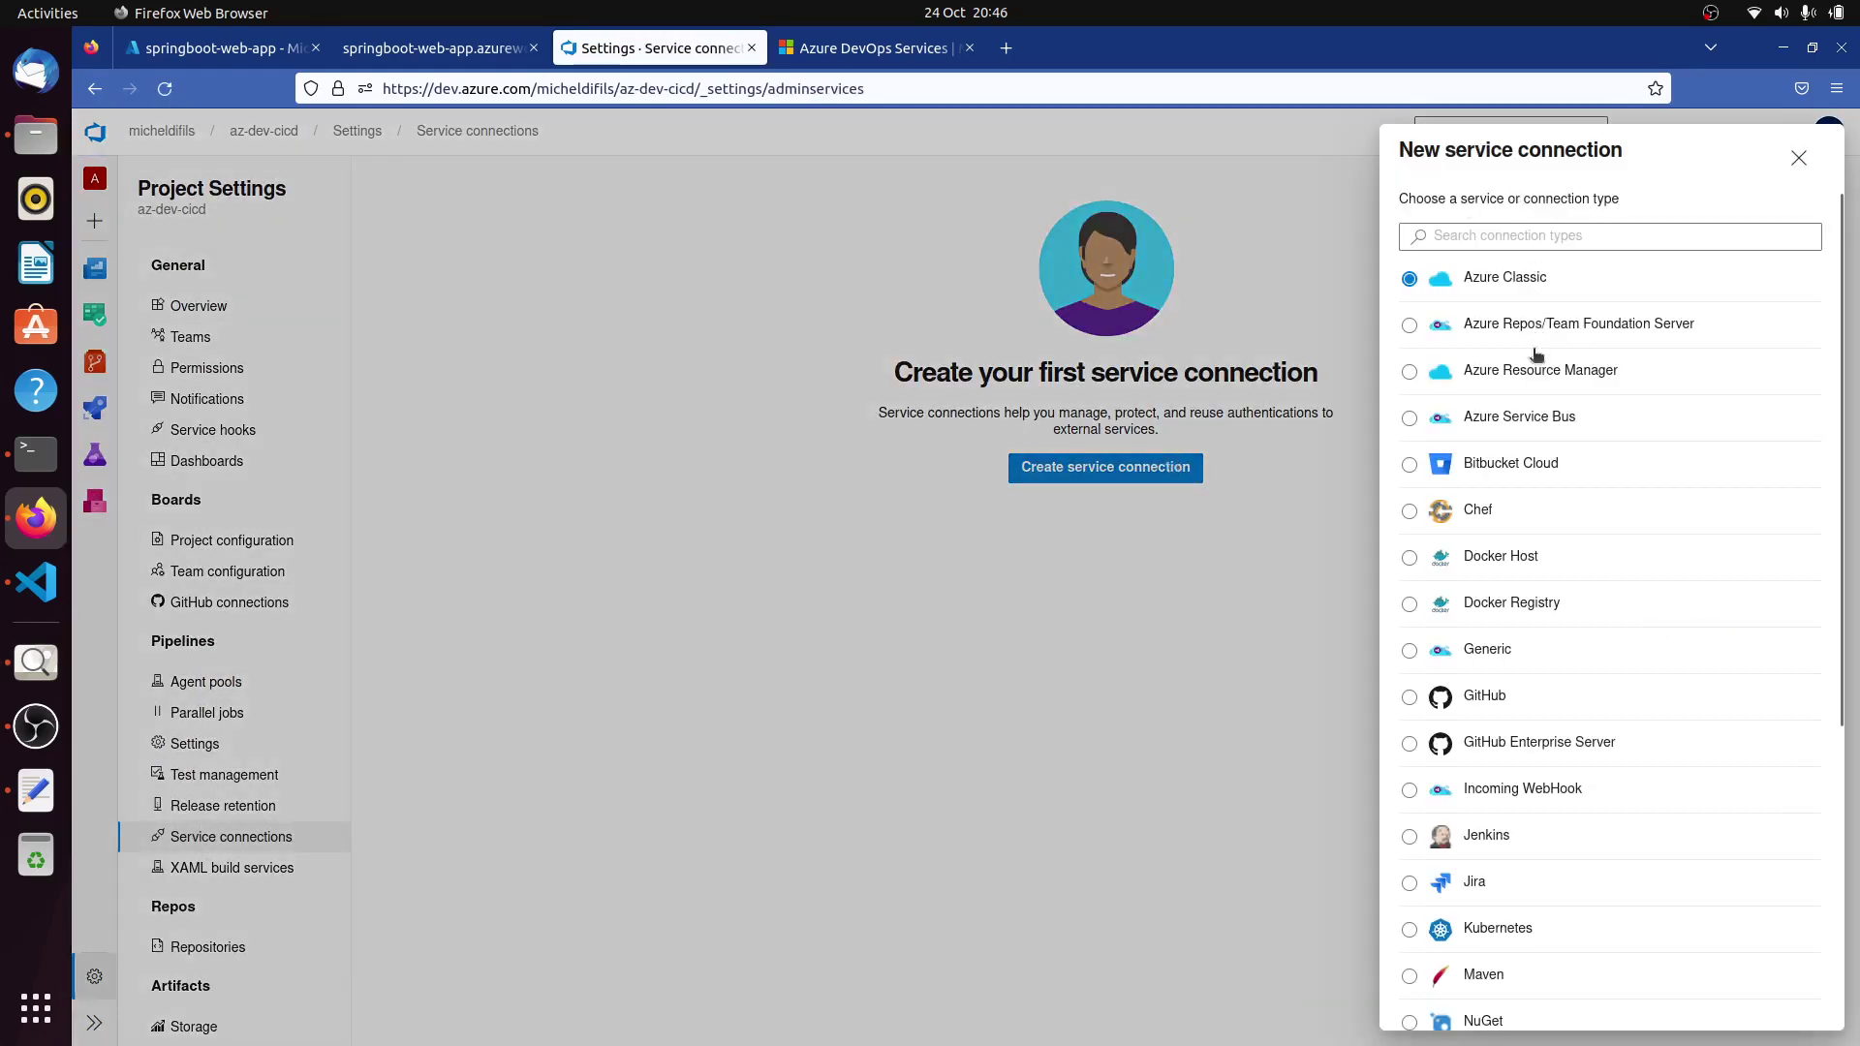
Choose the Docker Registry connection type with Azure Container Registry as the registry type.
left_click(1410, 605)
scroll(1648, 706, "down", 5)
left_click(1791, 998)
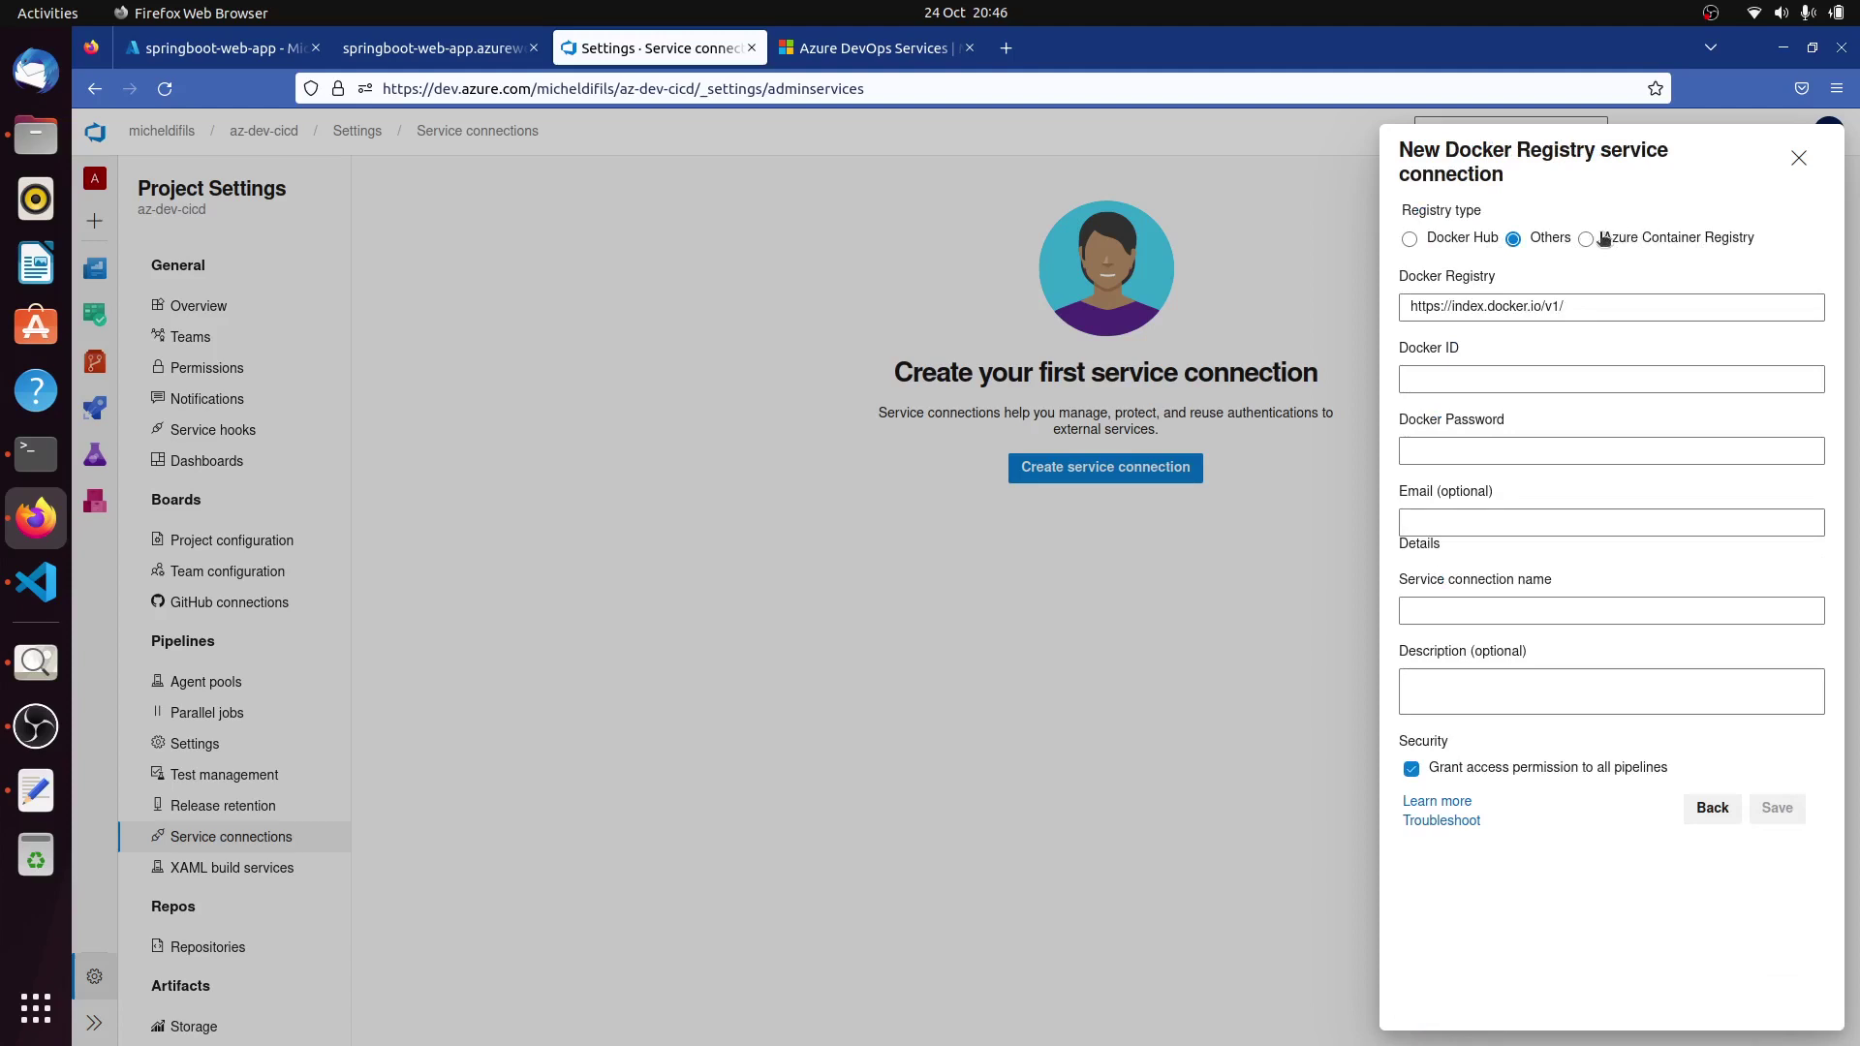
left_click(1586, 238)
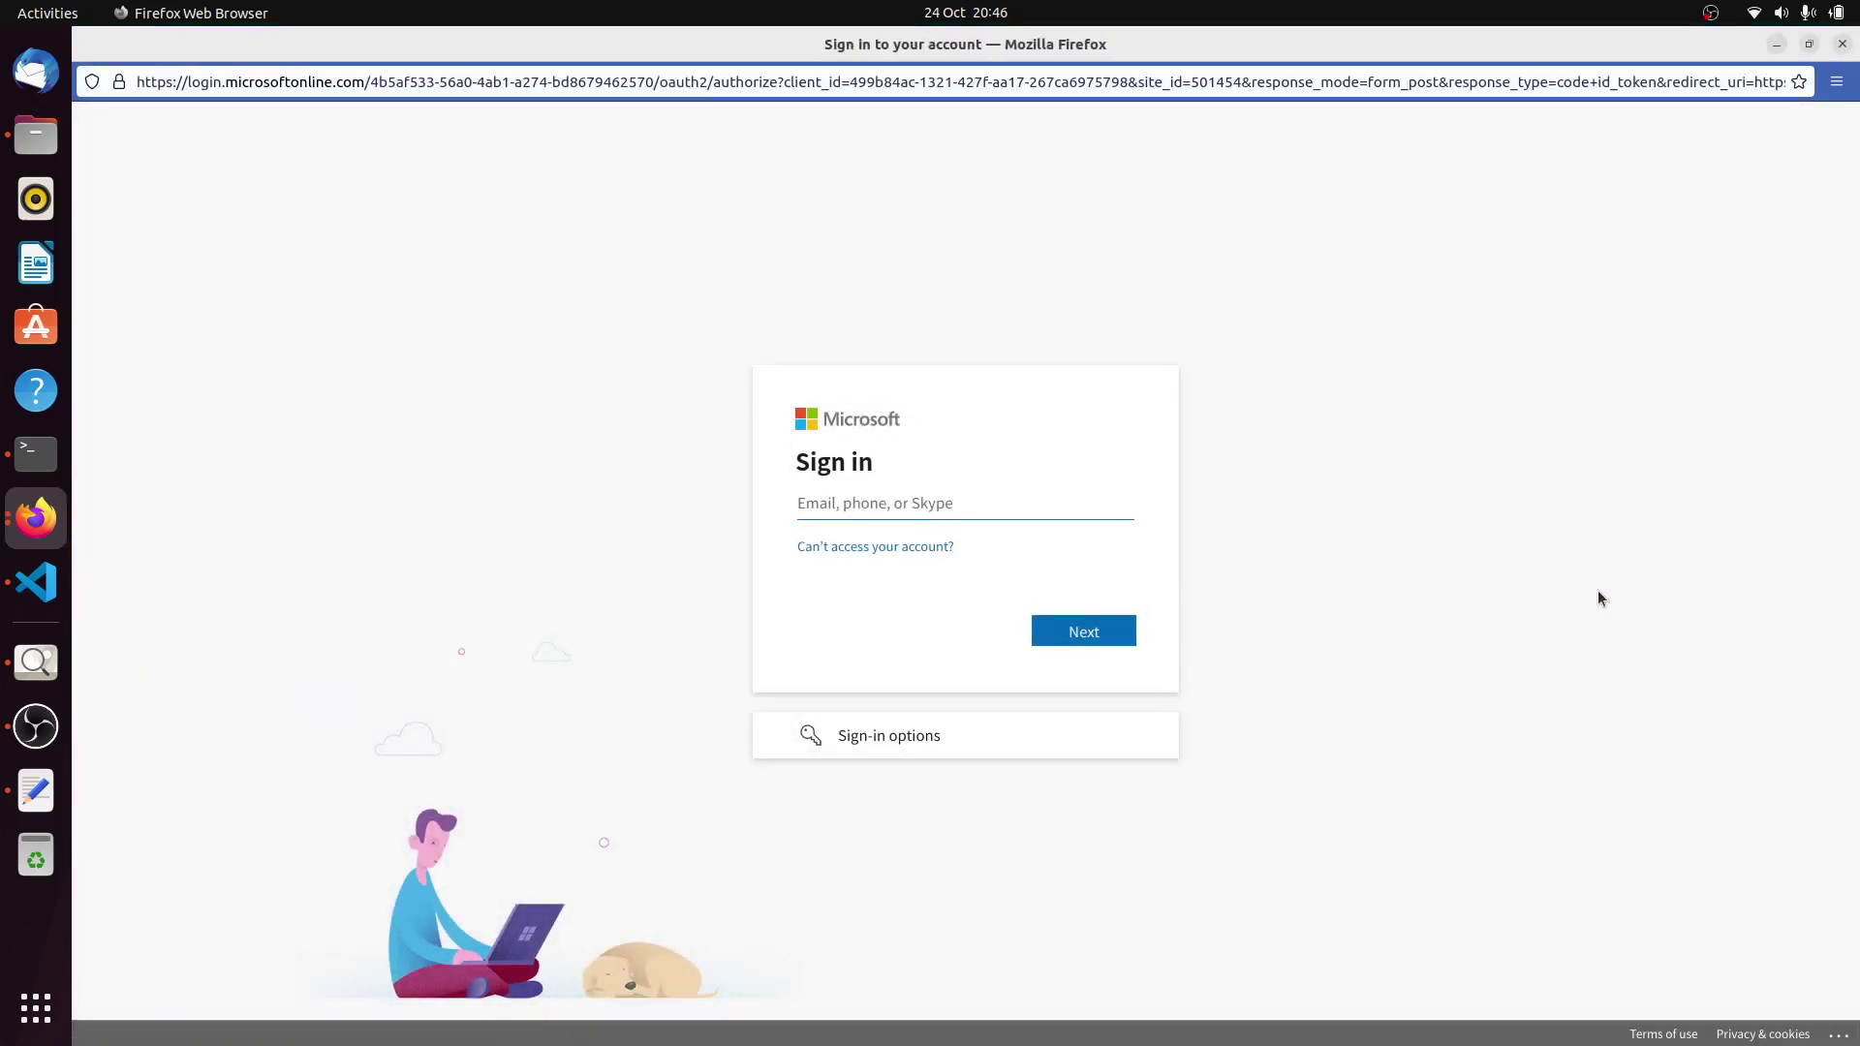
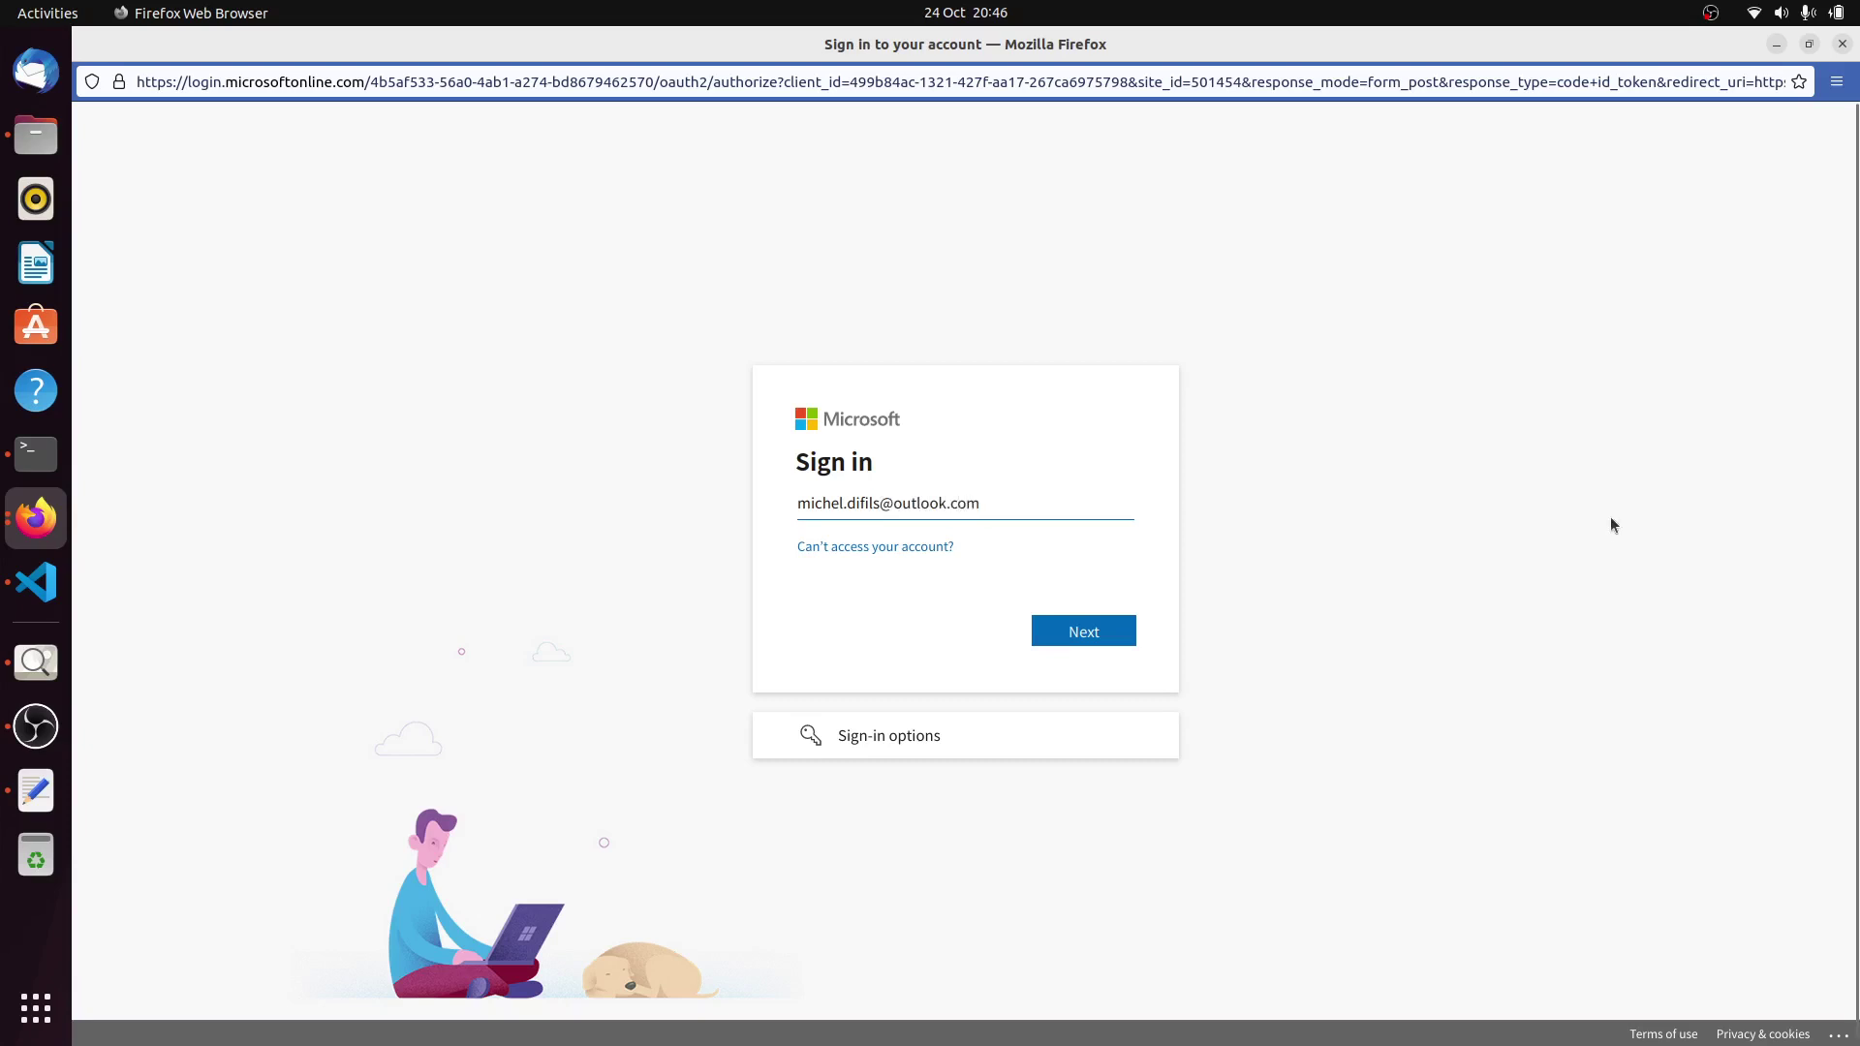
Sign in with the Microsoft account e-mail and password, declining to save the login.
left_click(1086, 634)
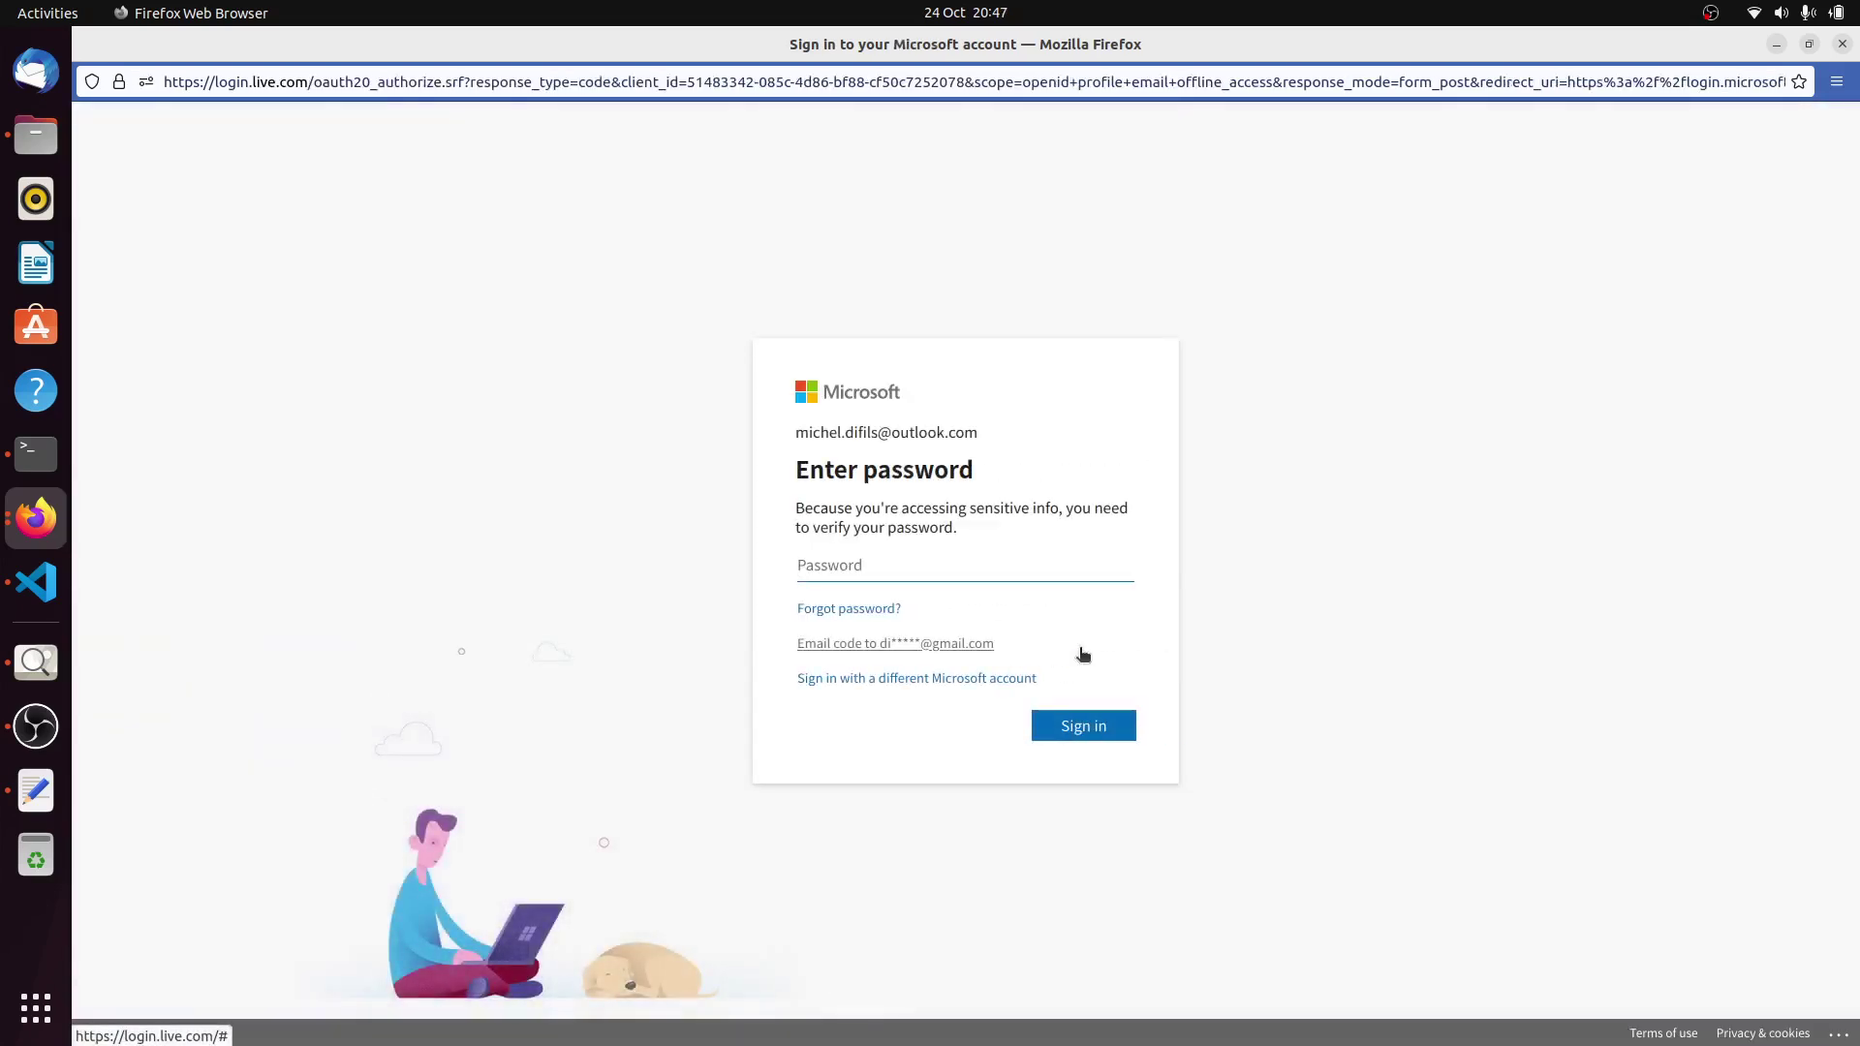
type("••••••")
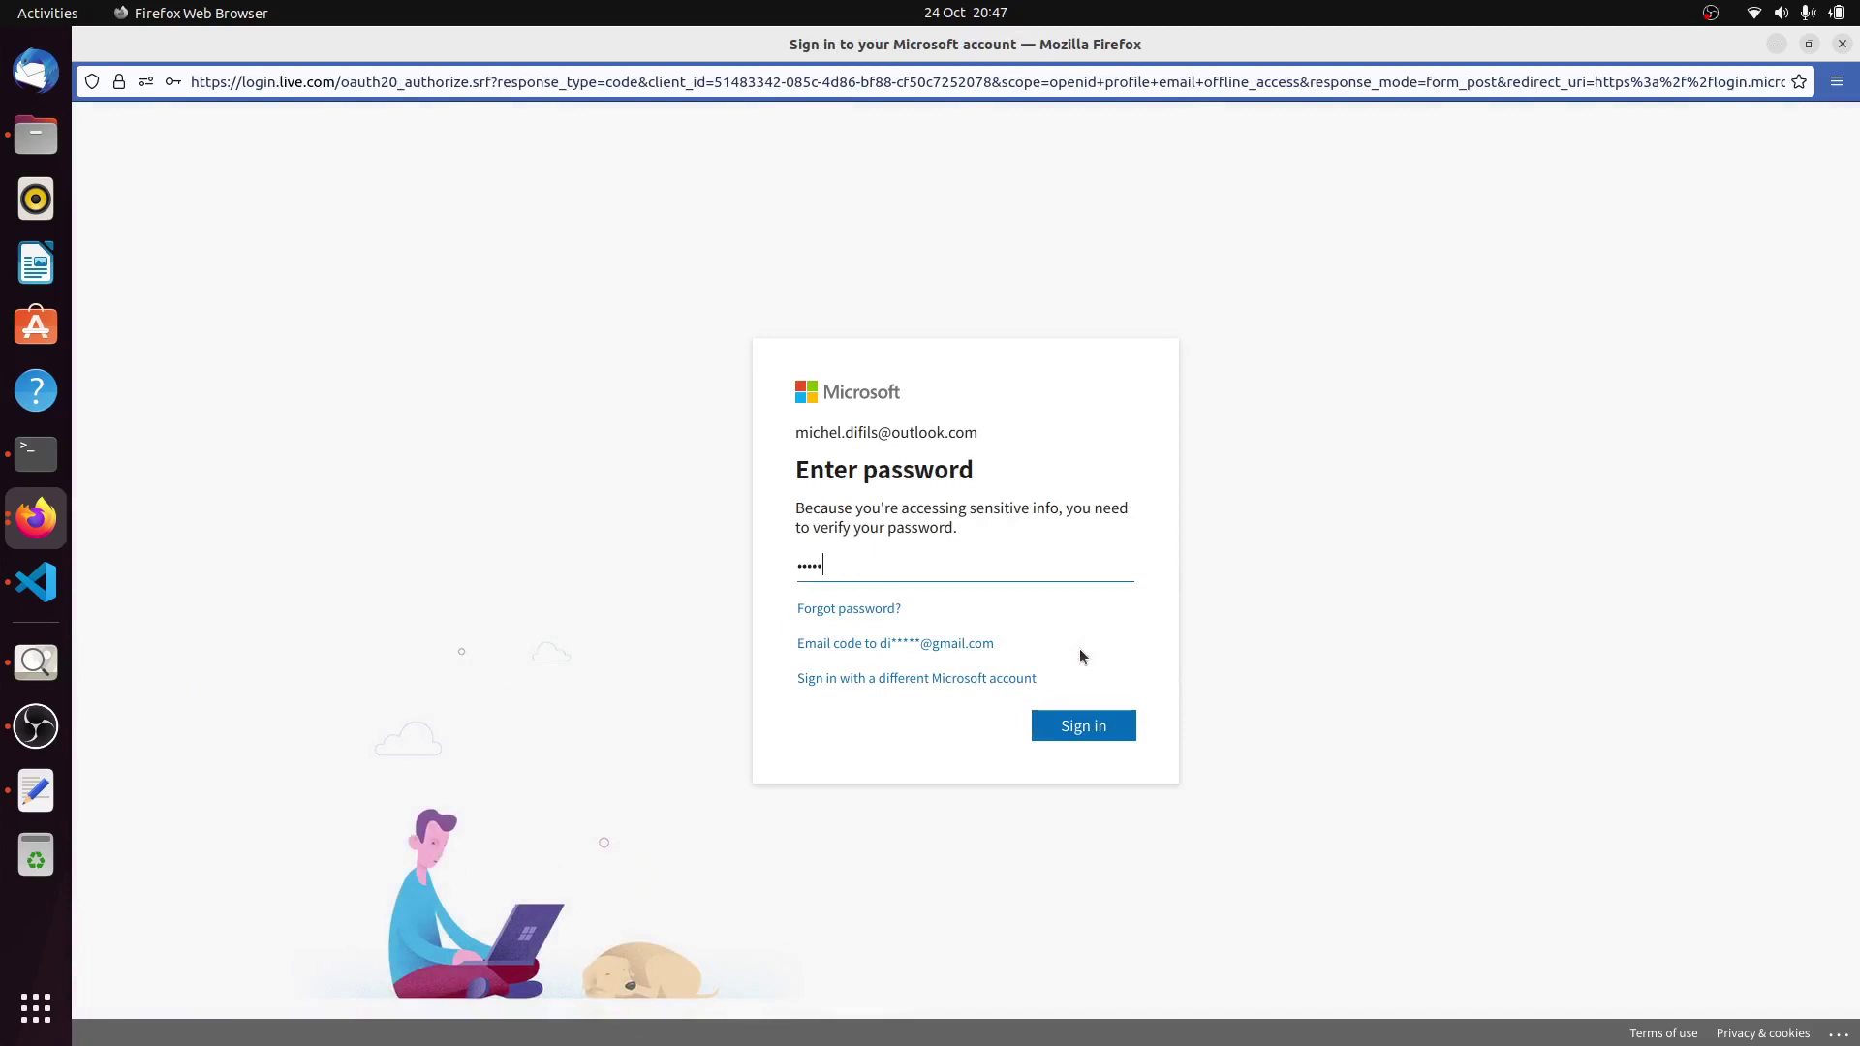
type("••••••••••••")
key("BackSpace")
key("BackSpace")
key("BackSpace")
key("BackSpace")
key("BackSpace")
key("BackSpace")
key("BackSpace")
key("BackSpace")
key("BackSpace")
key("BackSpace")
key("BackSpace")
key("BackSpace")
key("BackSpace")
key("BackSpace")
key("BackSpace")
key("BackSpace")
key("BackSpace")
key("BackSpace")
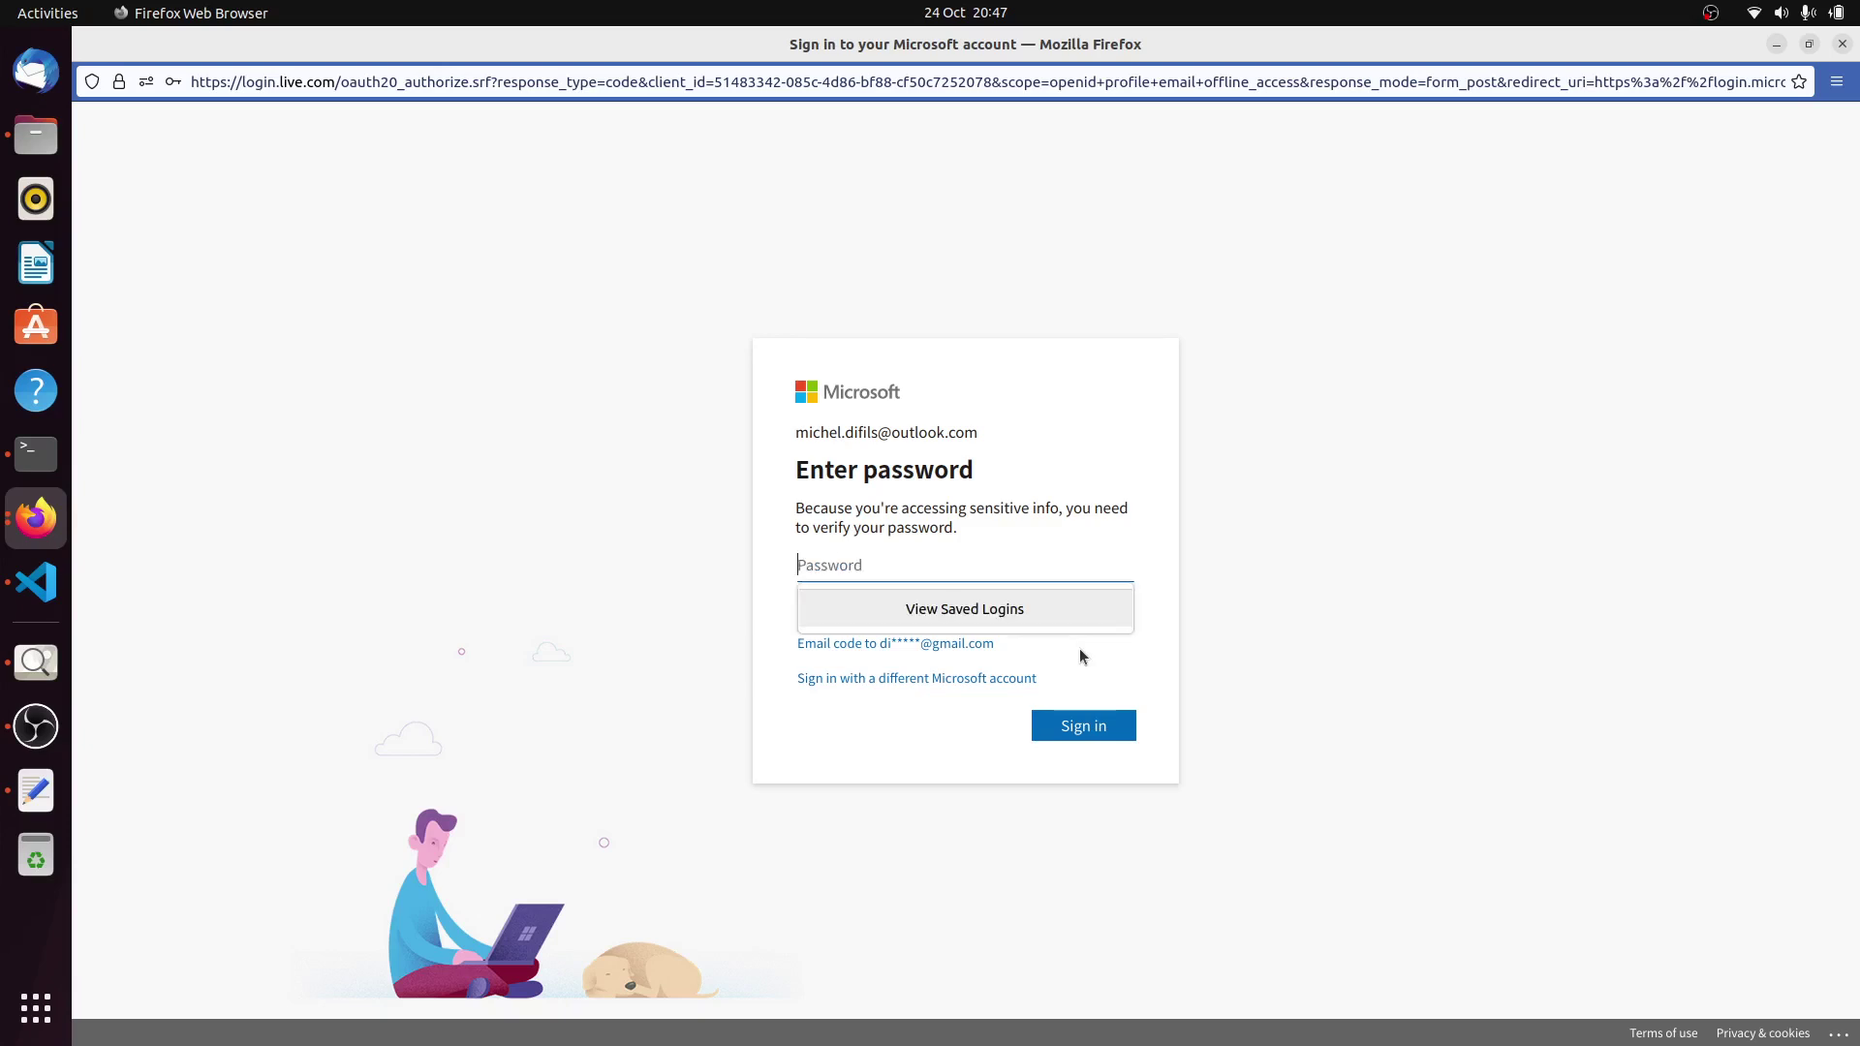
type("•")
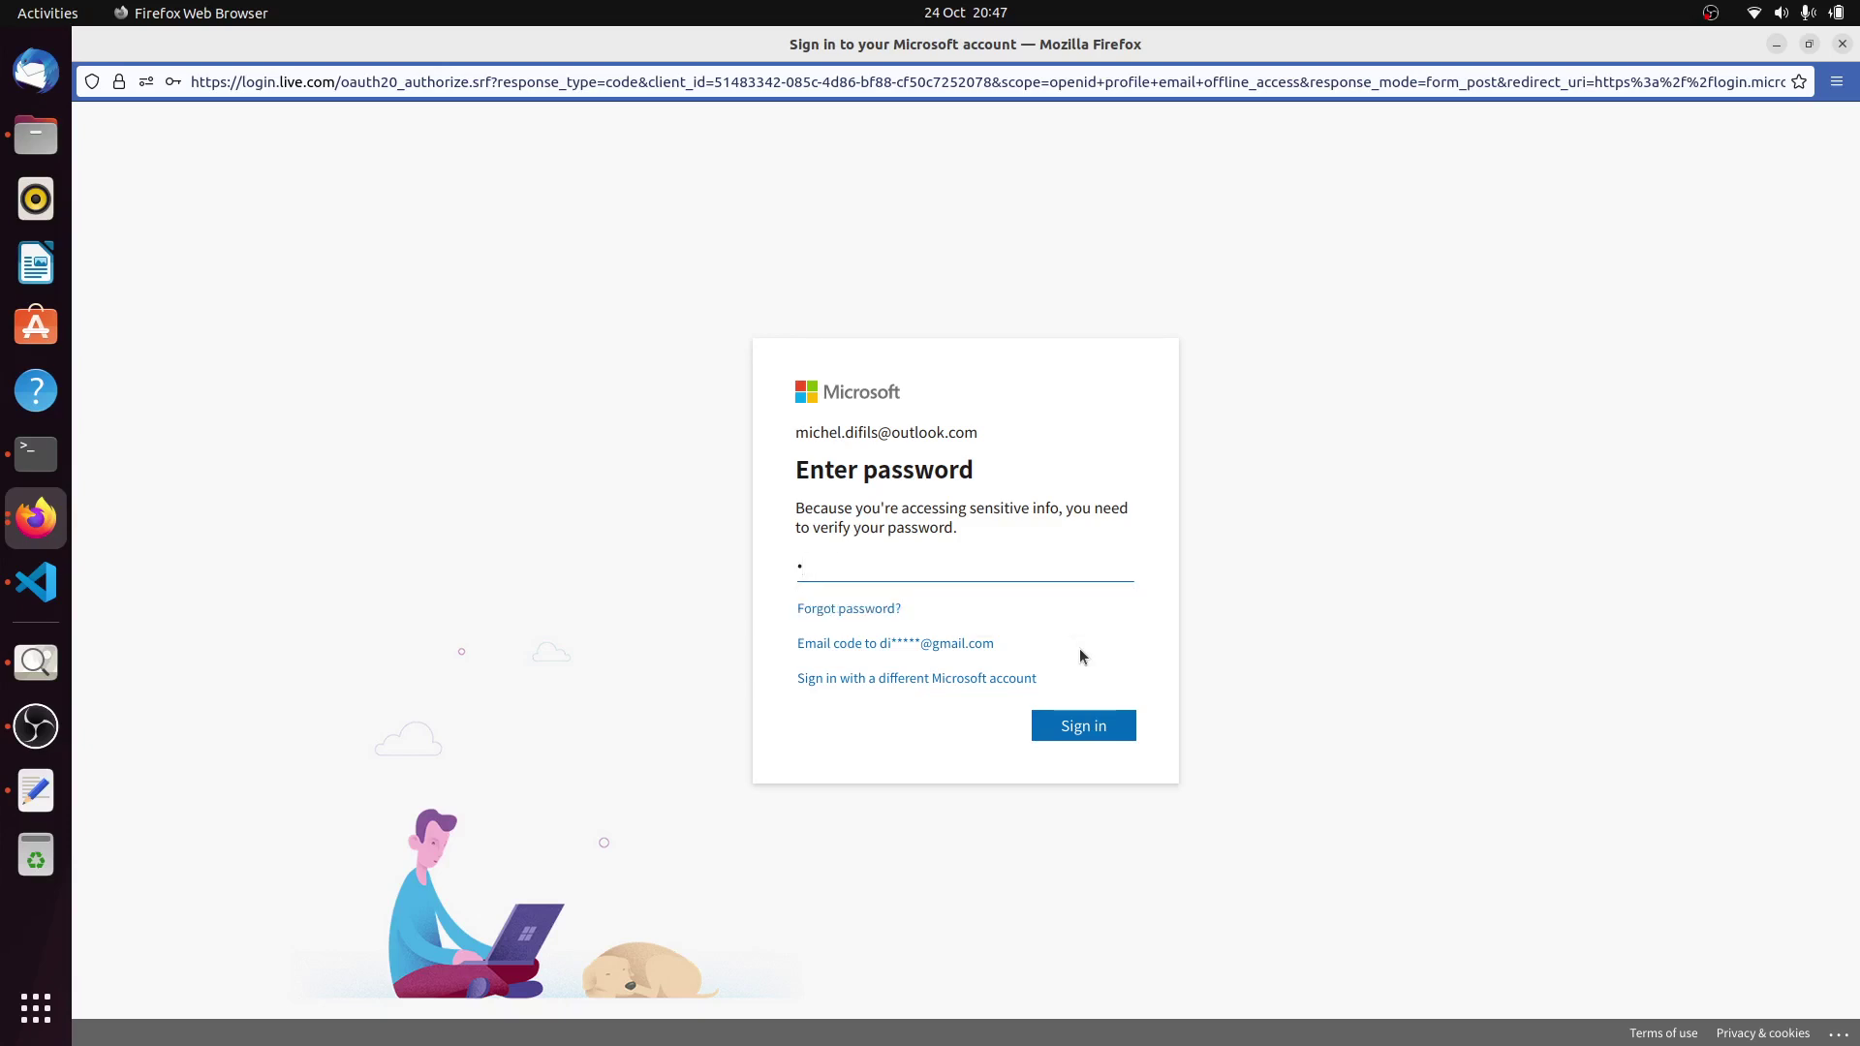
type("•••••••••••••••")
left_click(1098, 729)
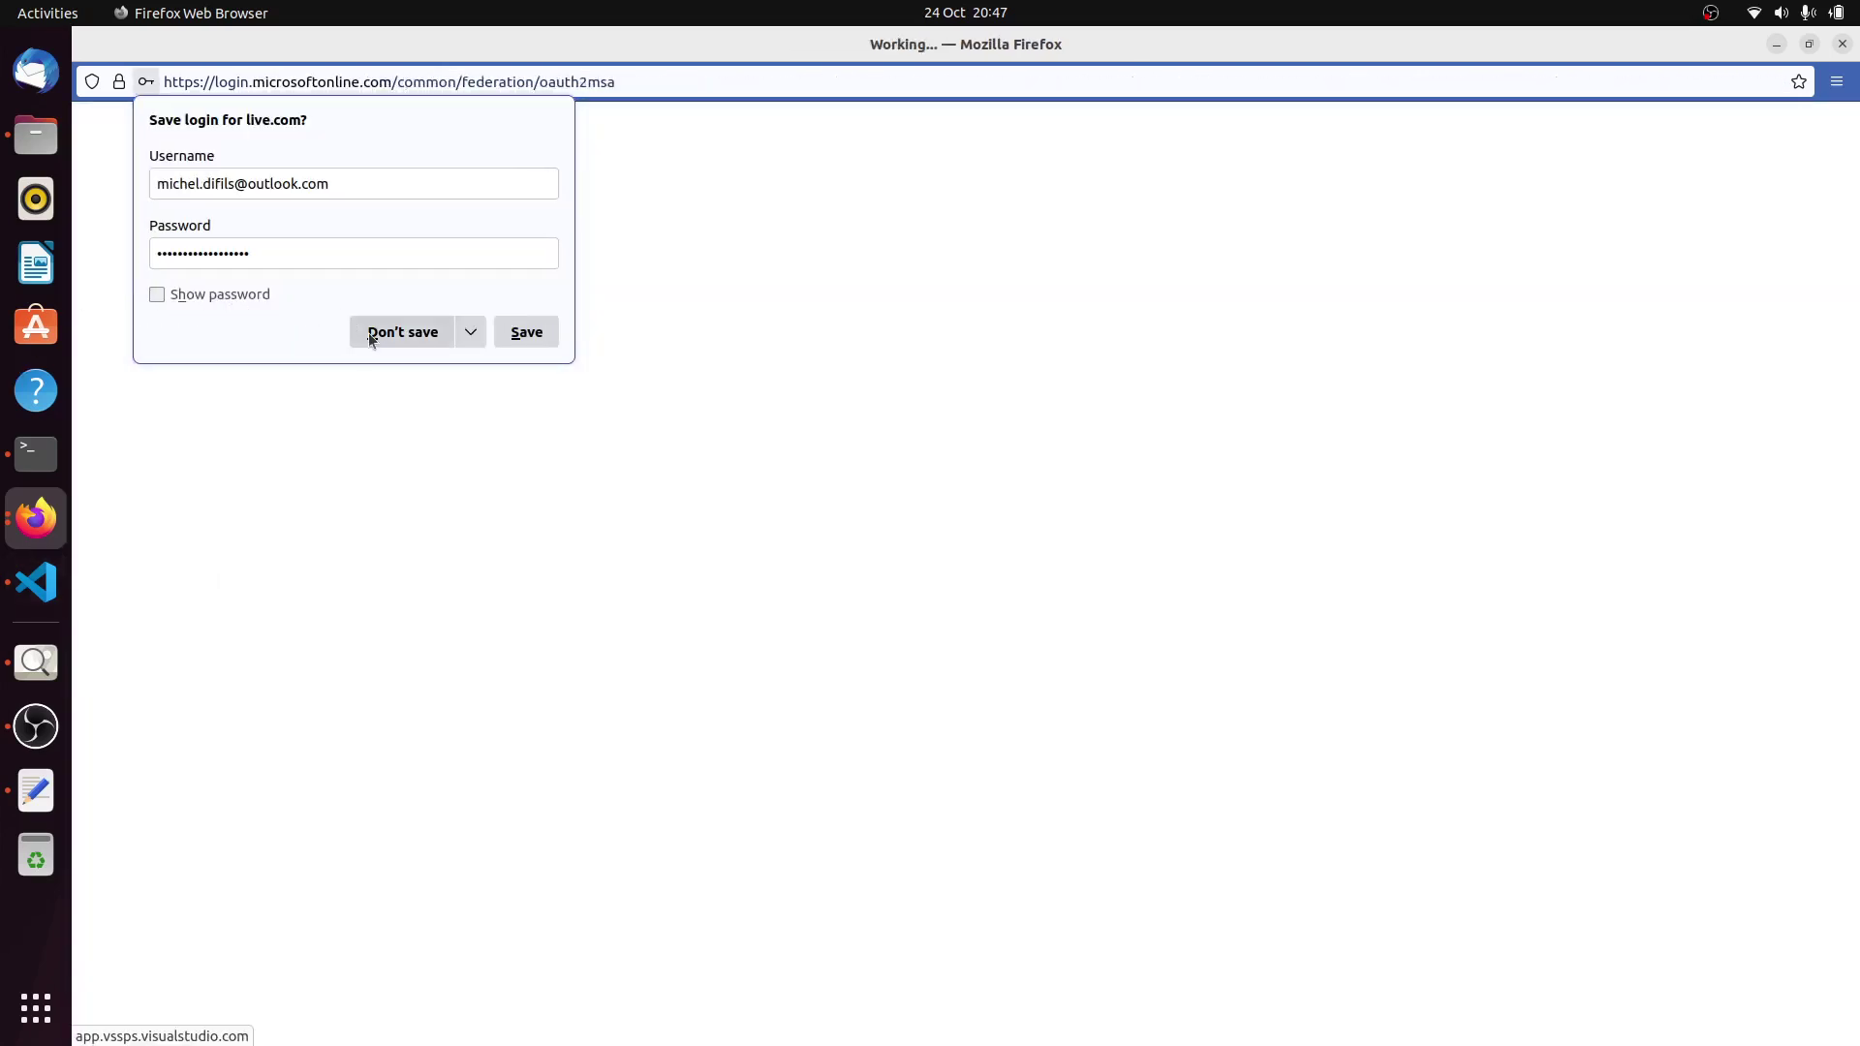
left_click(381, 334)
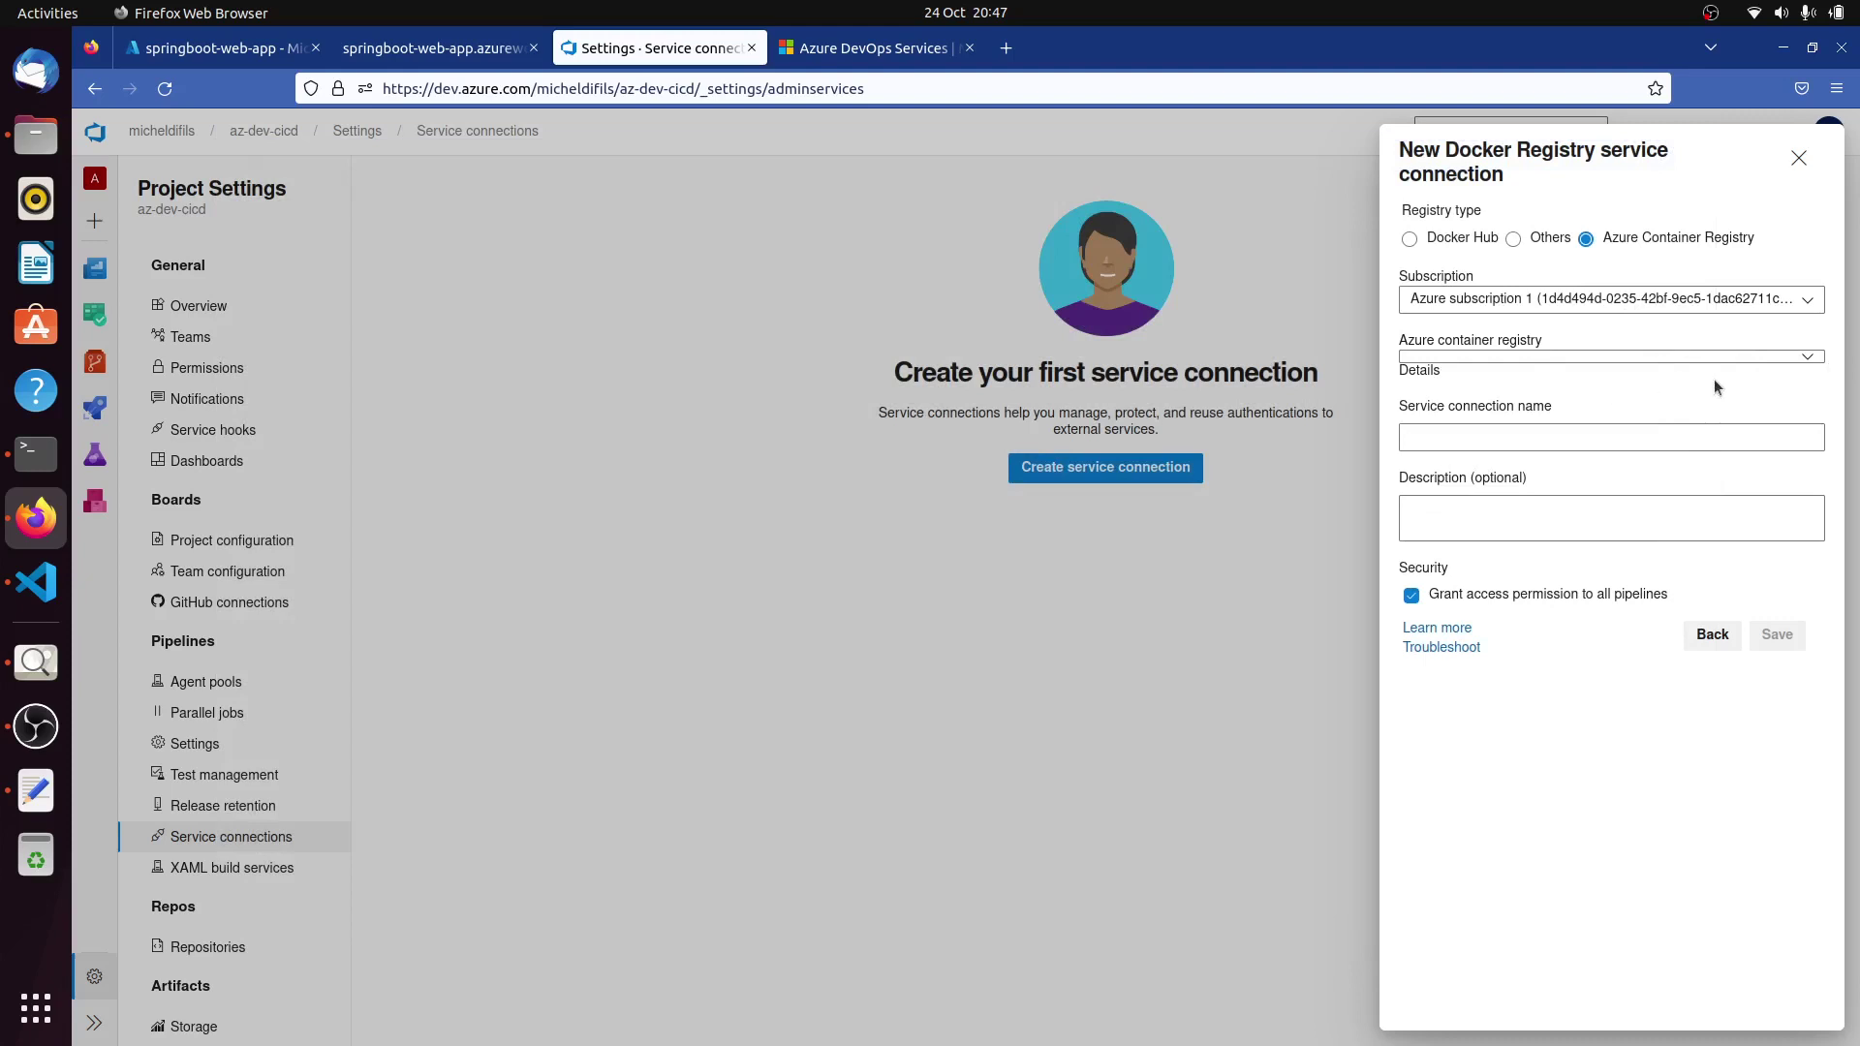
Select registry registryinaz, name the connection acr_service_connexion, and save it.
left_click(1808, 358)
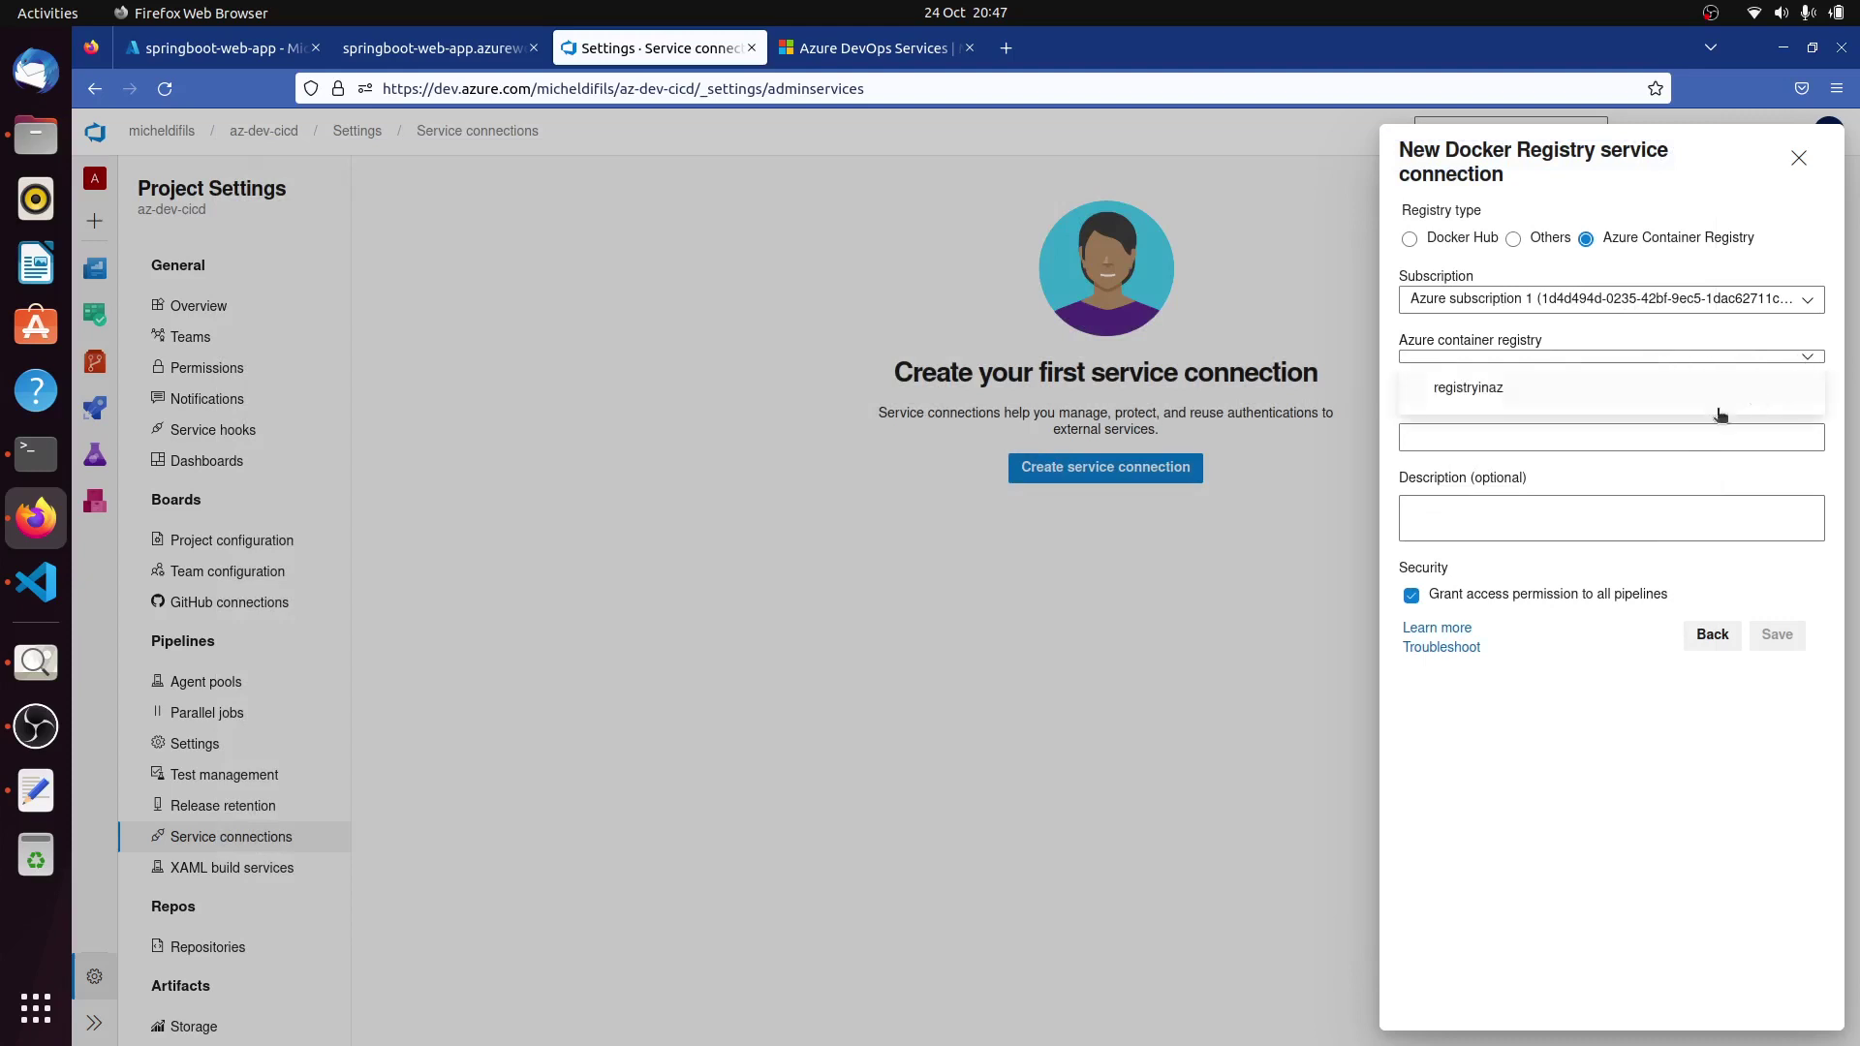
left_click(1472, 390)
left_click(1504, 452)
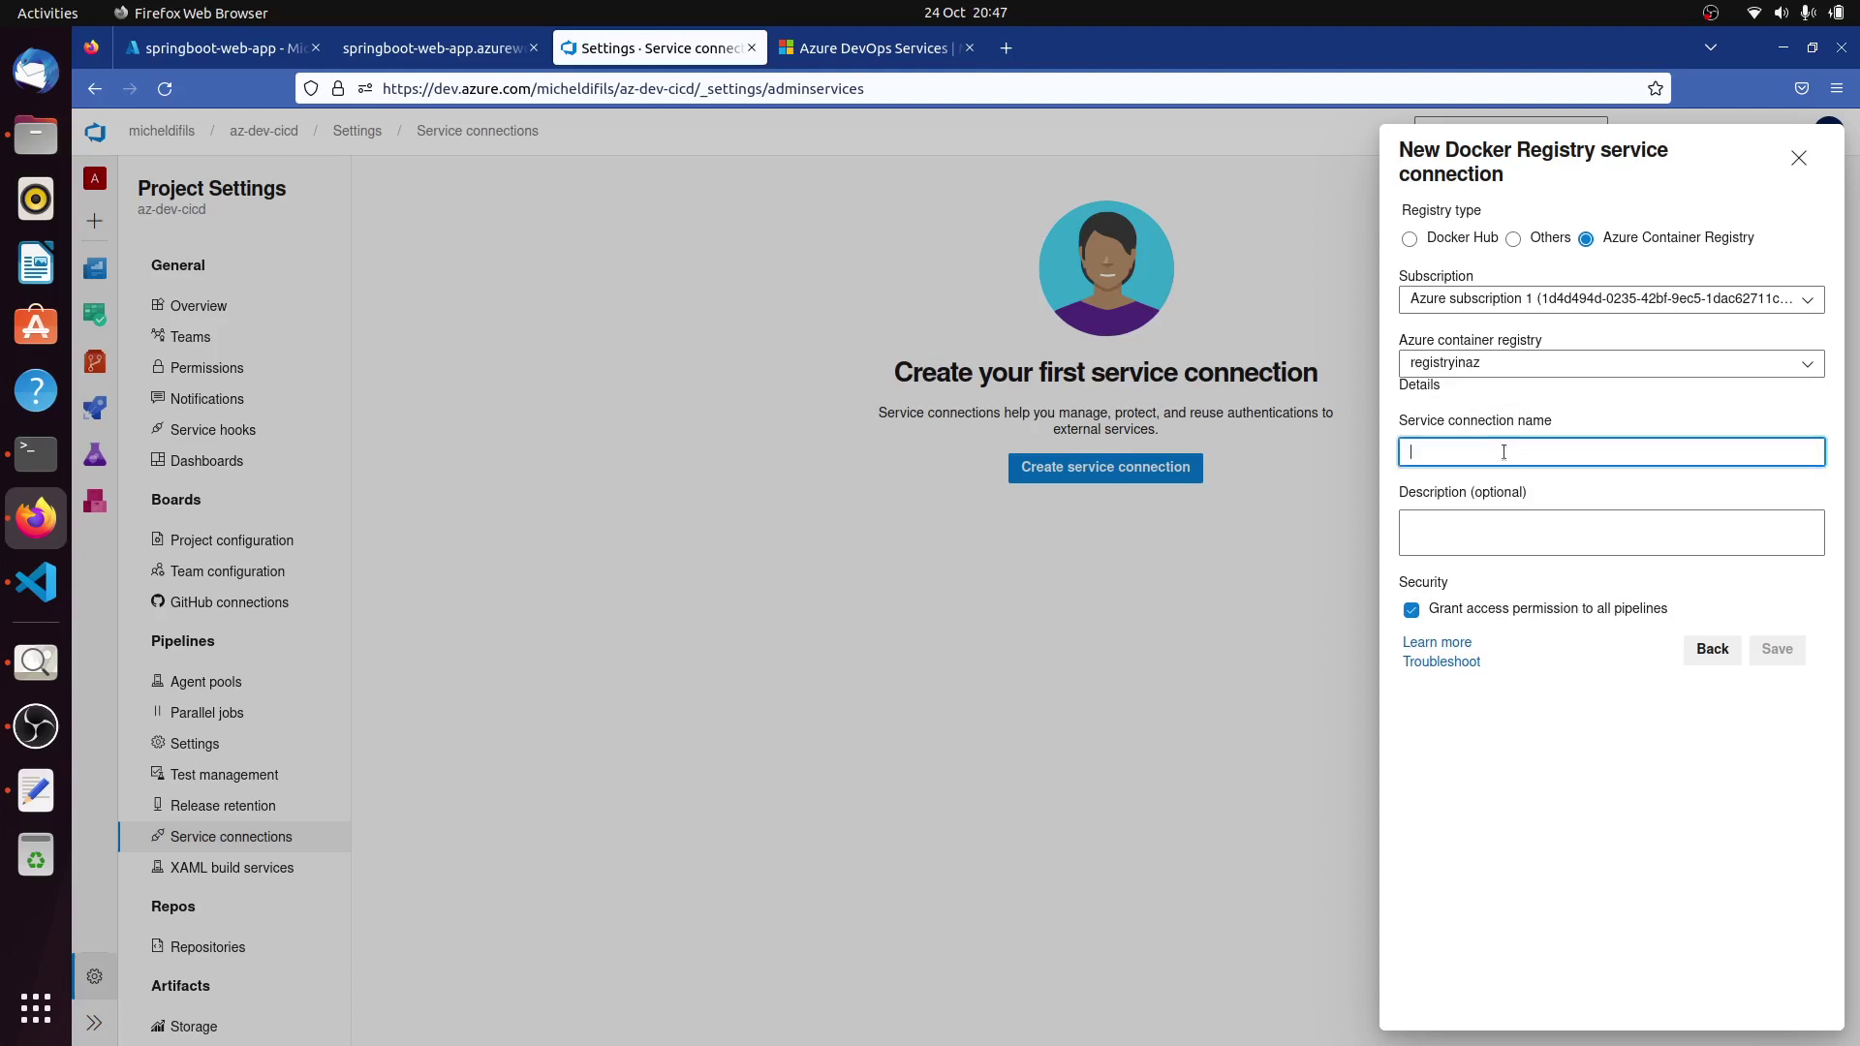
type("acr")
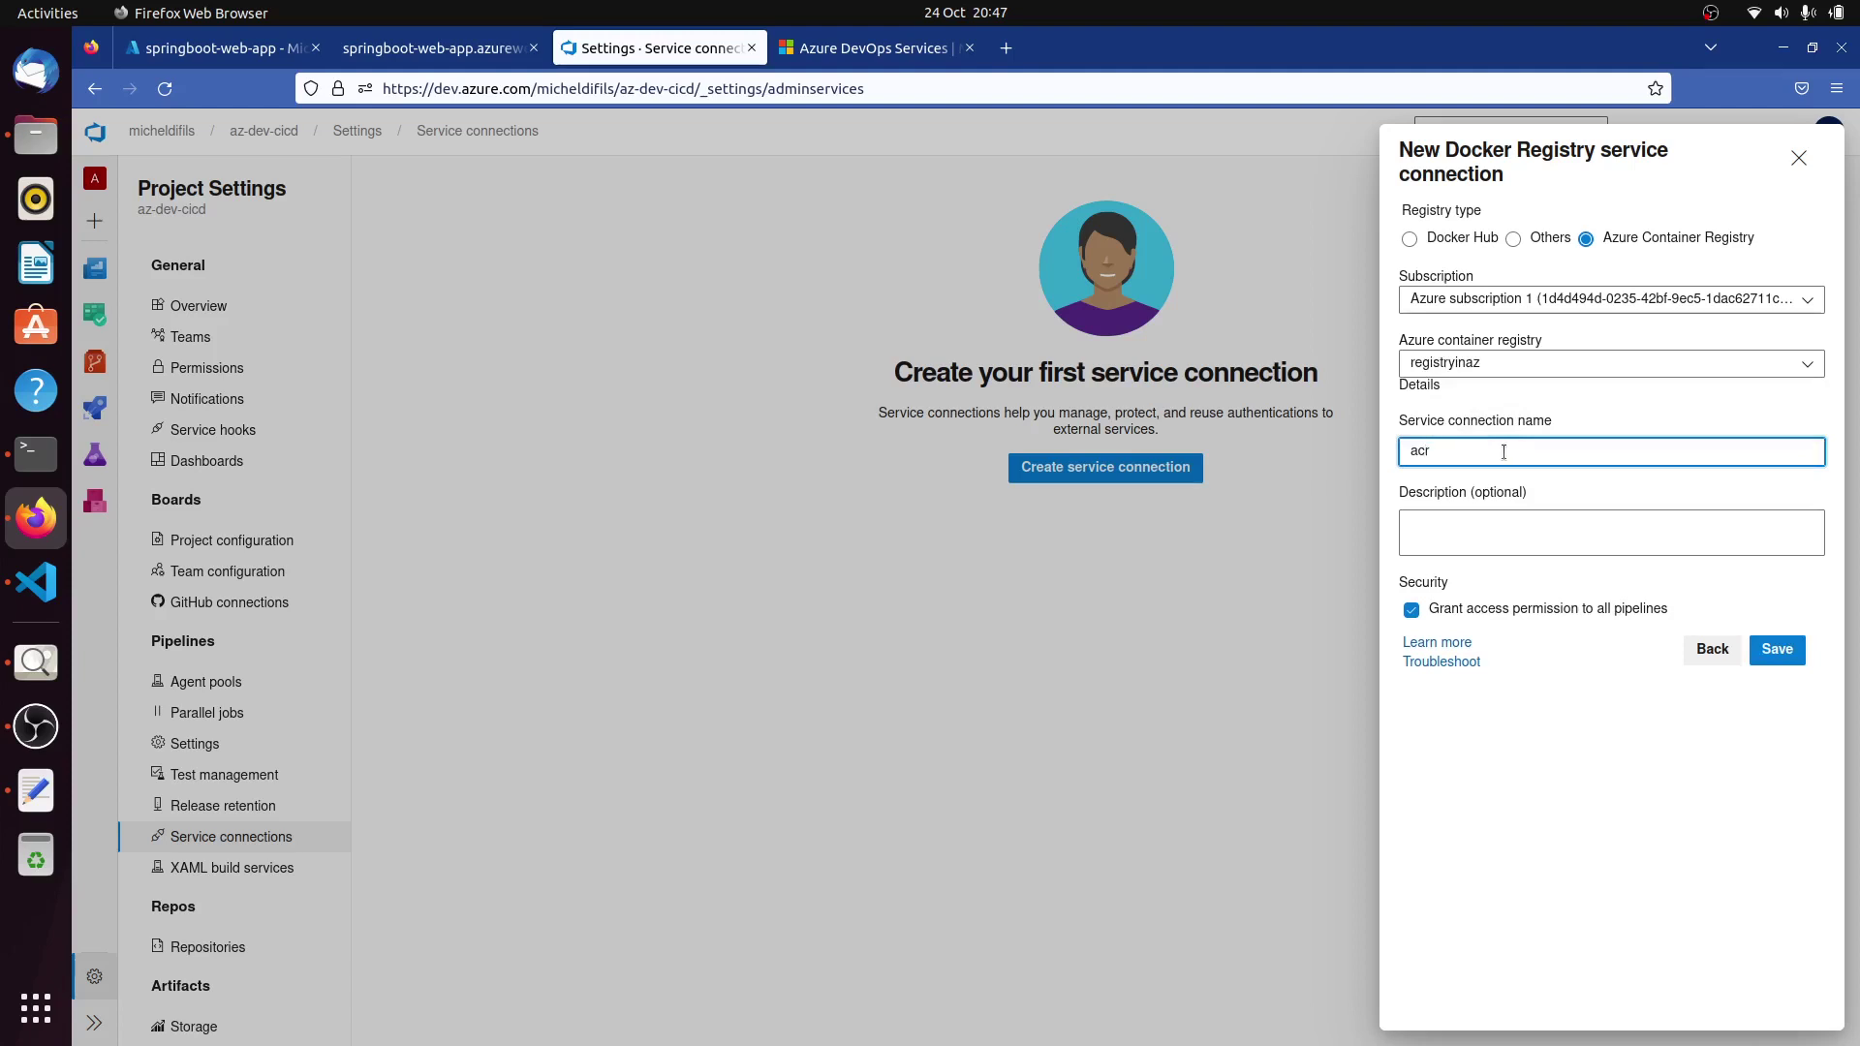
type("_service")
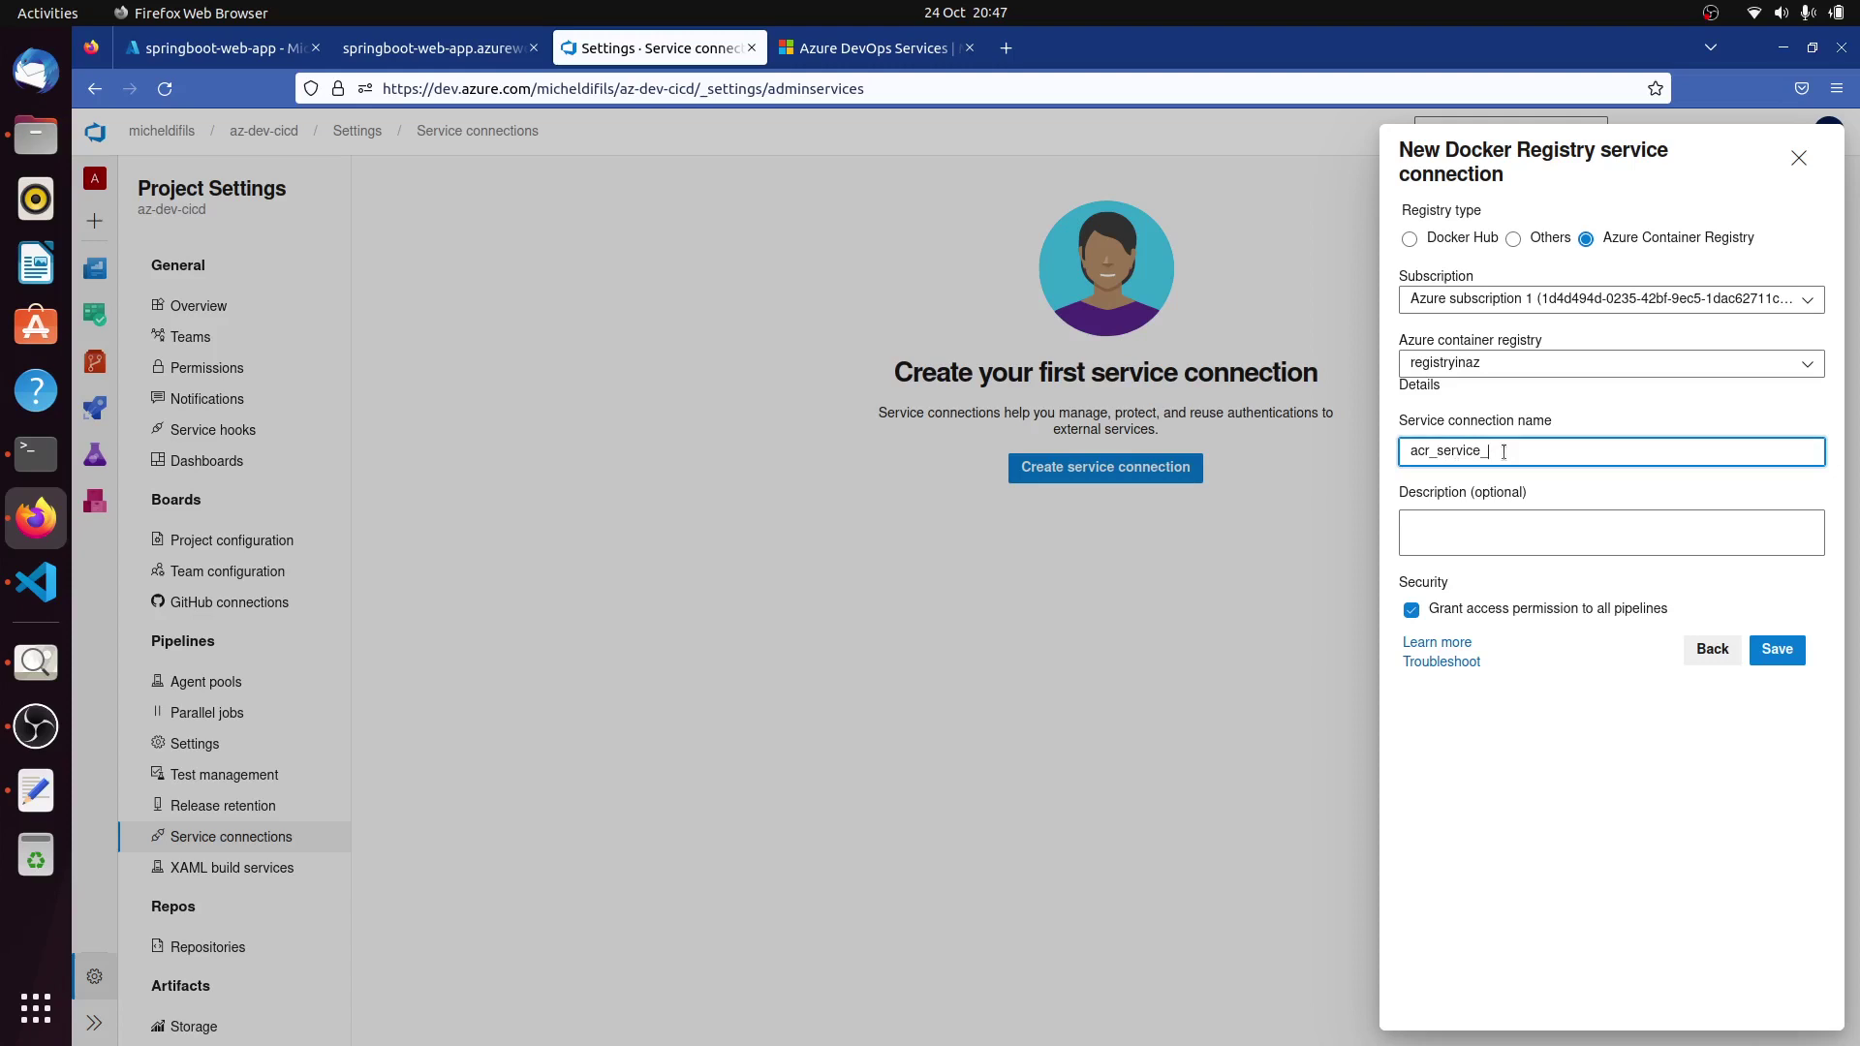
type("_connexion")
left_click(1585, 760)
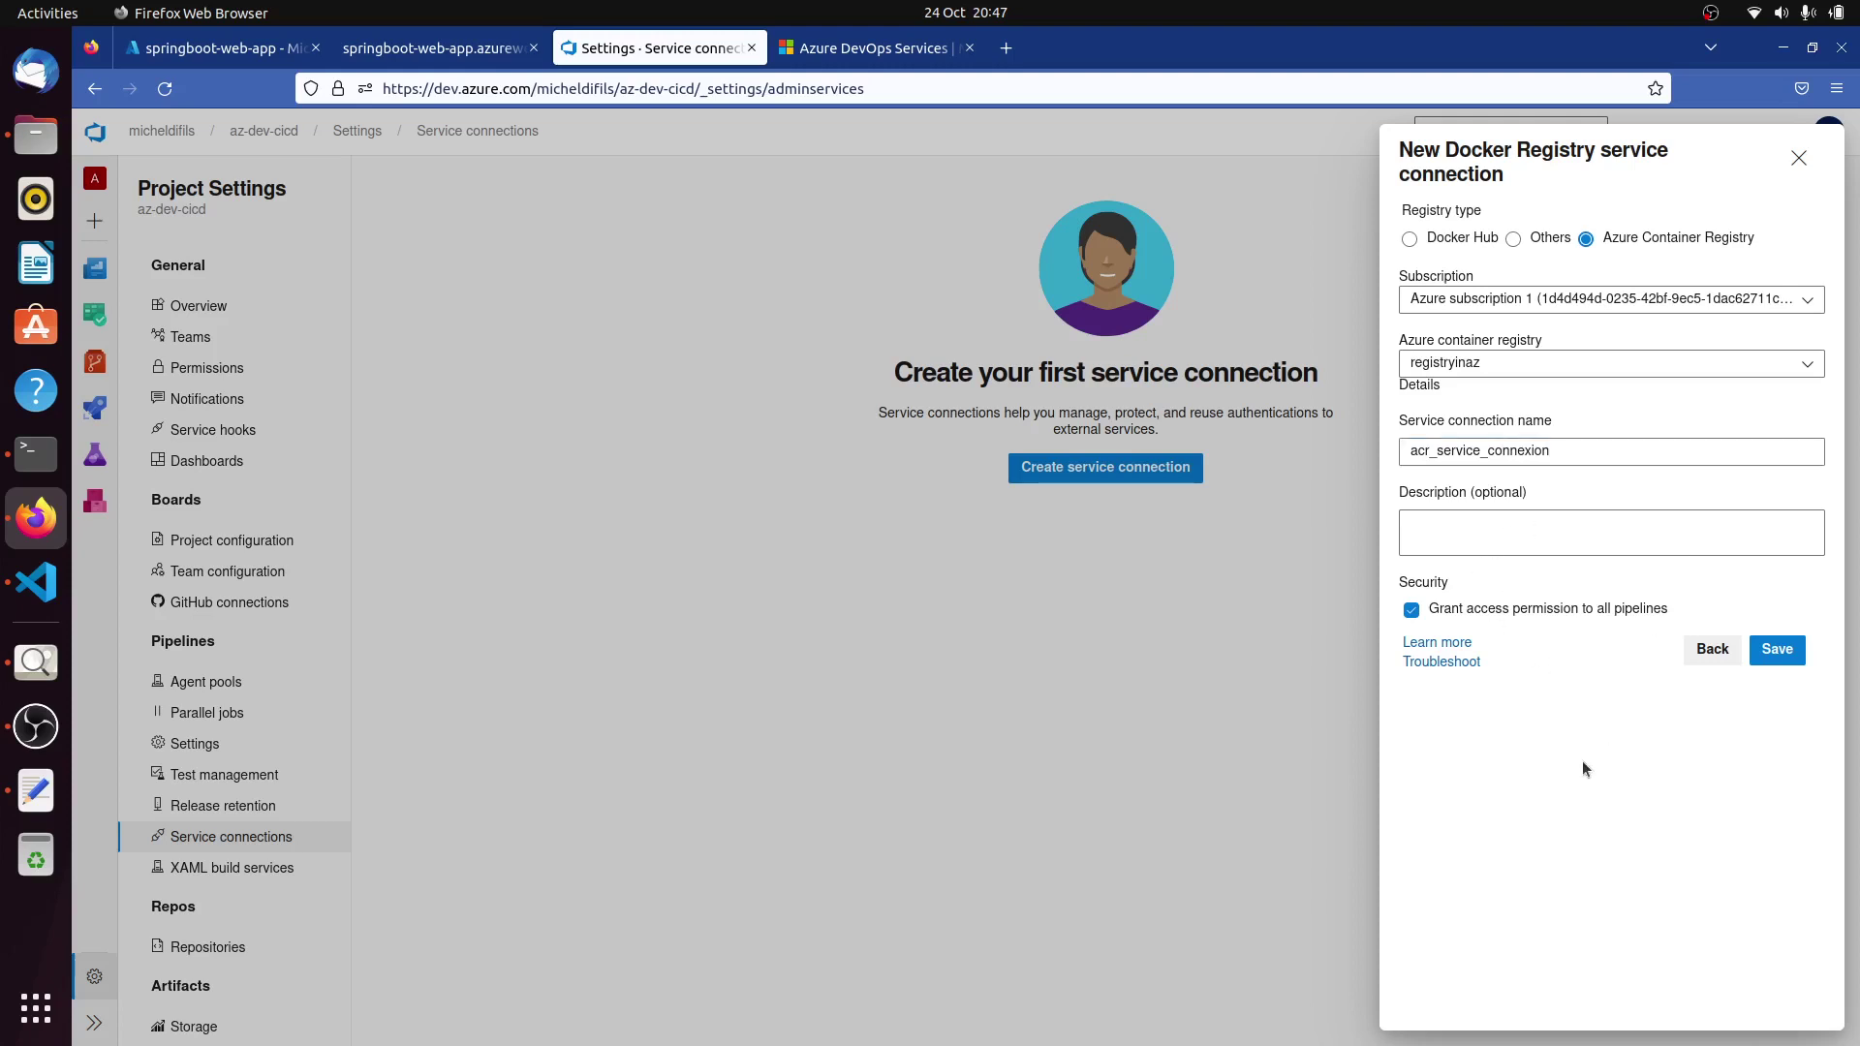
left_click(1777, 652)
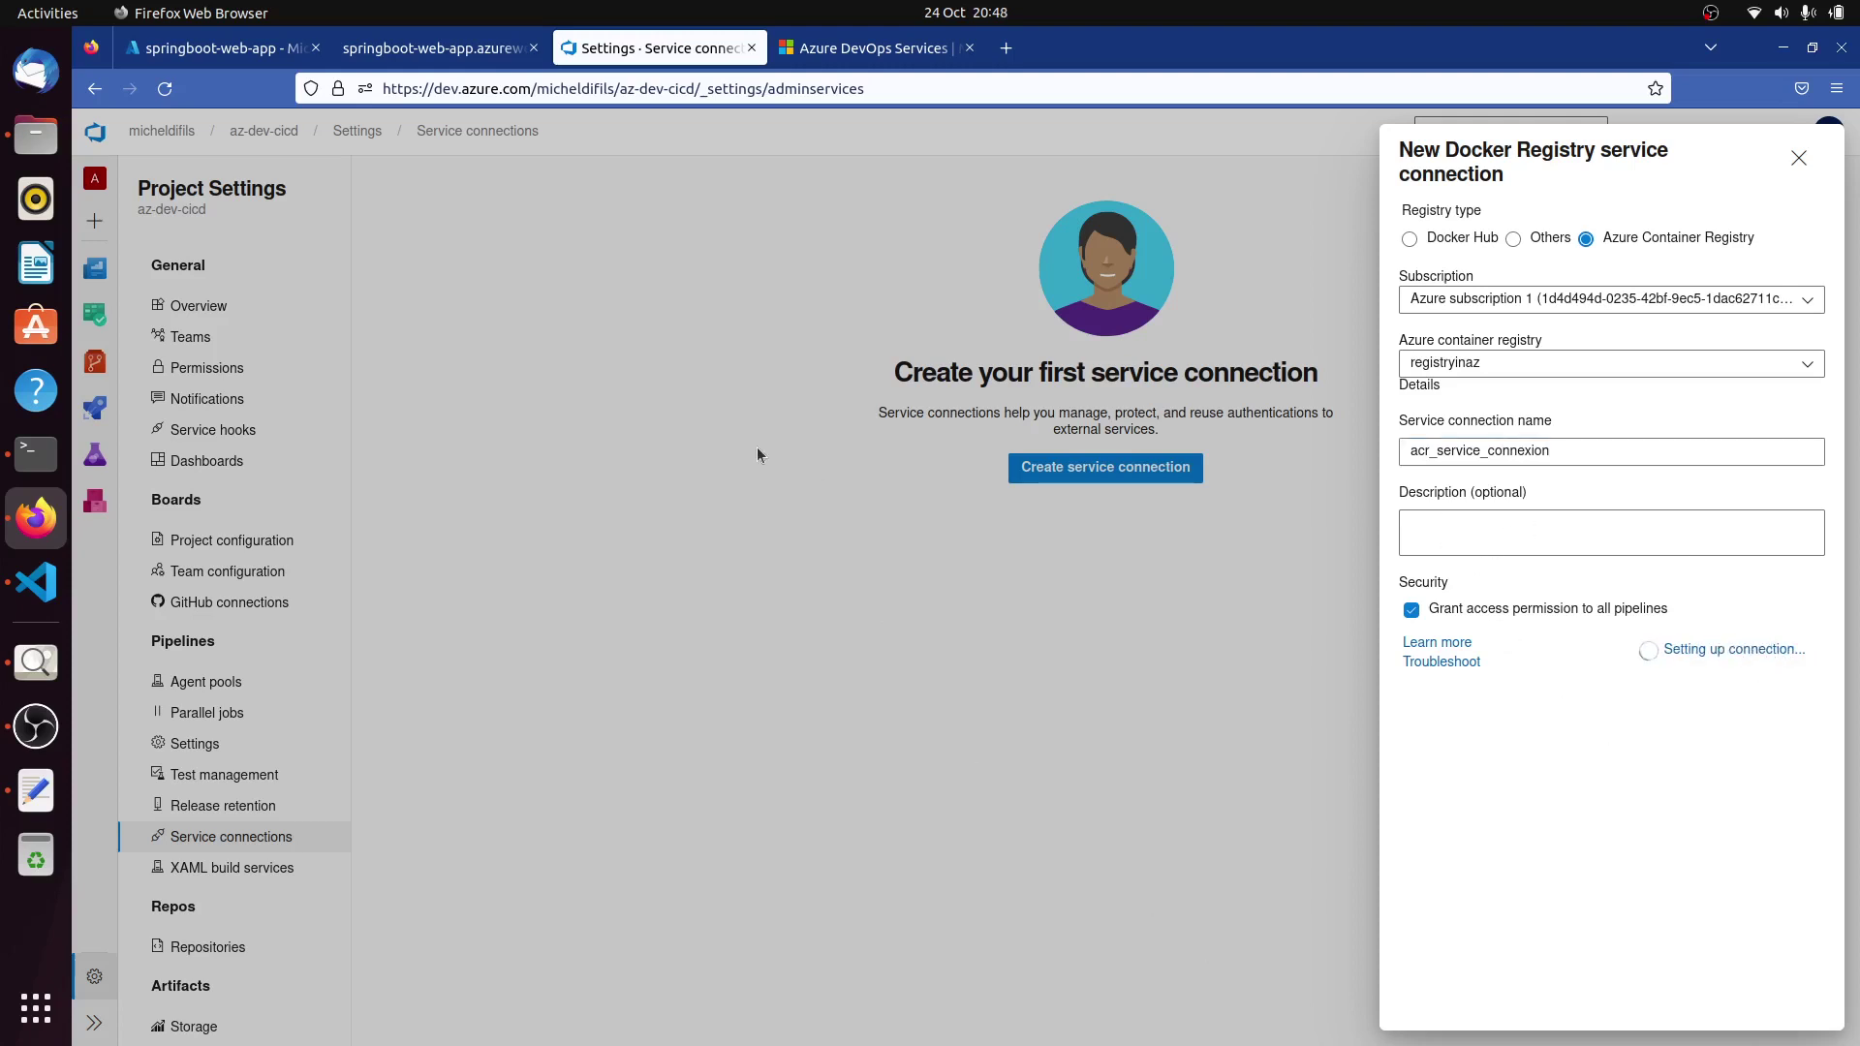
left_click(41, 586)
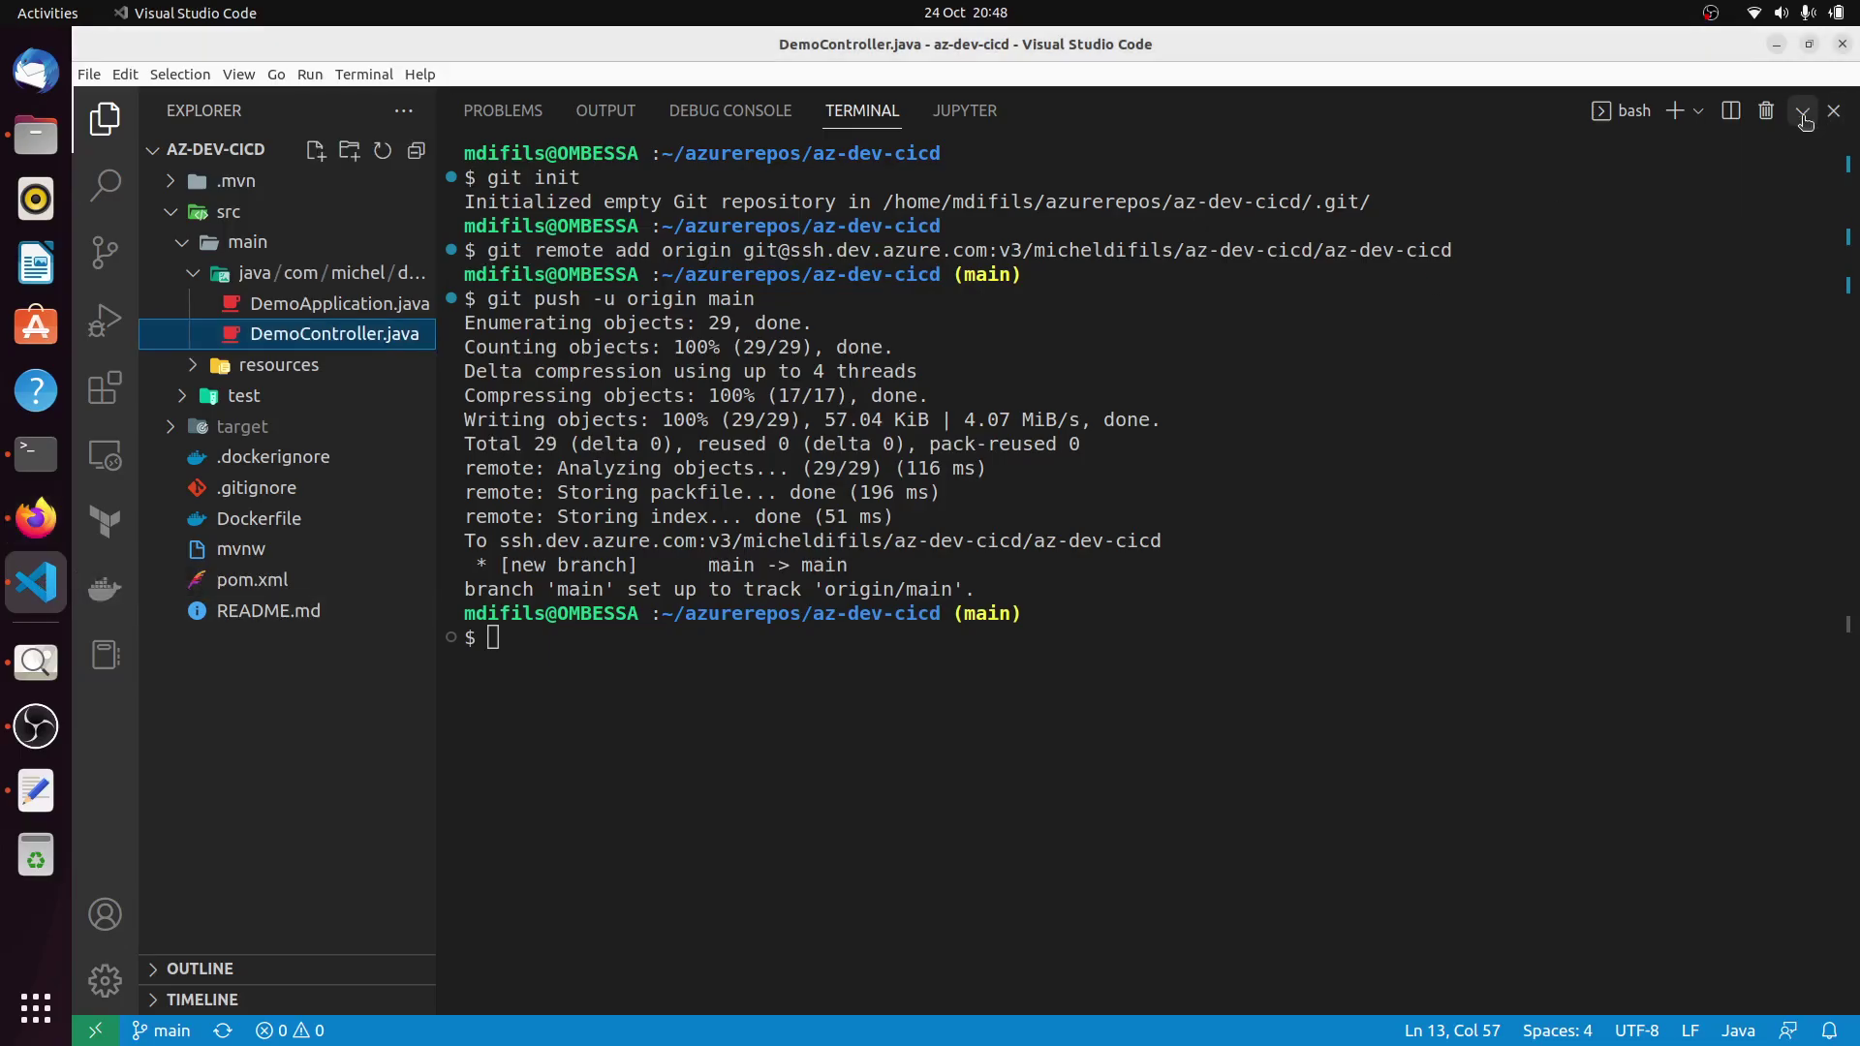
Shrink the terminal, collapse the java and src folders, and reopen the CI/CD diagram.
left_click(1802, 110)
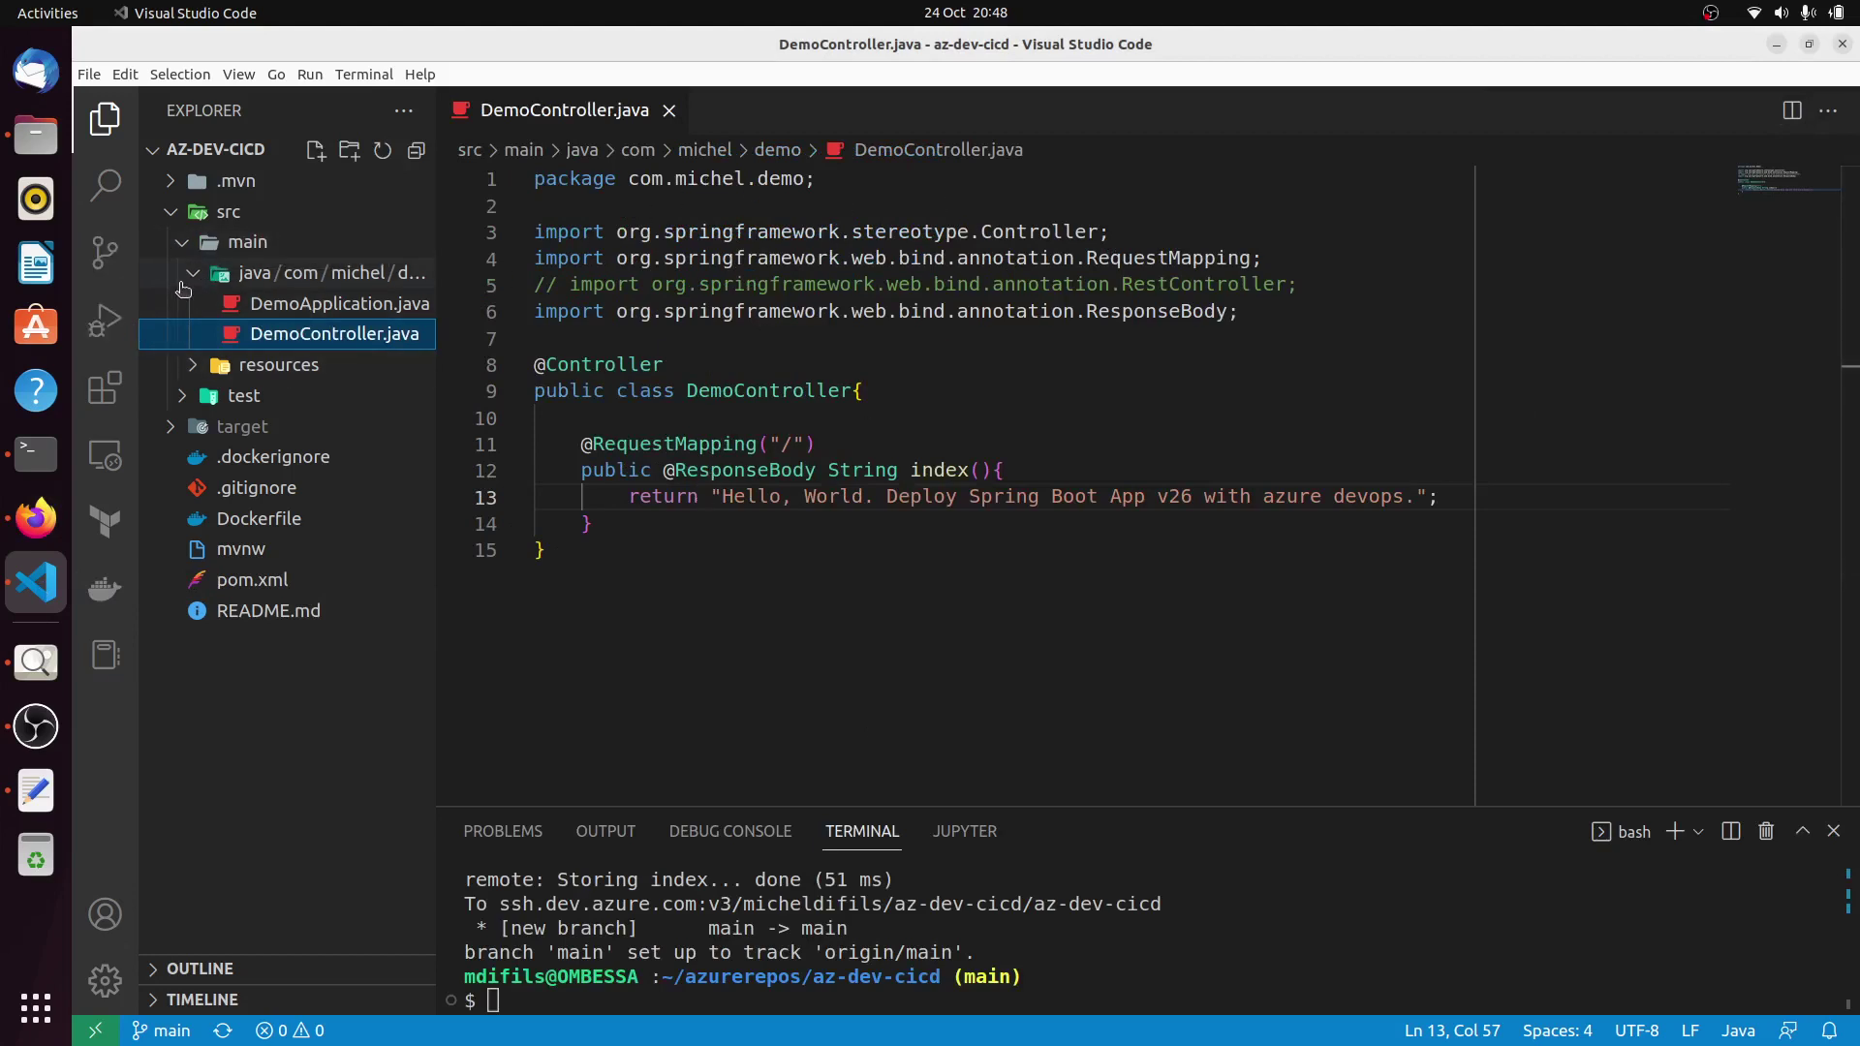
left_click(194, 276)
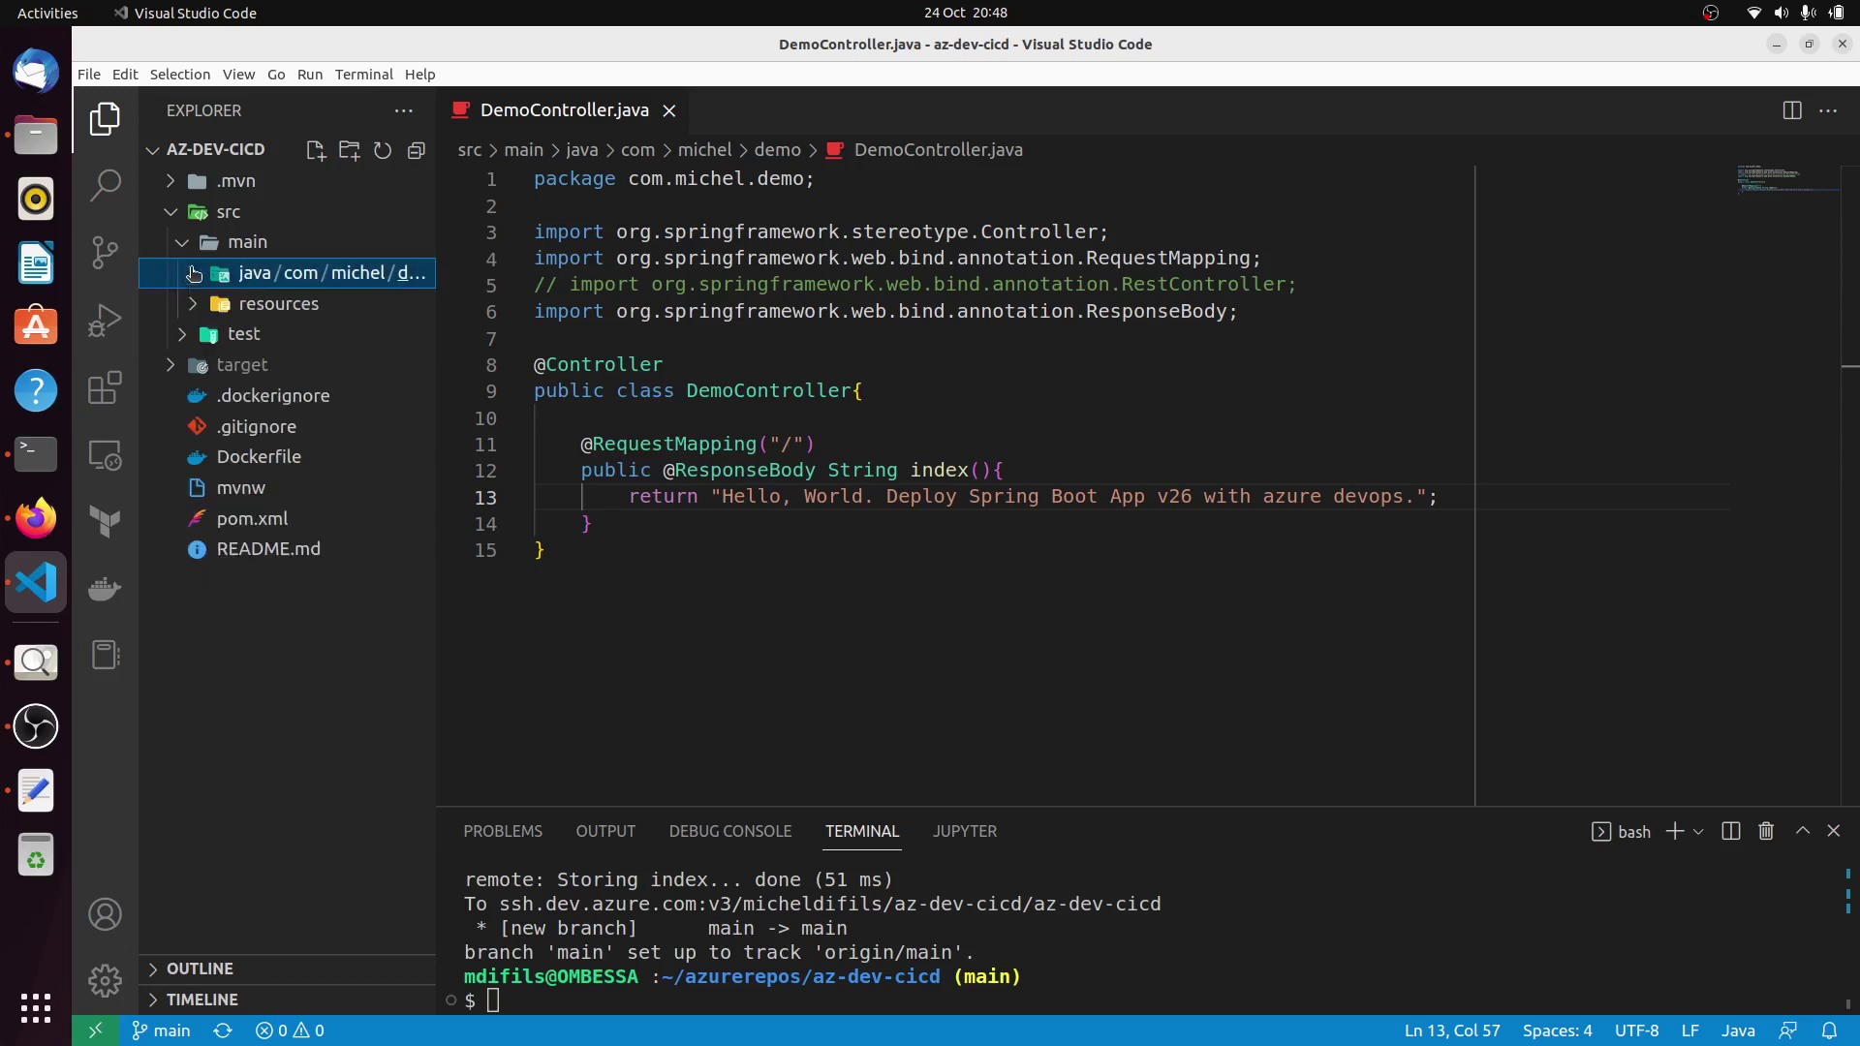
left_click(172, 215)
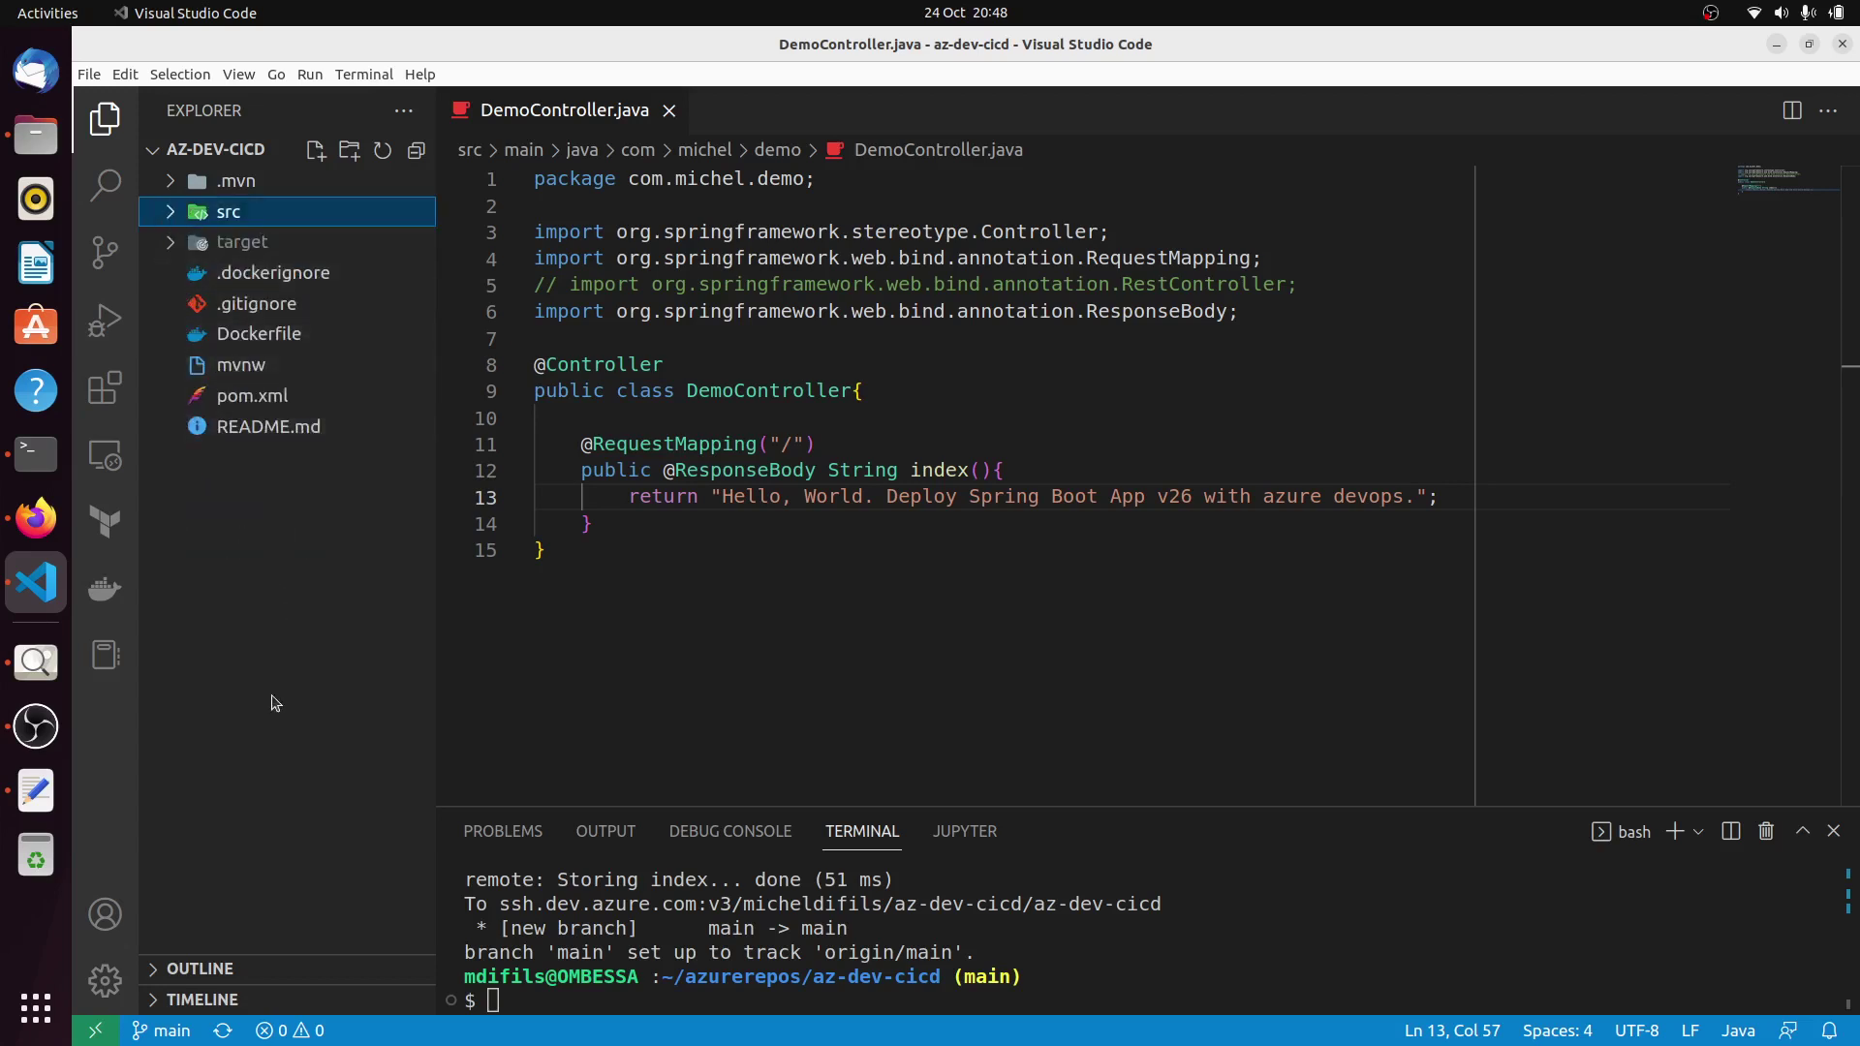
left_click(23, 669)
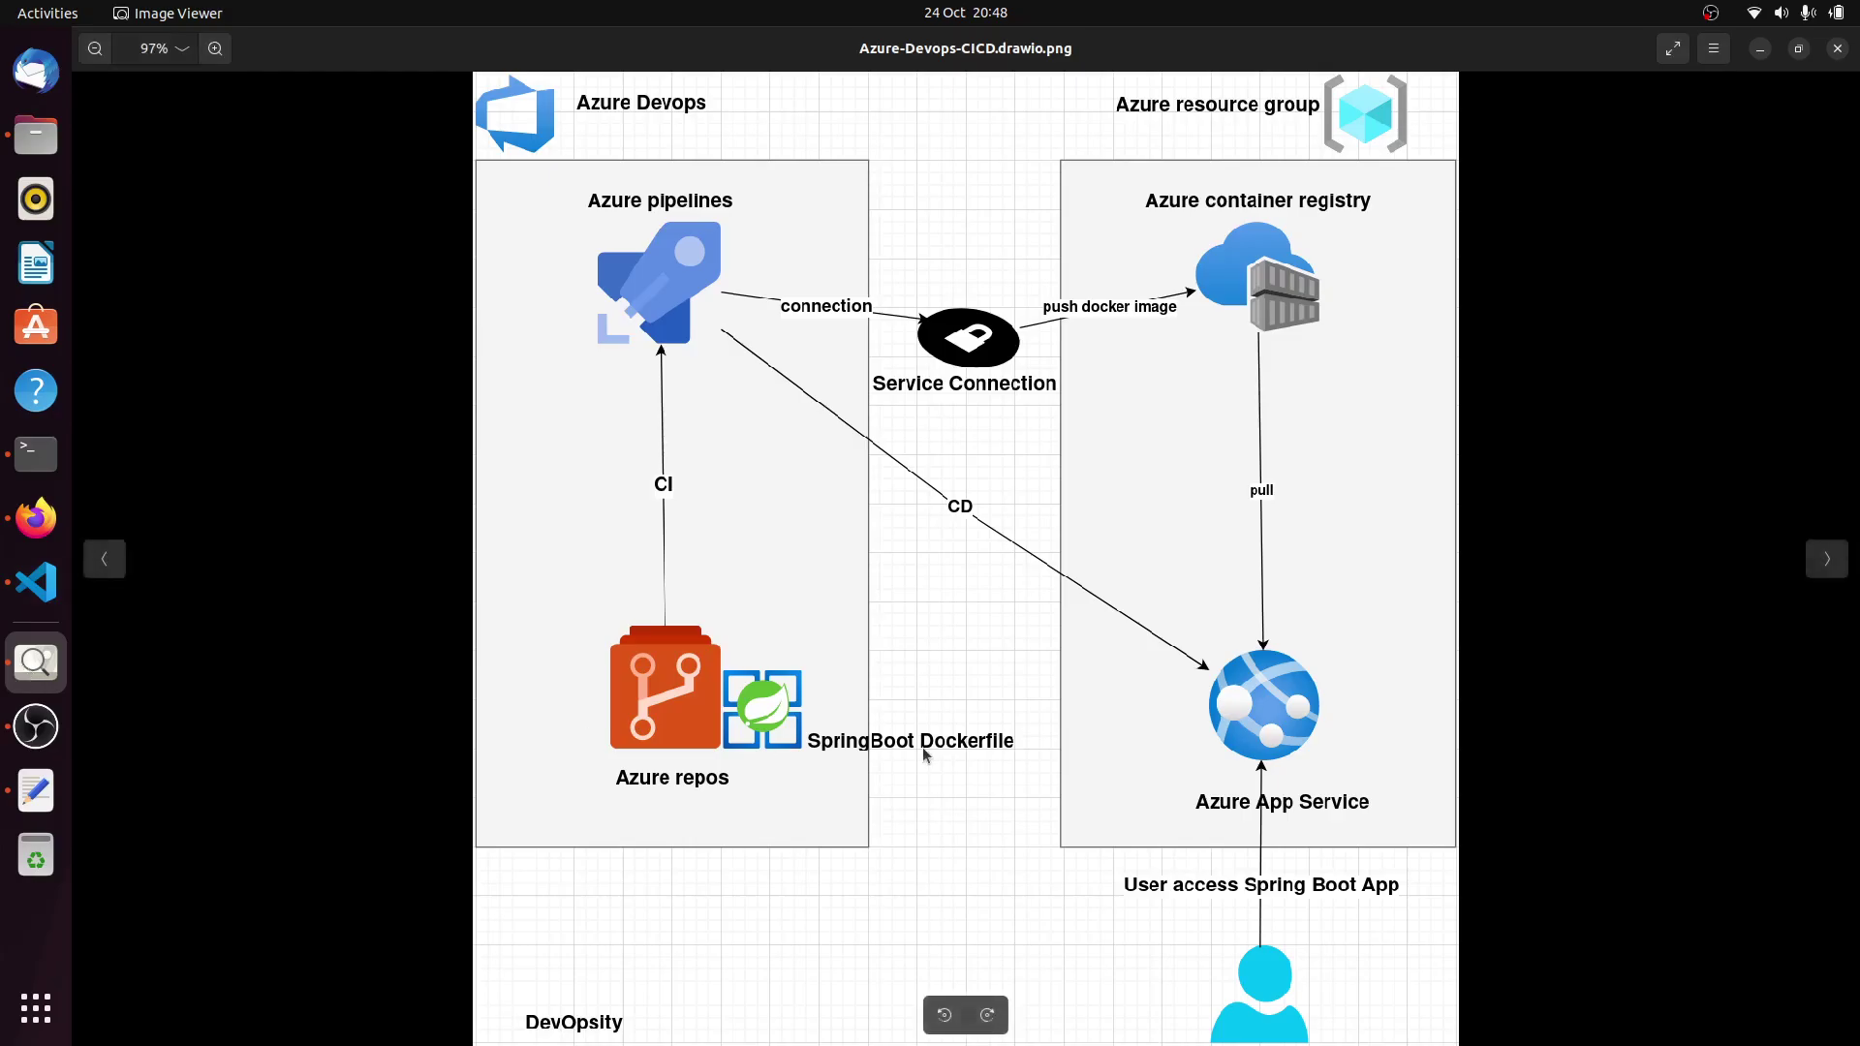